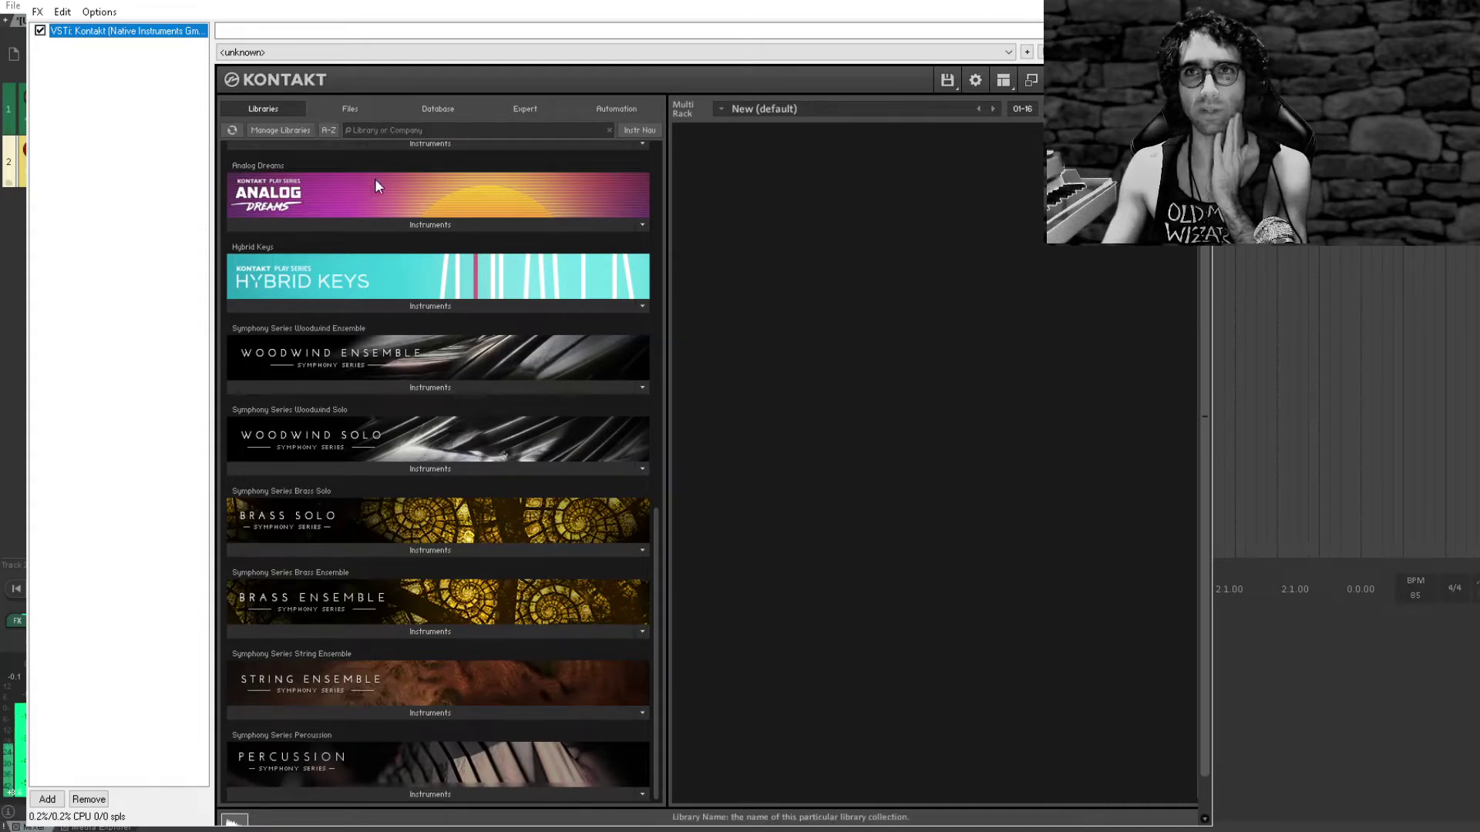
- Load the full Bassoon instrument from the Symphony Series Woodwind Solo library into the rack
scroll(477, 442, up, 6)
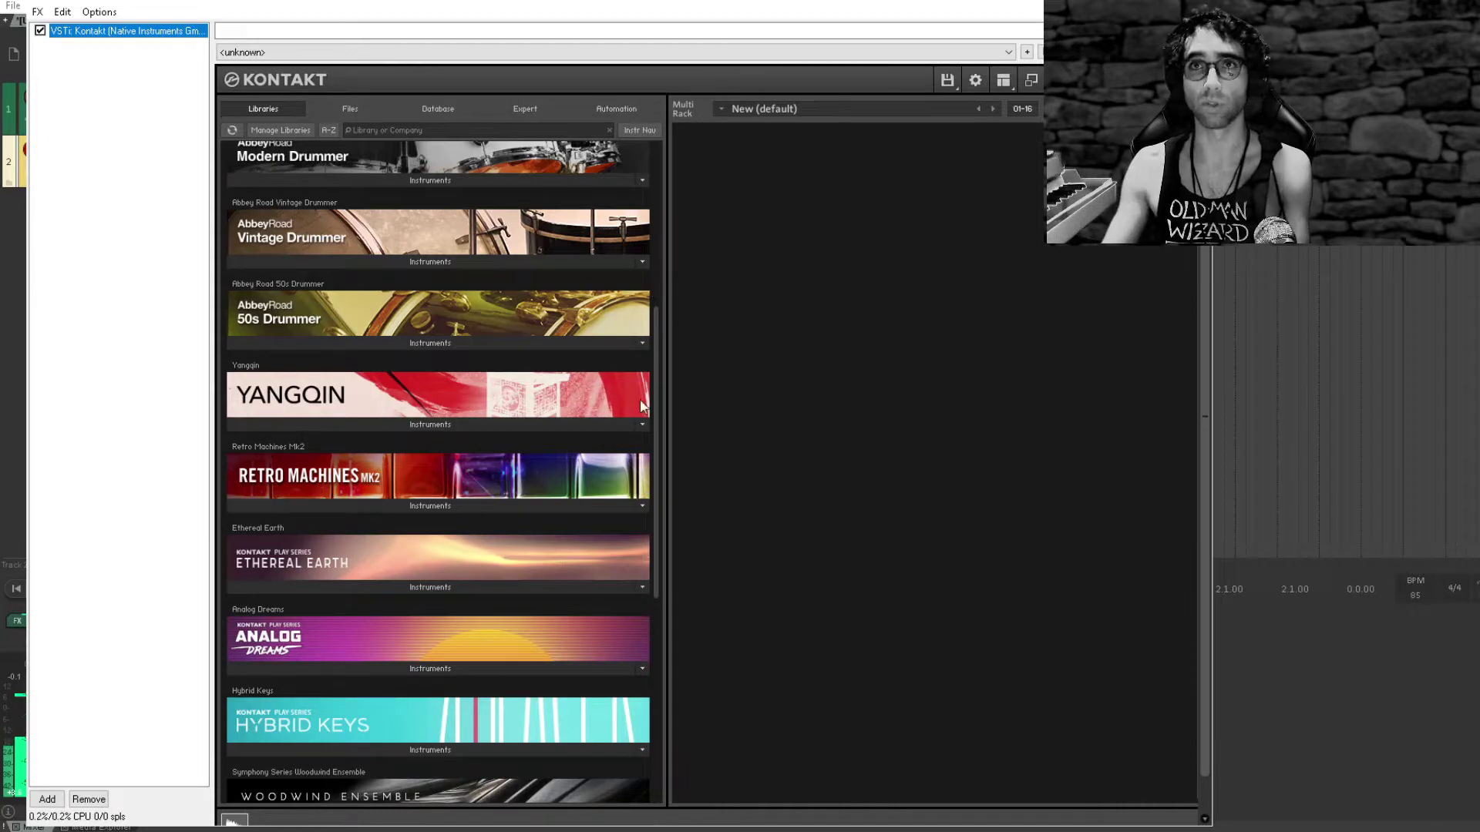
scroll(570, 612, down, 5)
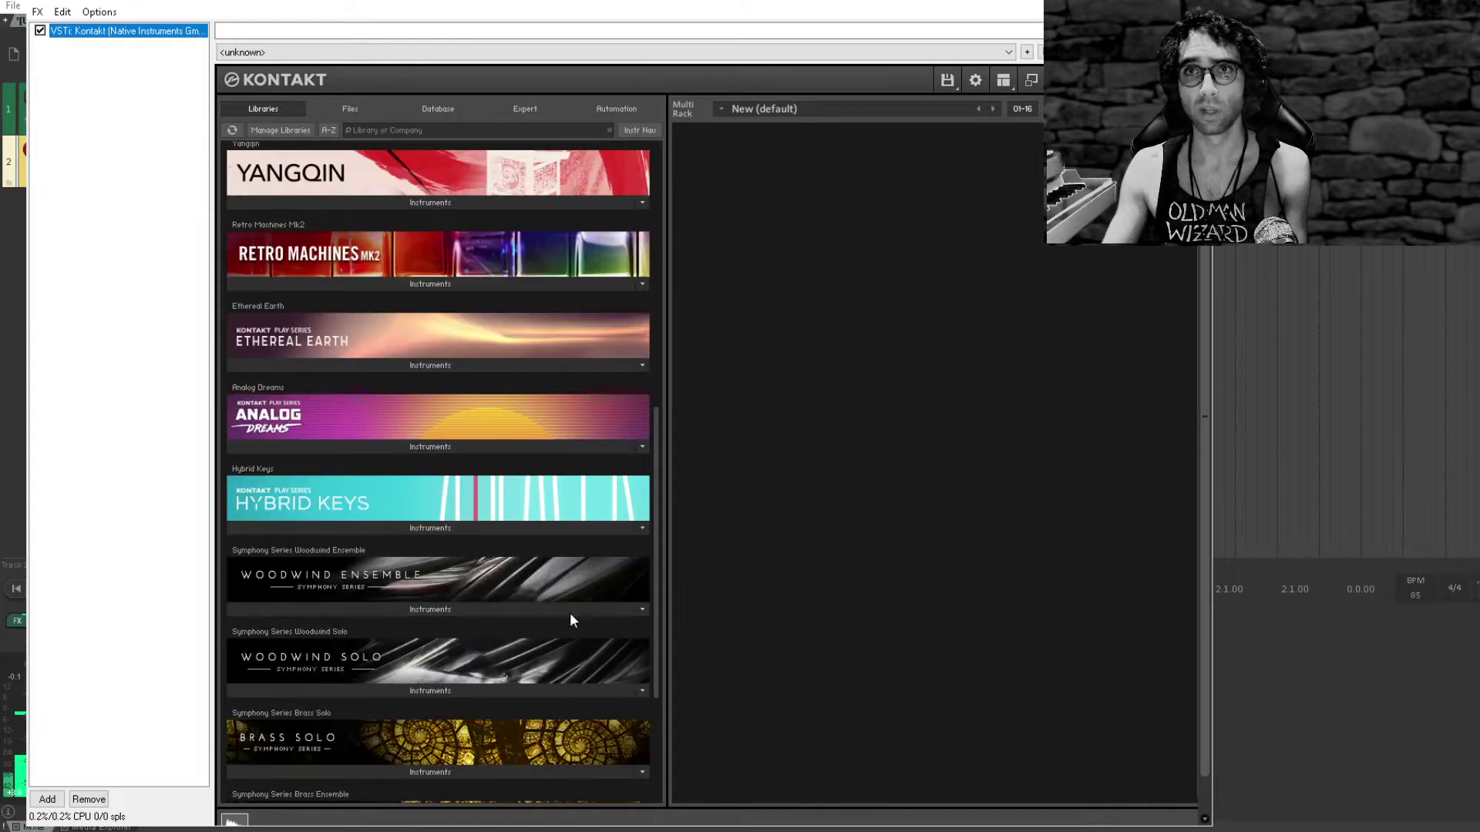
scroll(570, 615, down, 1)
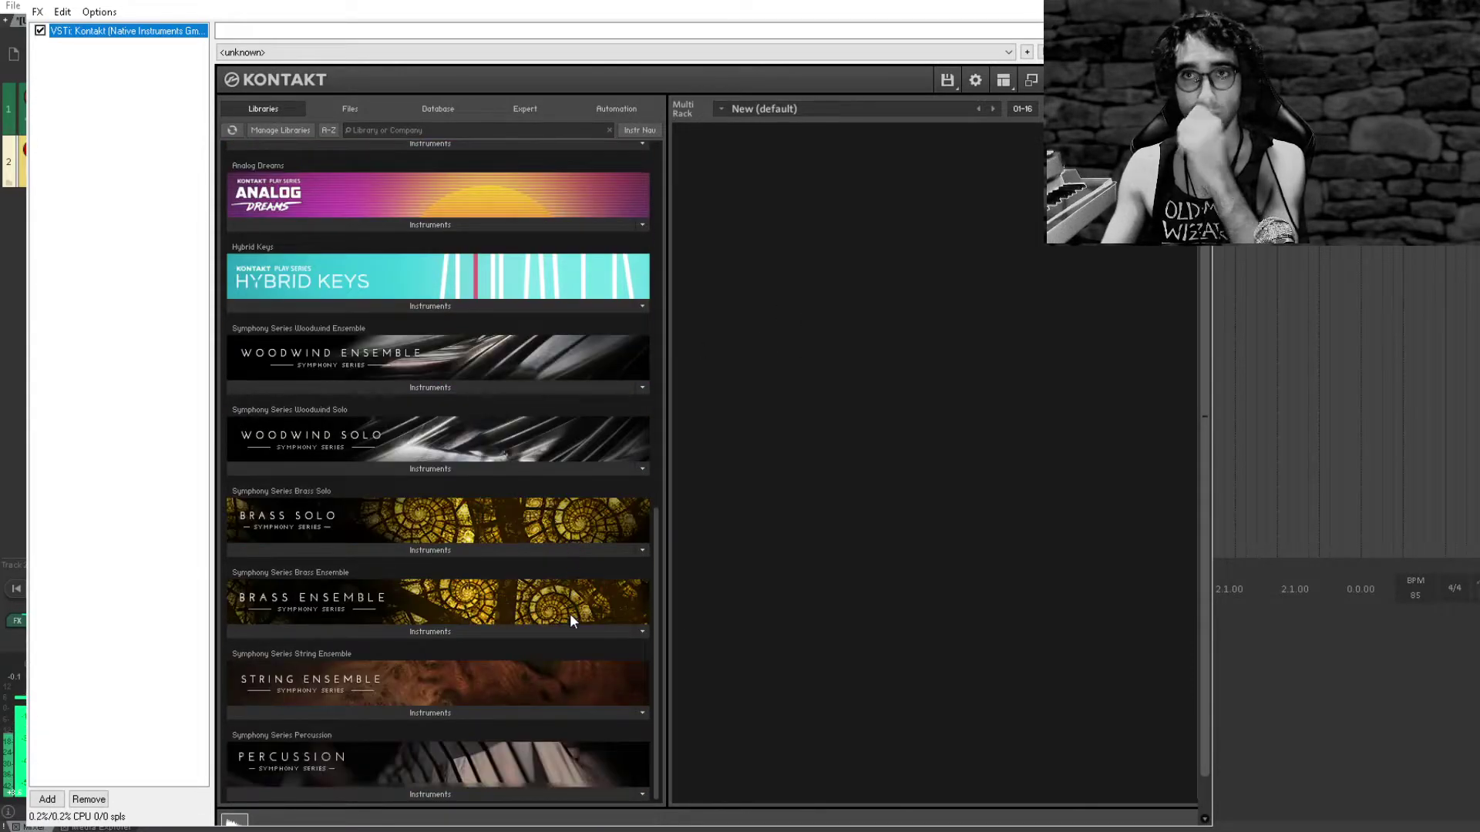
click(463, 474)
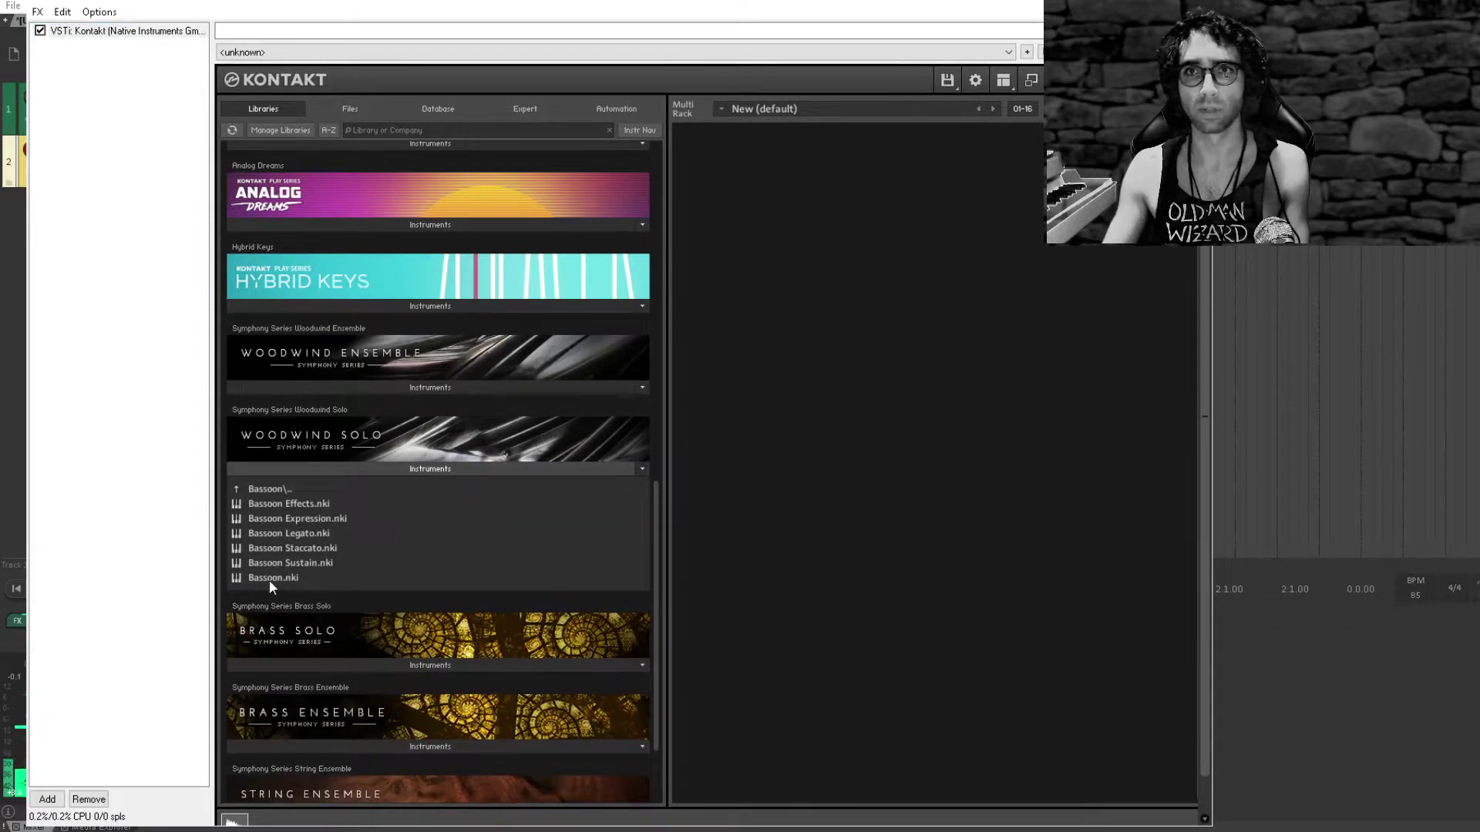
double_click(313, 576)
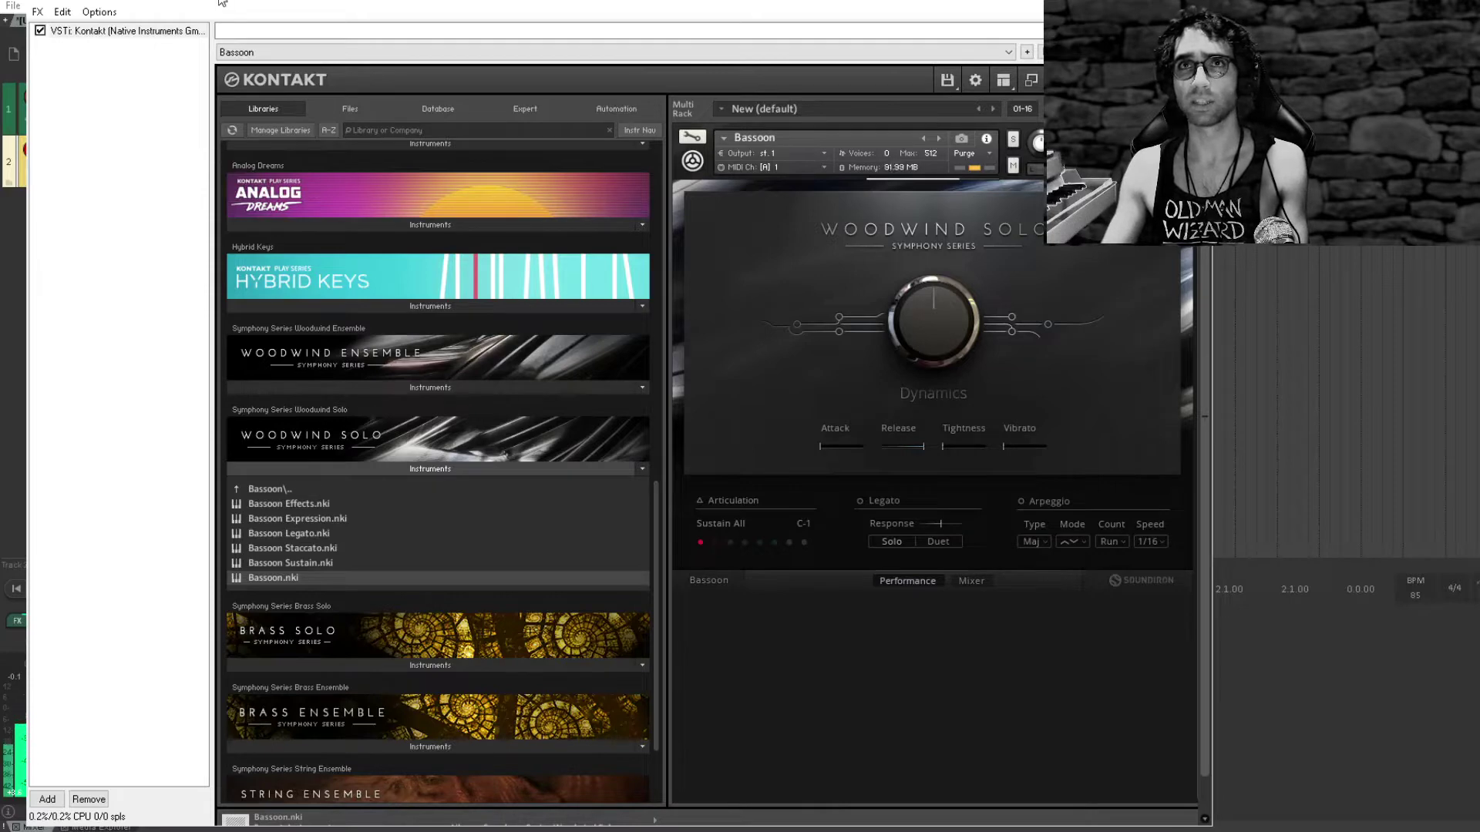
- Reposition the track 2 effects window so the instrument is visible and raise the bassoon's Dynamics knob above its middle setting
drag(221, 2, 632, 70)
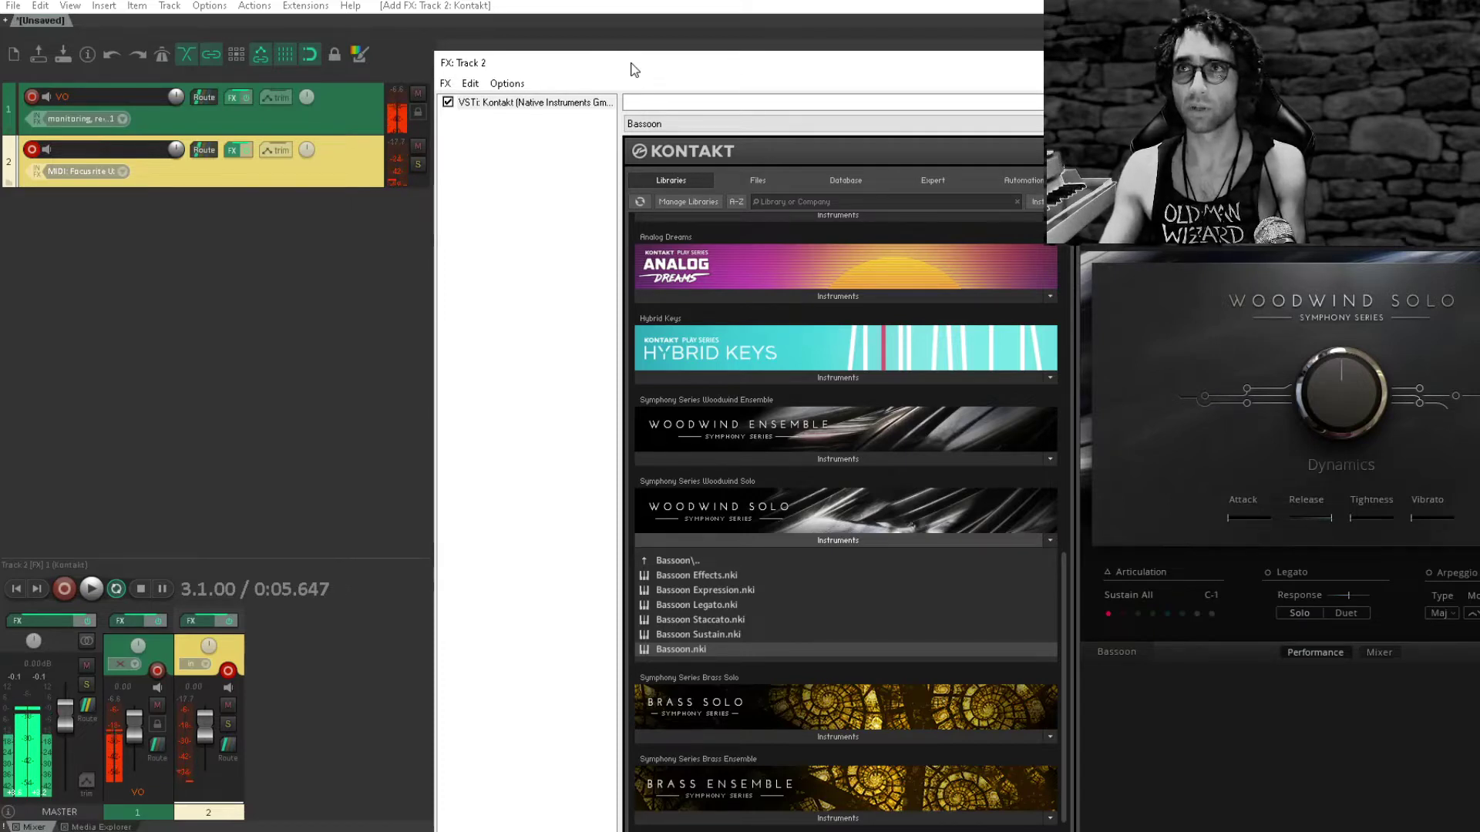
drag(633, 70, 359, 10)
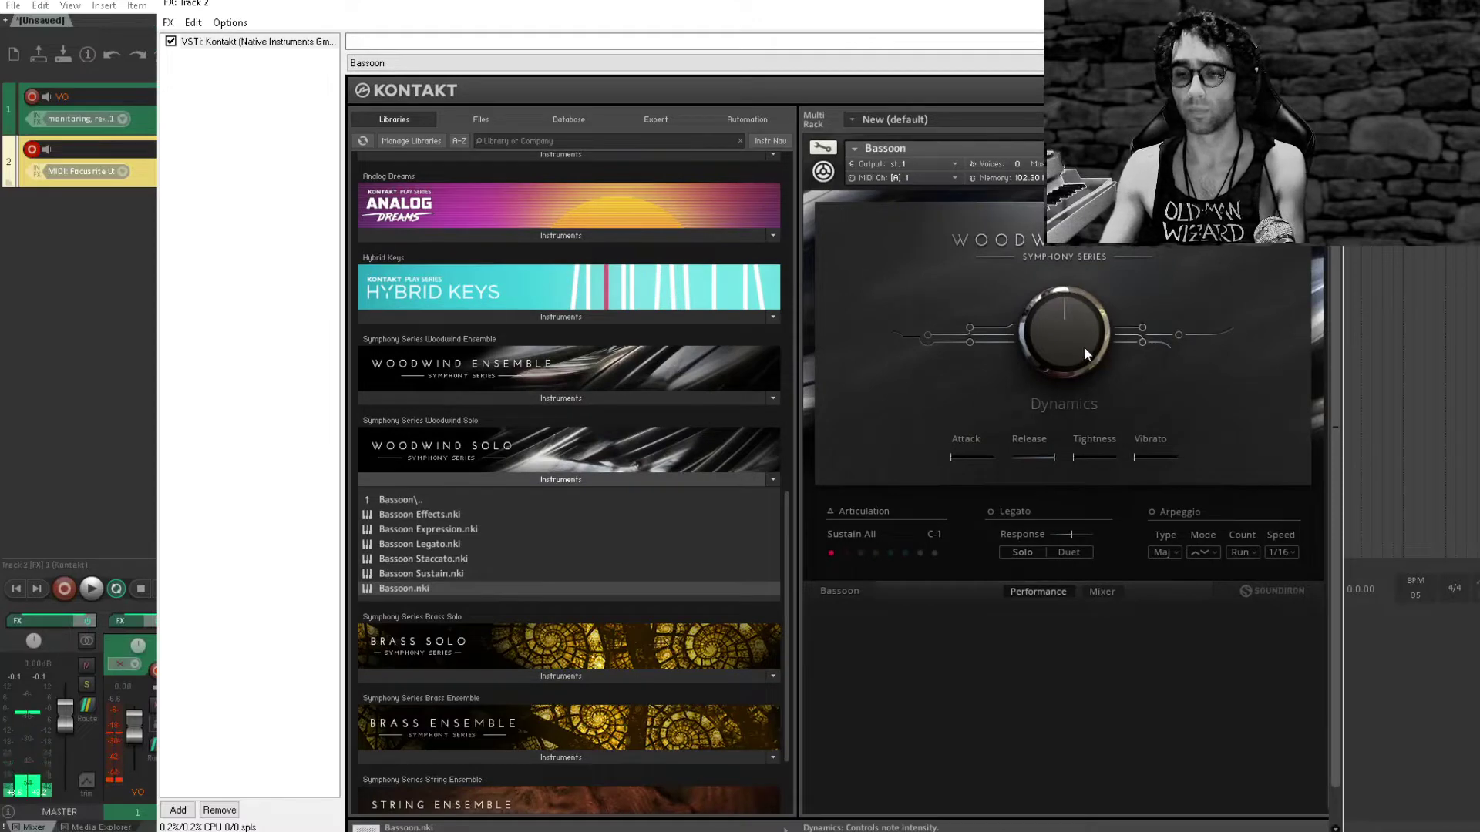
drag(1084, 345, 1073, 392)
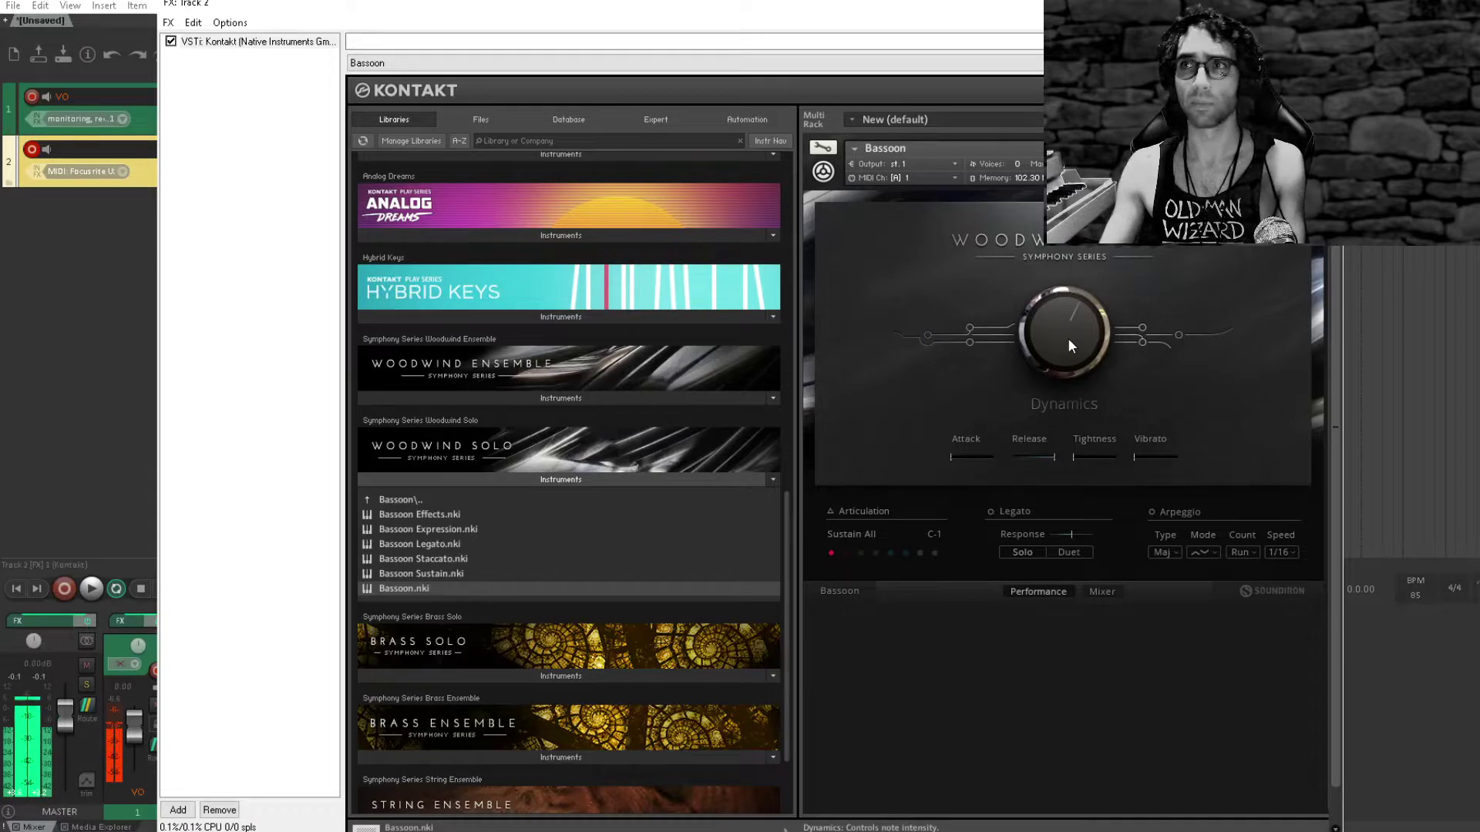
drag(1069, 345, 1067, 389)
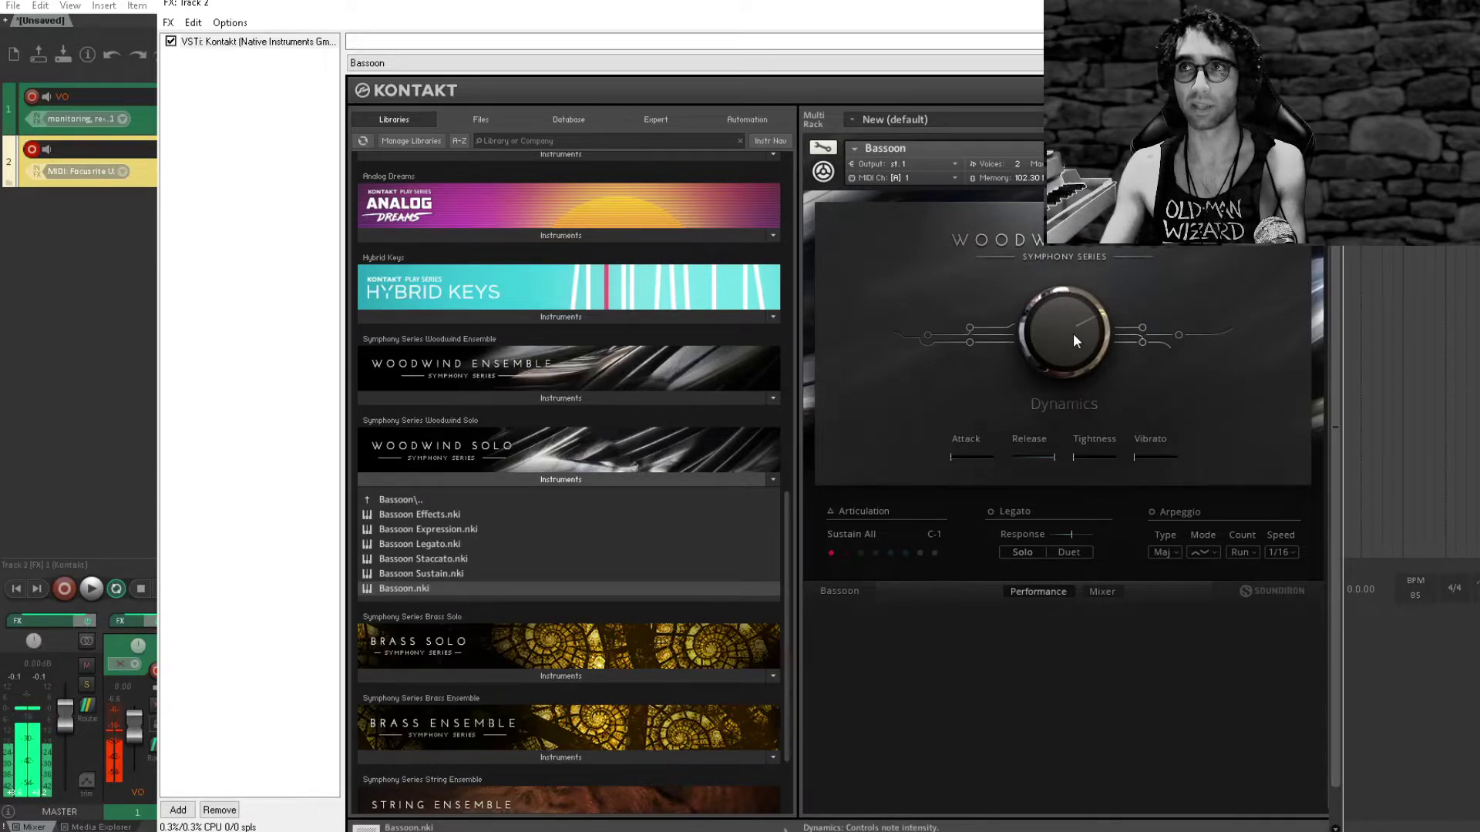
scroll(1075, 336, up, 2)
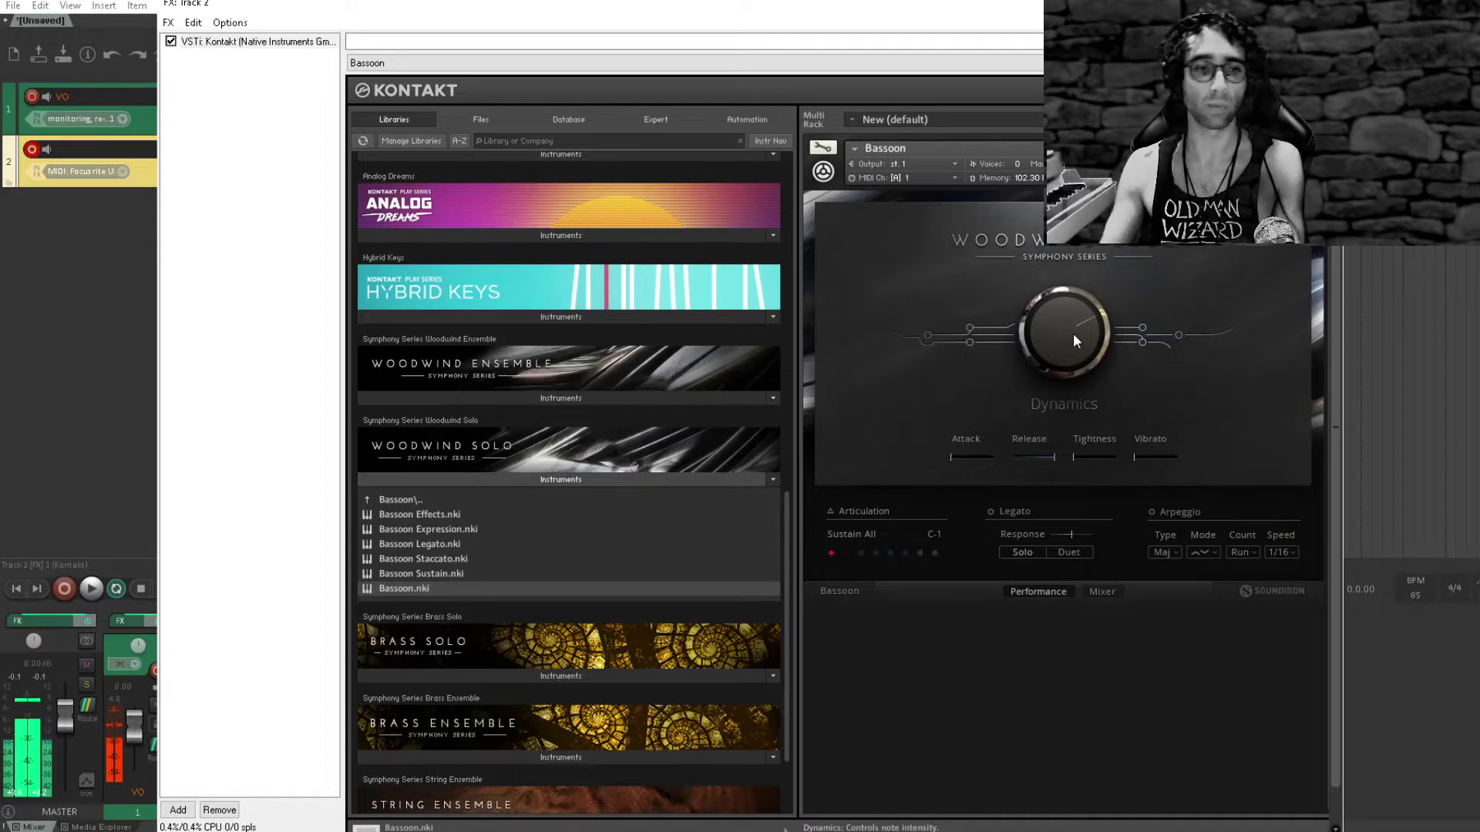
scroll(1076, 339, down, 2)
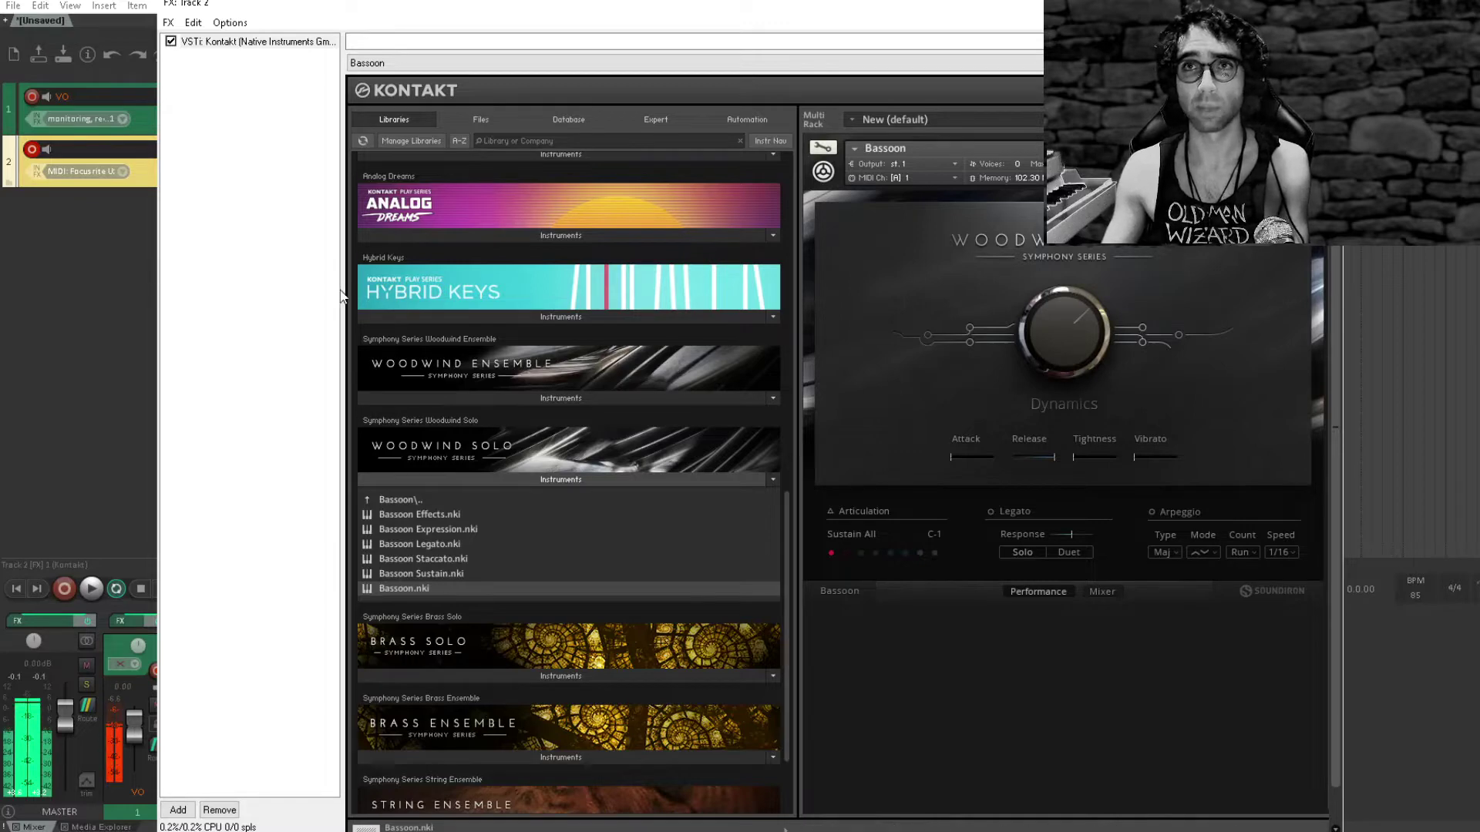
- Close the track 2 effects window and set the project tempo to 100 BPM
click(304, 321)
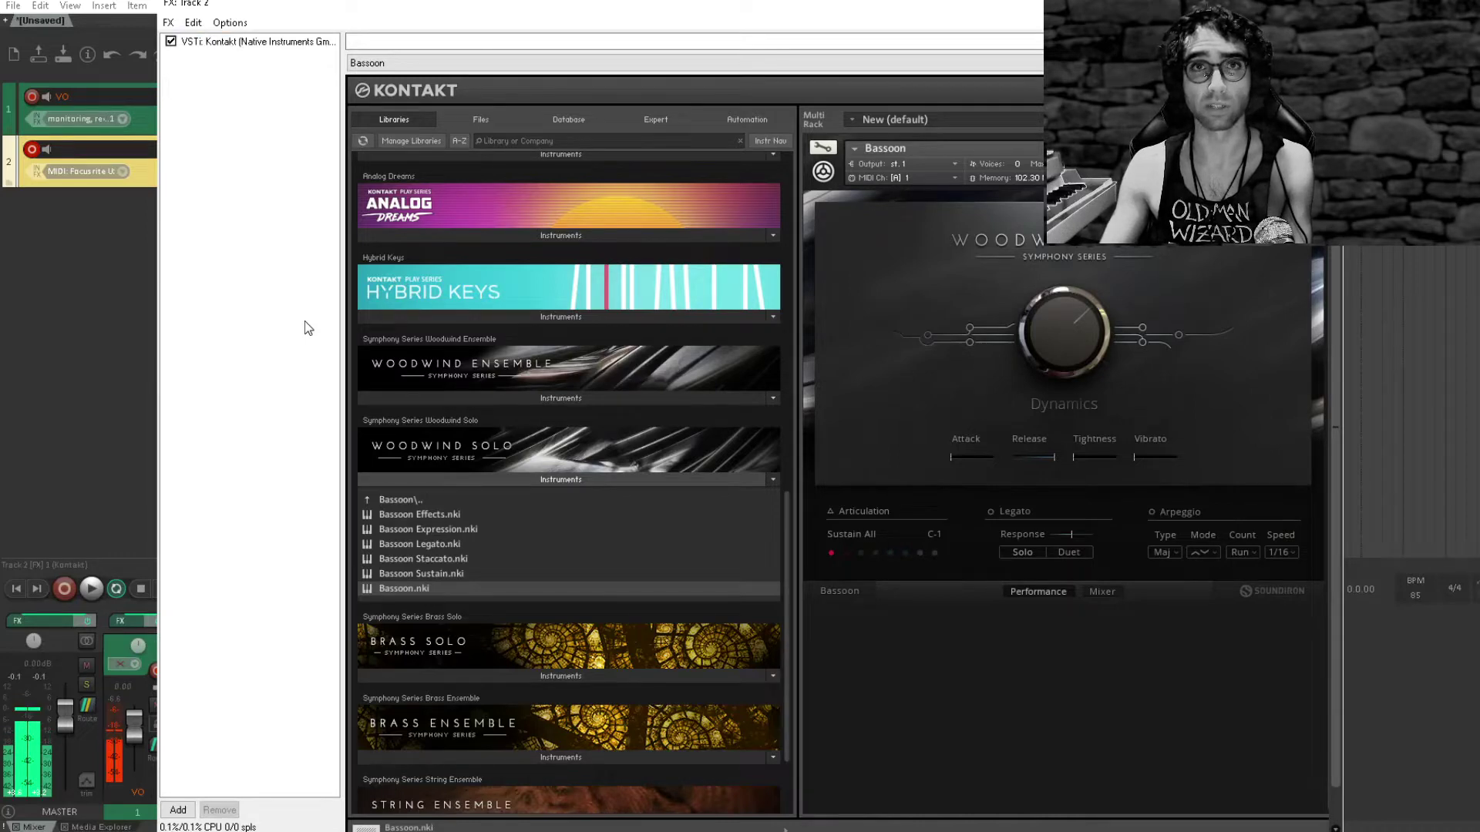
key(Escape)
click(400, 250)
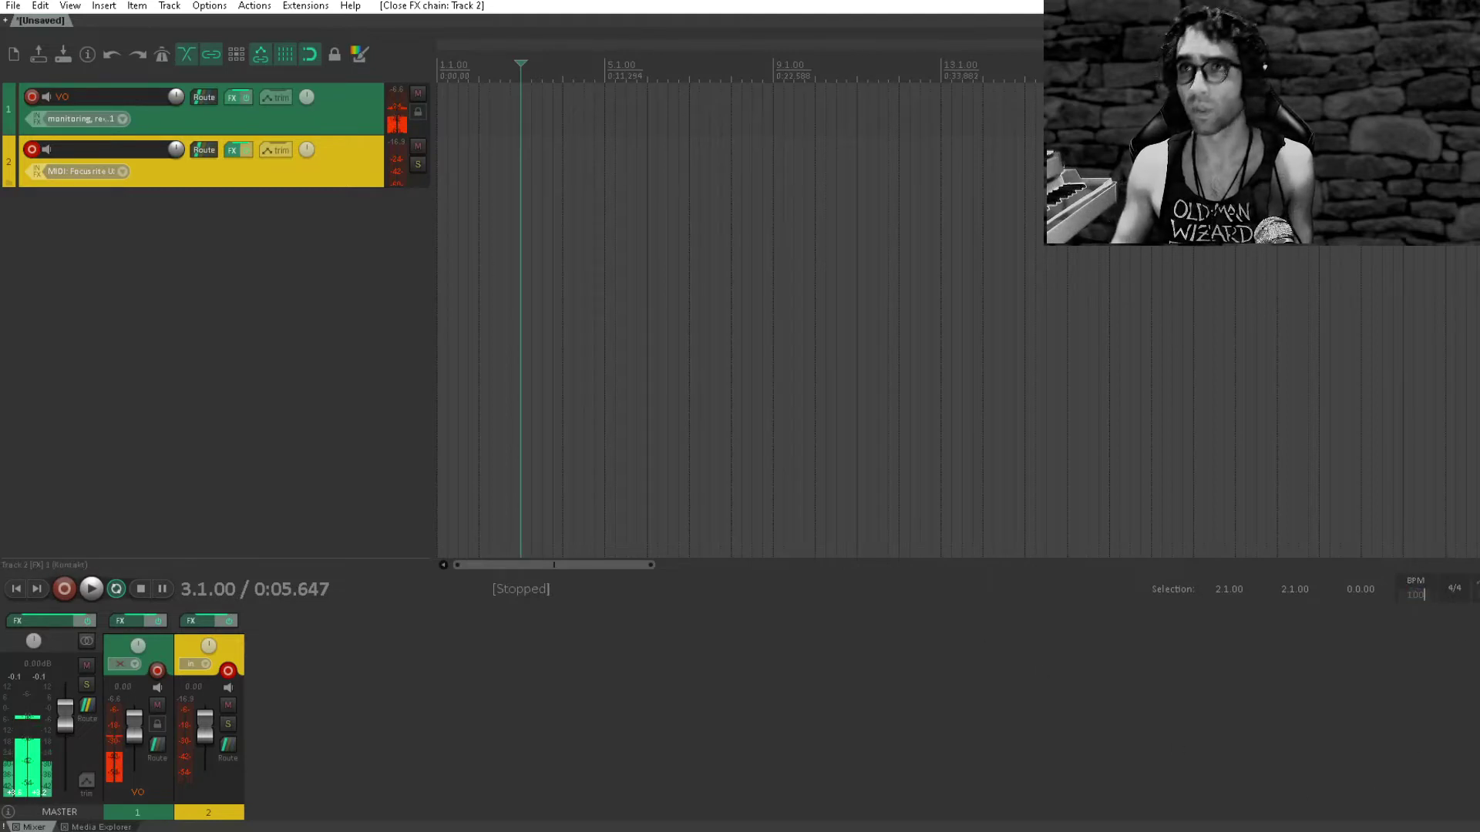
key(Return)
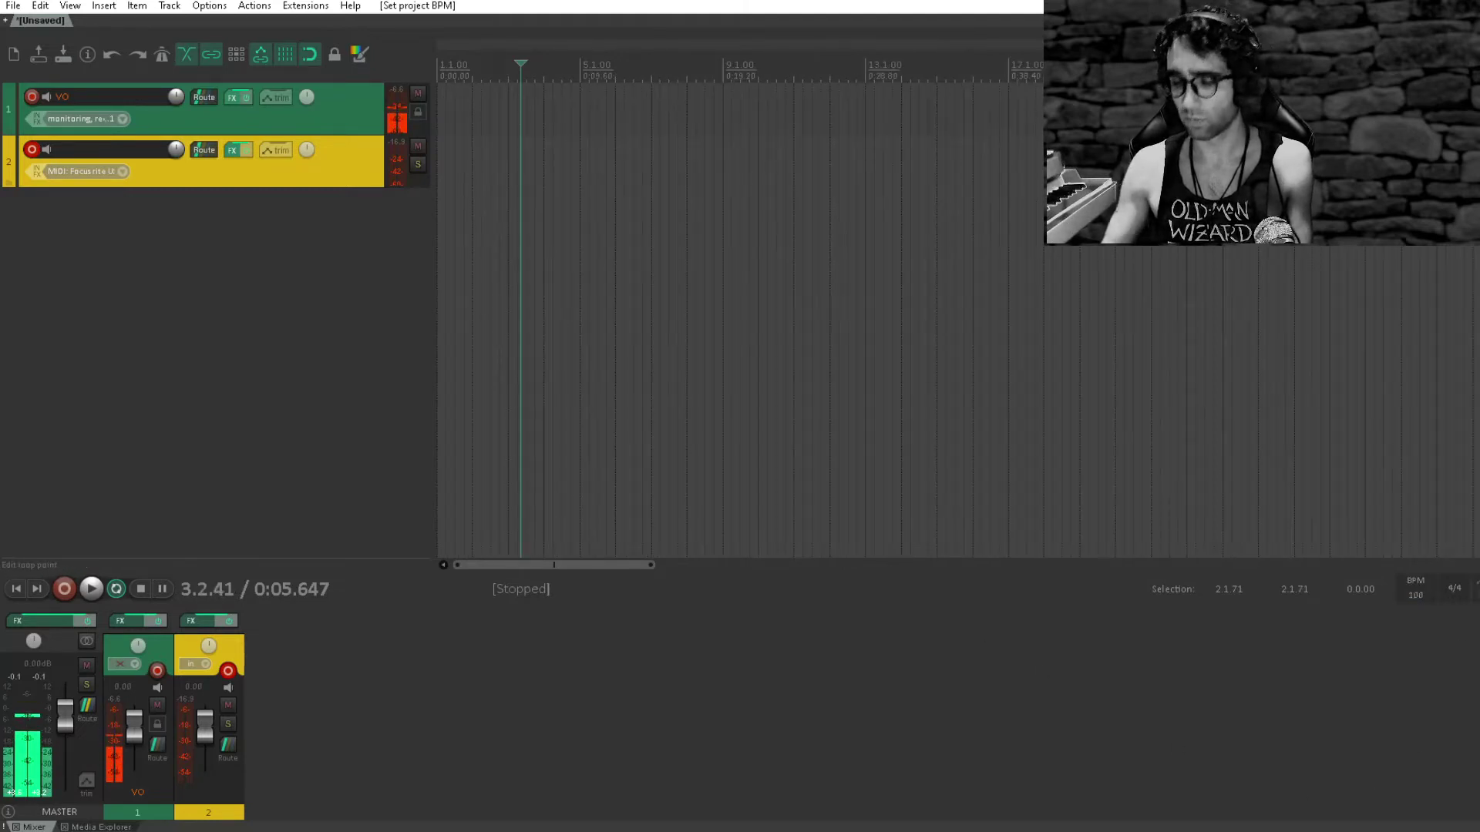
- Record a MIDI melody about 16 bars long on track 2 from the project start, with the metronome enabled
key(Home)
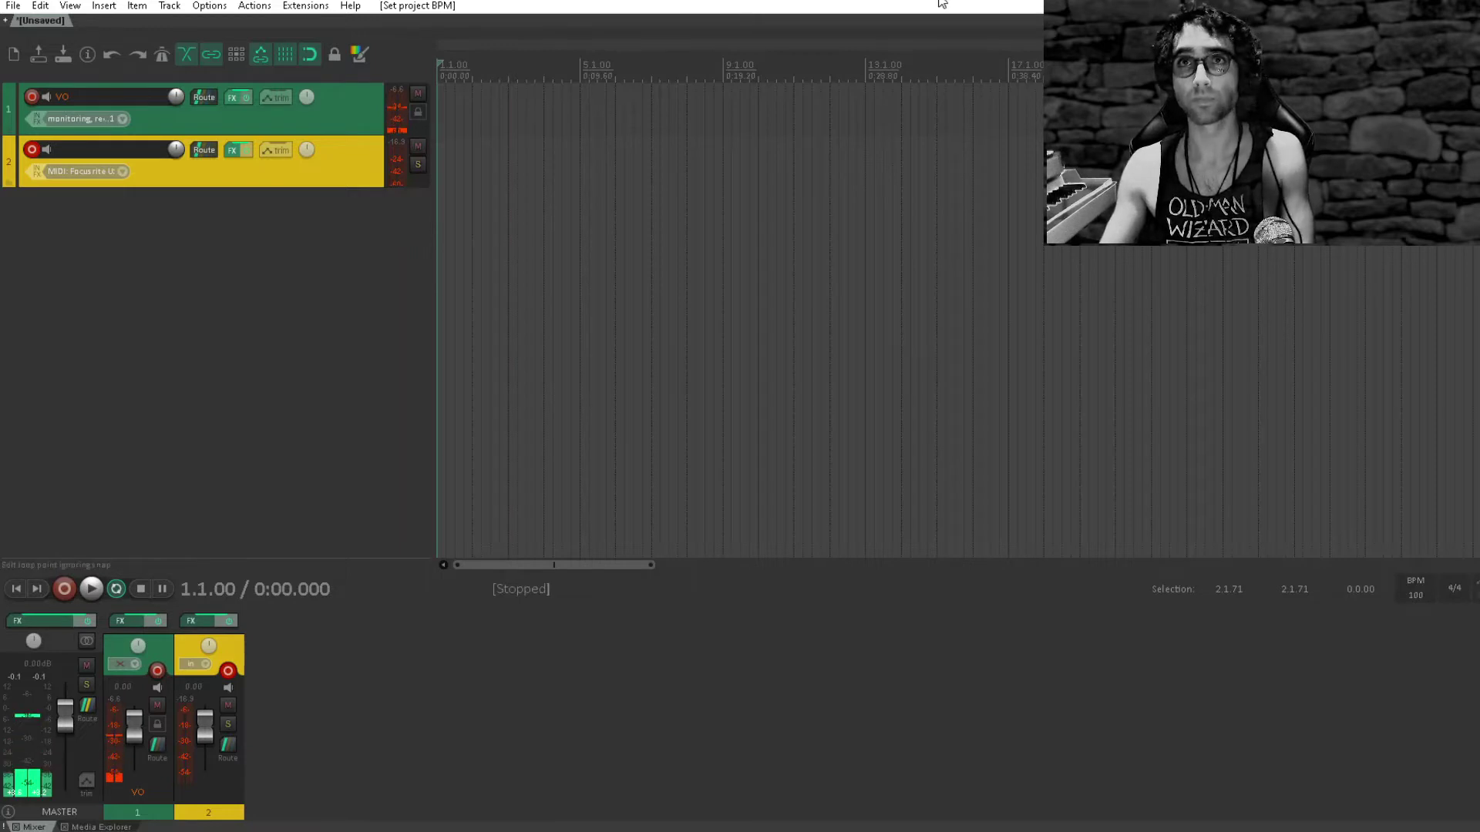
key(ctrl+r)
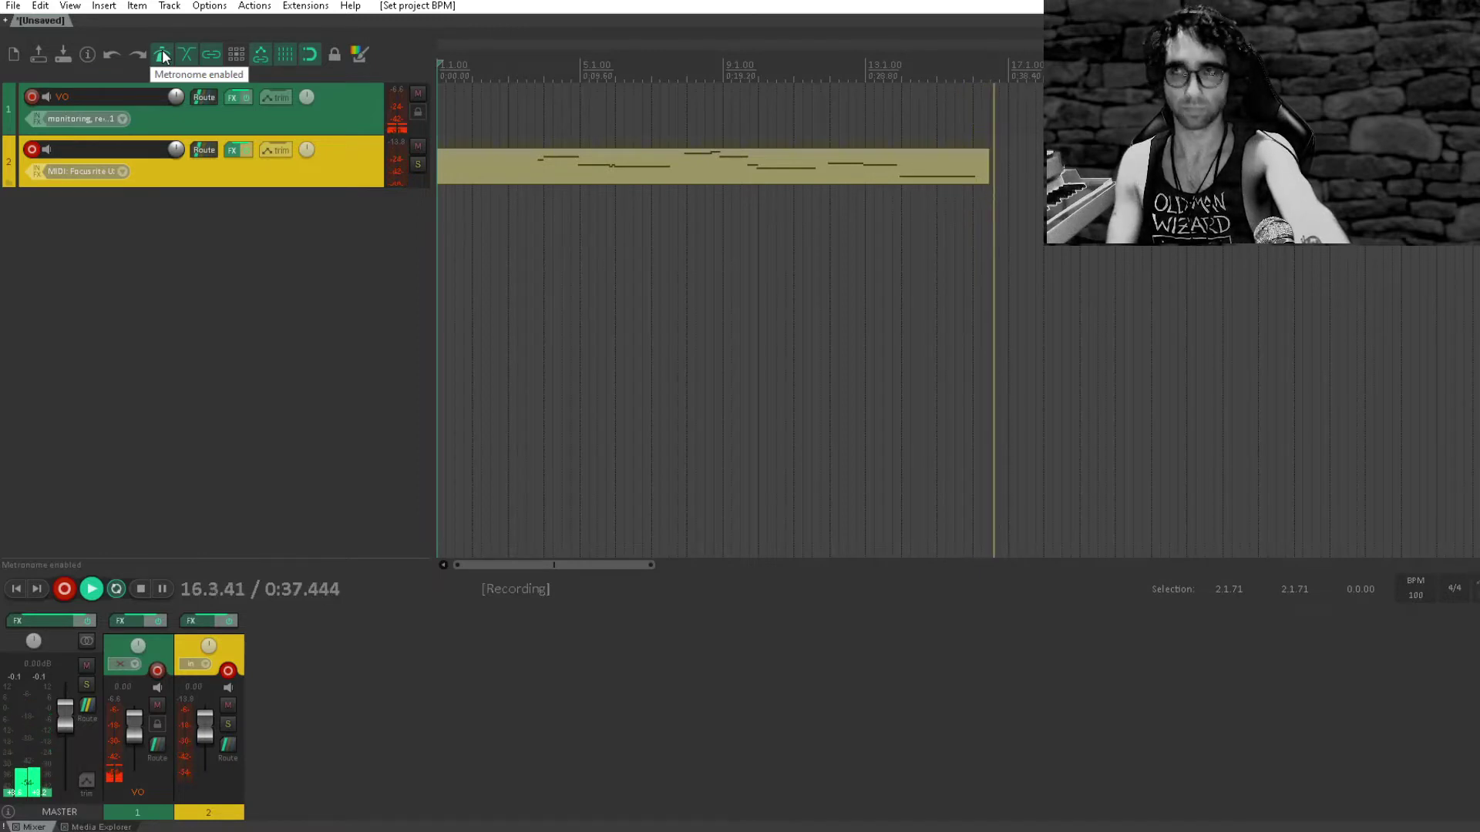
key(space)
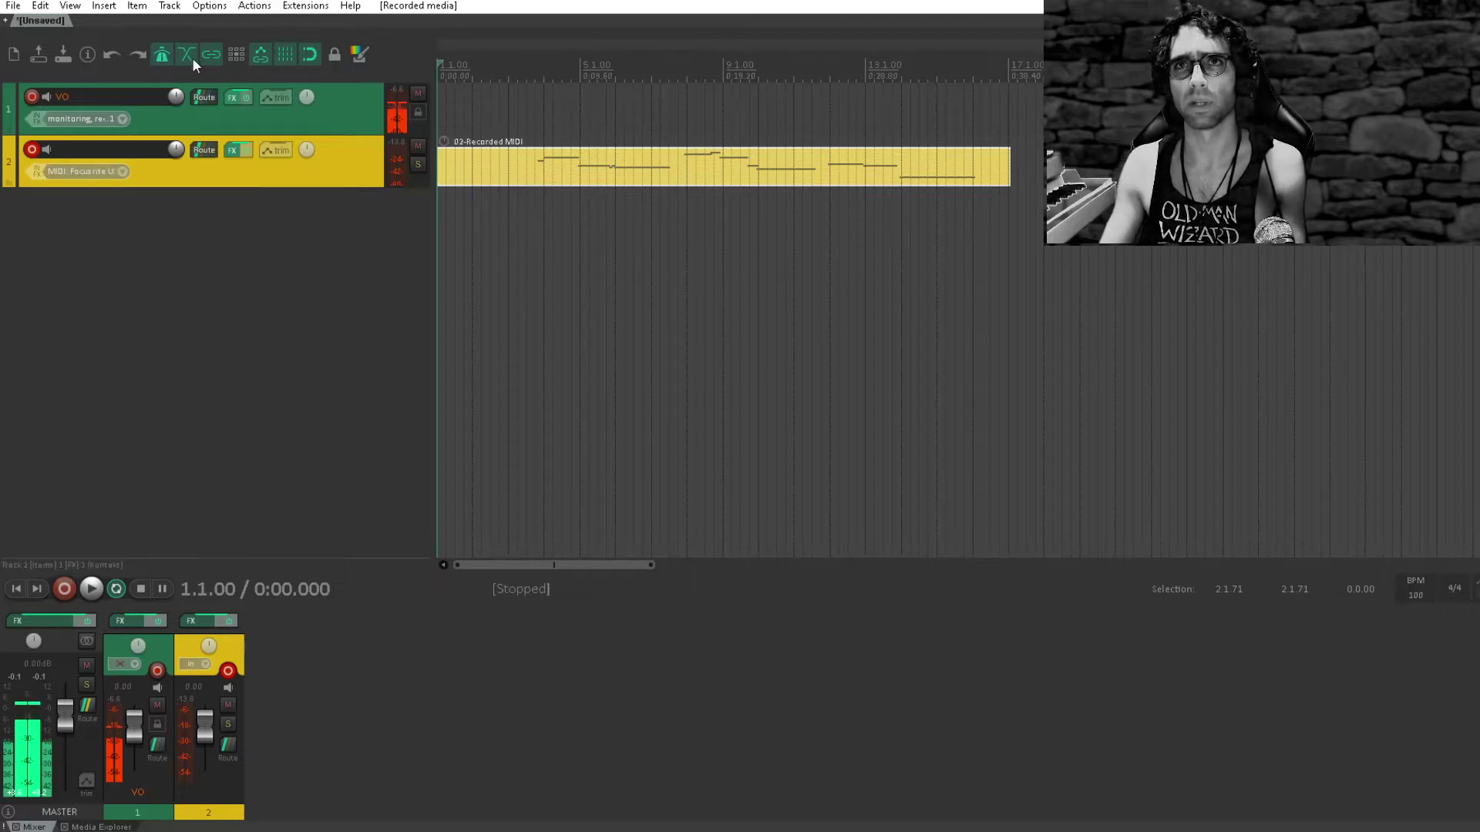
- Examine the recorded melody in the MIDI editor, checking note timing and gaps from bar 4 to the last notes, and close the editor
double_click(585, 182)
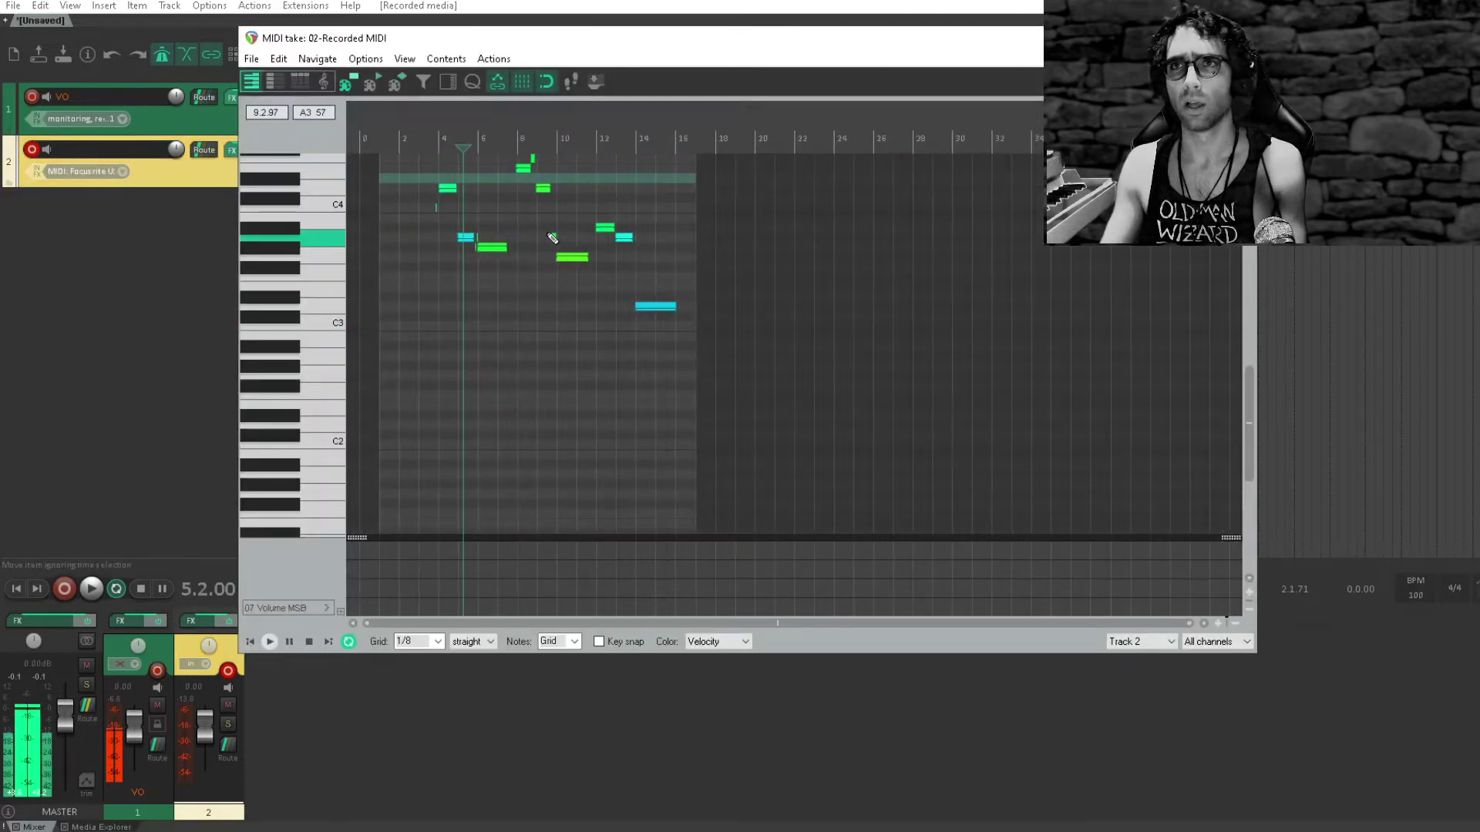
drag(597, 241, 567, 380)
scroll(568, 383, up, 12)
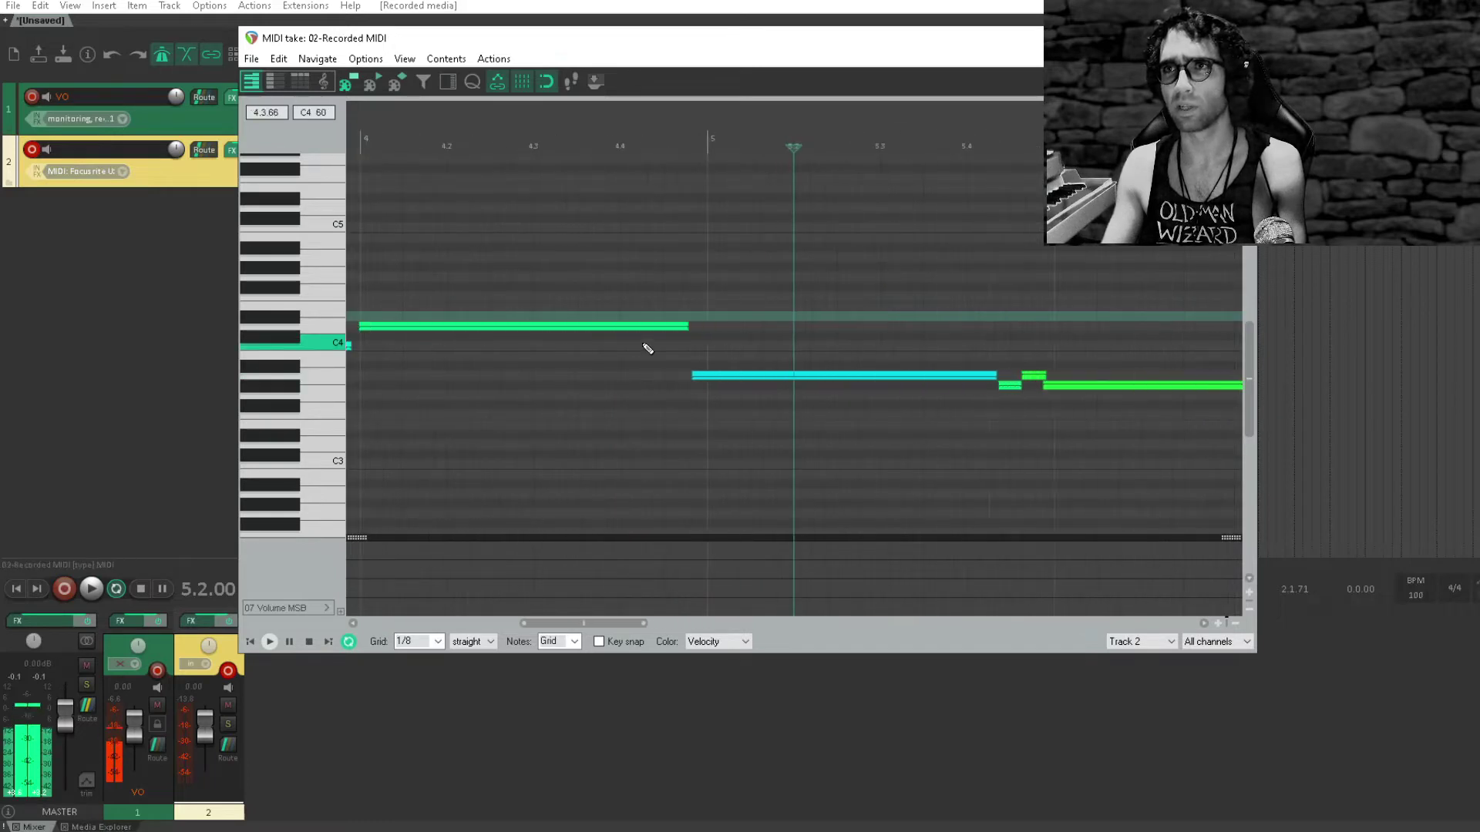
scroll(647, 348, down, 2)
scroll(991, 334, right, 10)
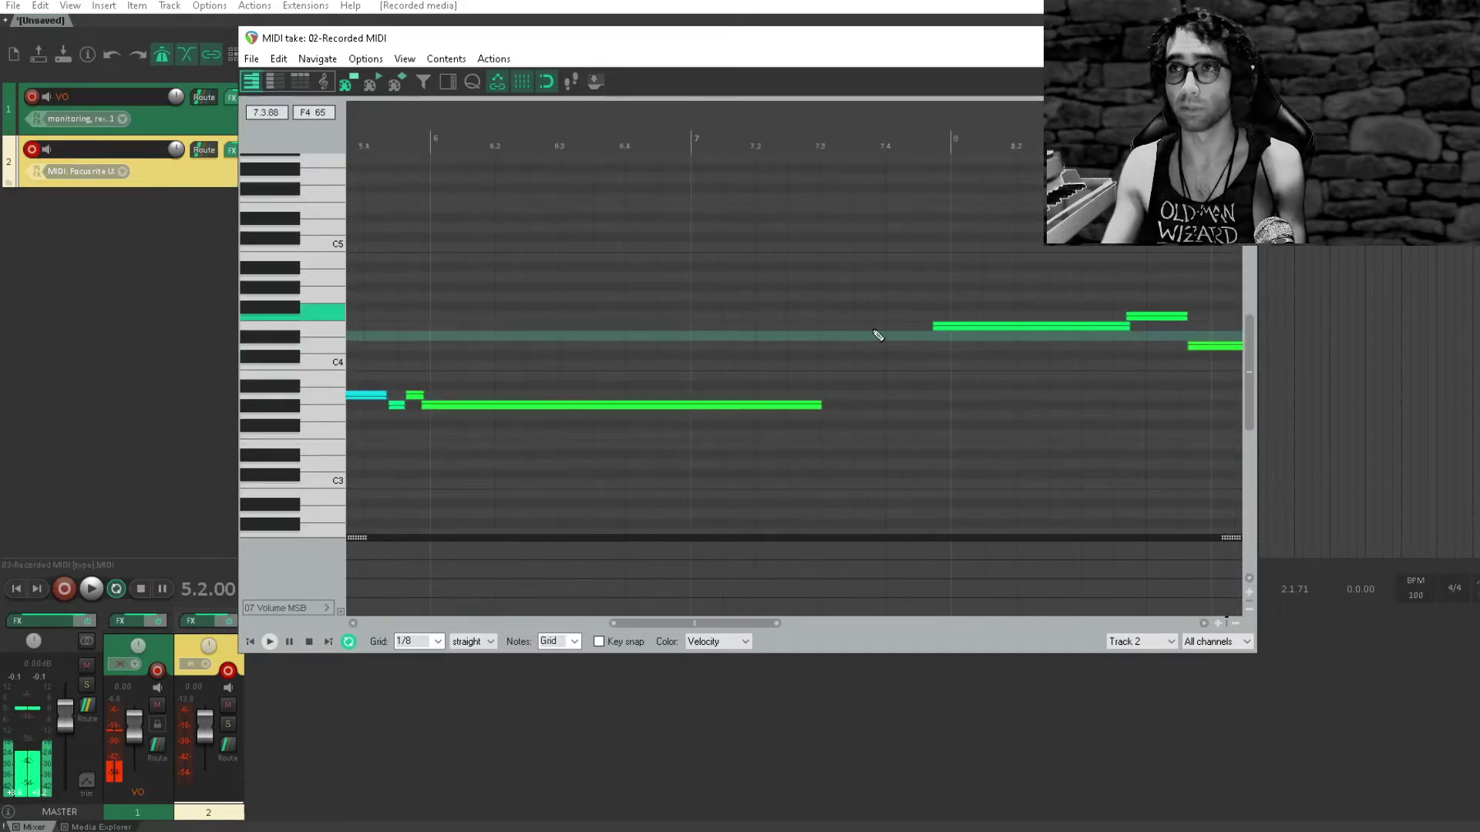
drag(866, 347, 697, 360)
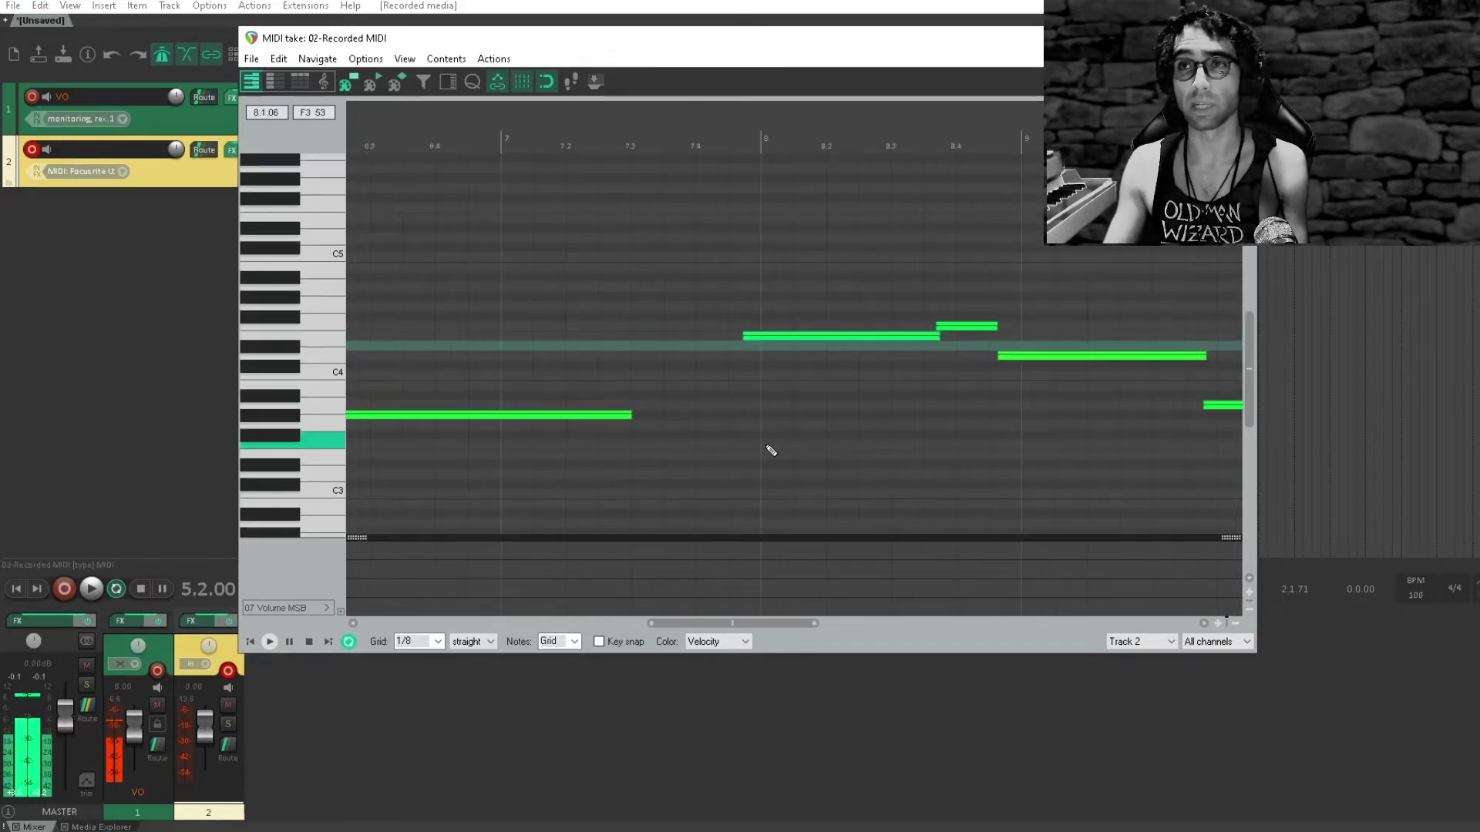
drag(771, 451, 673, 350)
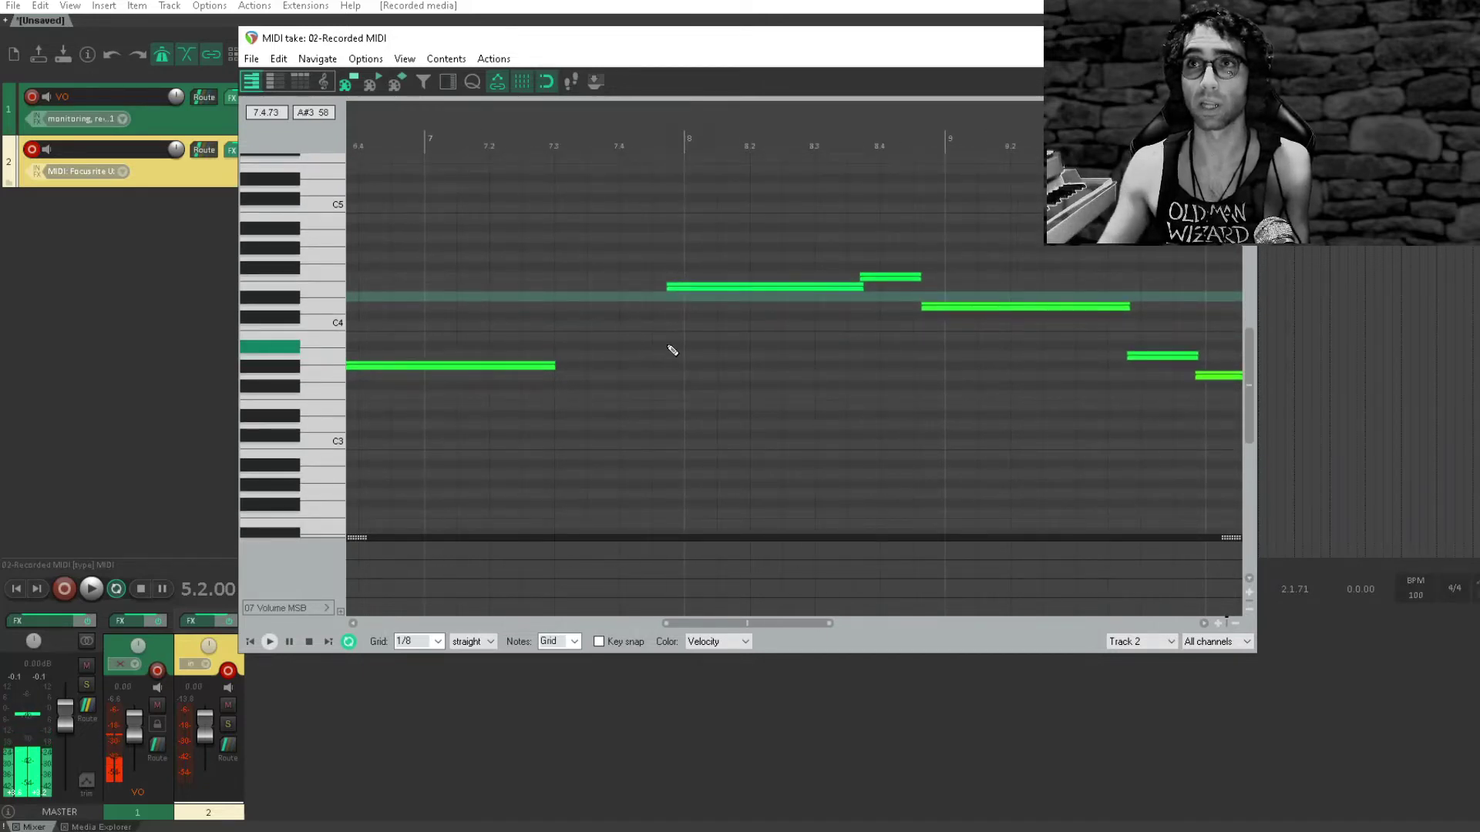
drag(800, 363, 598, 301)
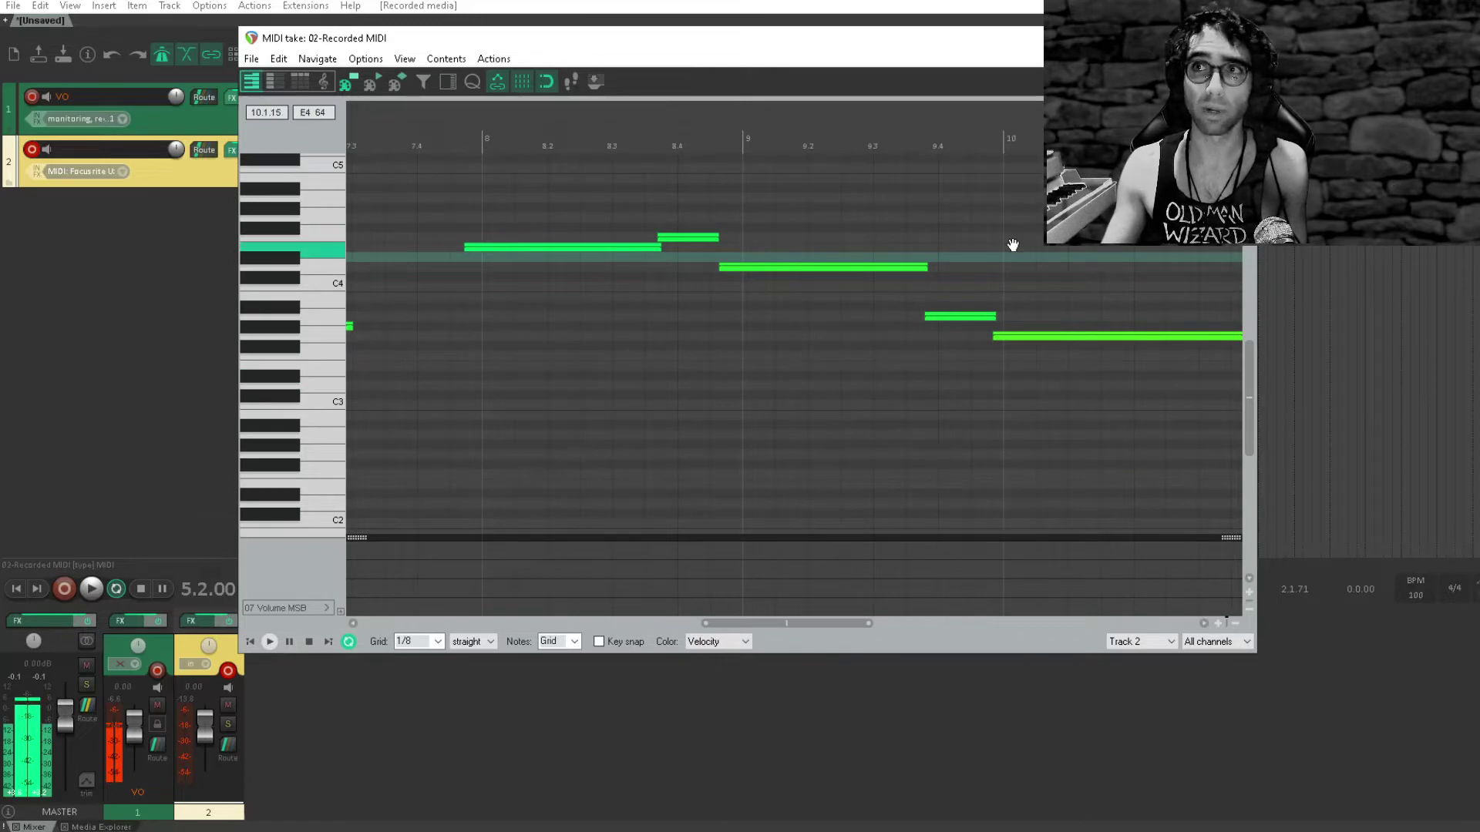
drag(1013, 245, 790, 380)
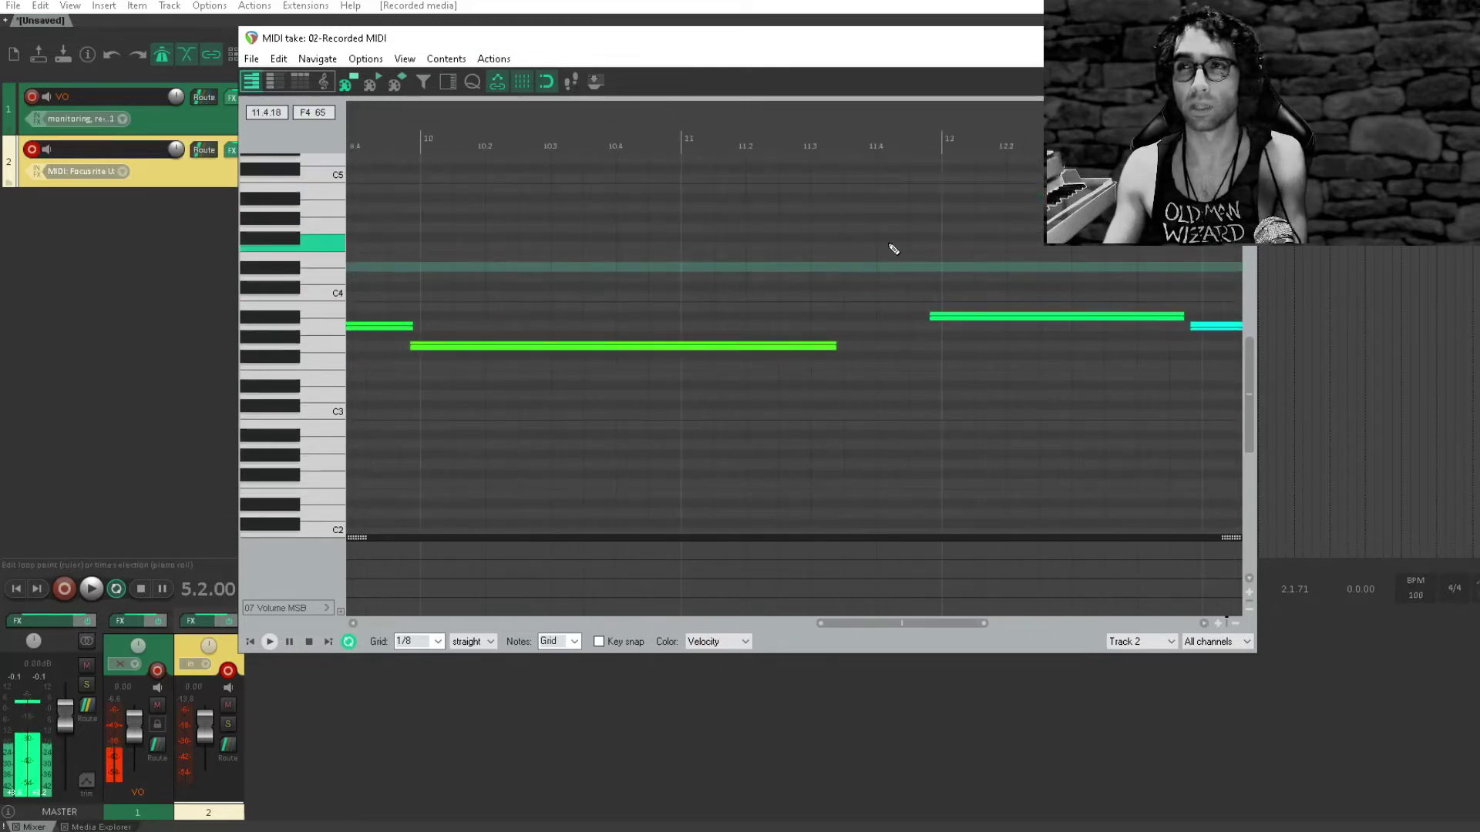
drag(934, 311, 1150, 357)
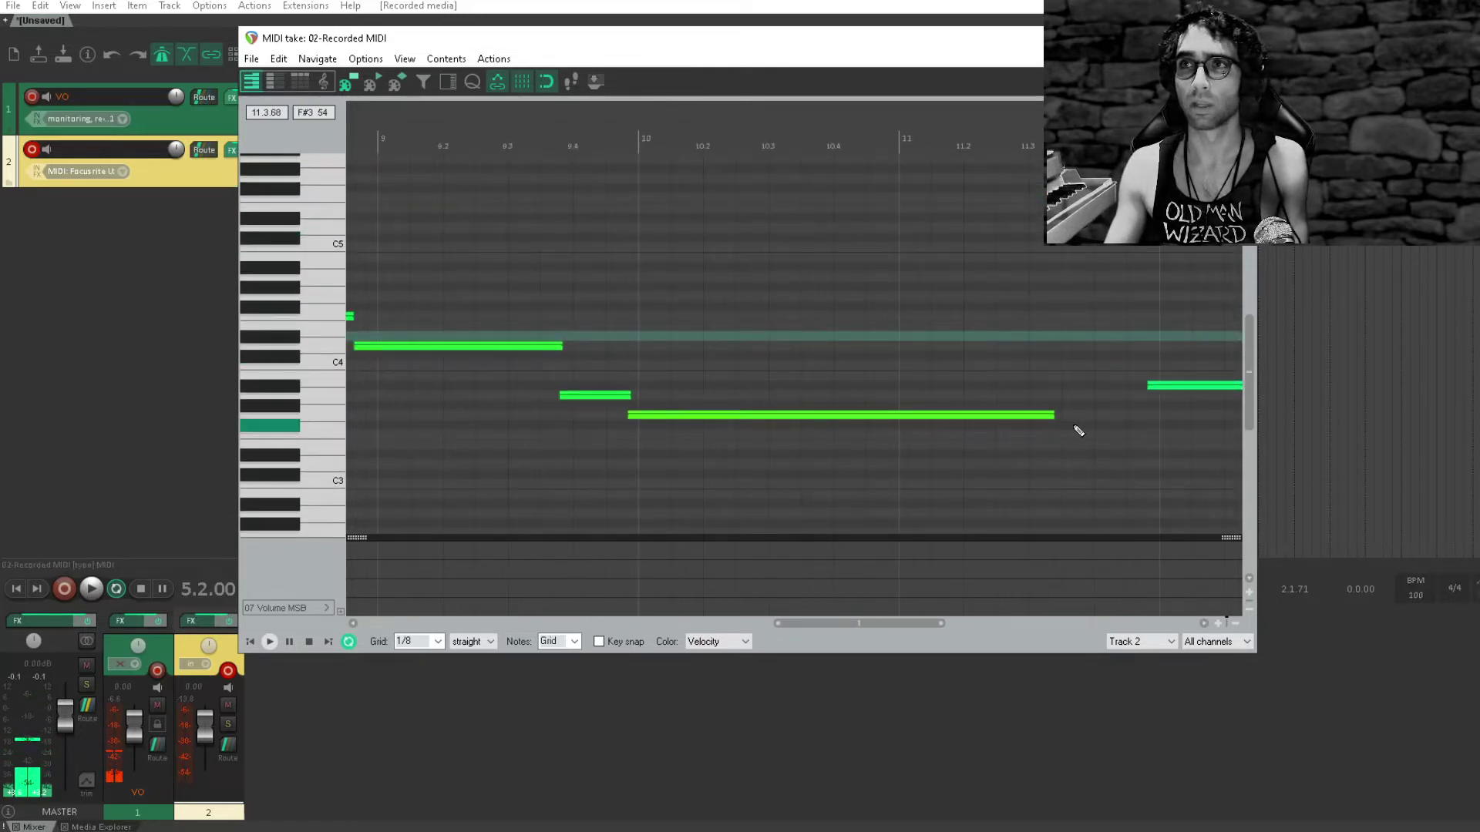
drag(1079, 432, 697, 402)
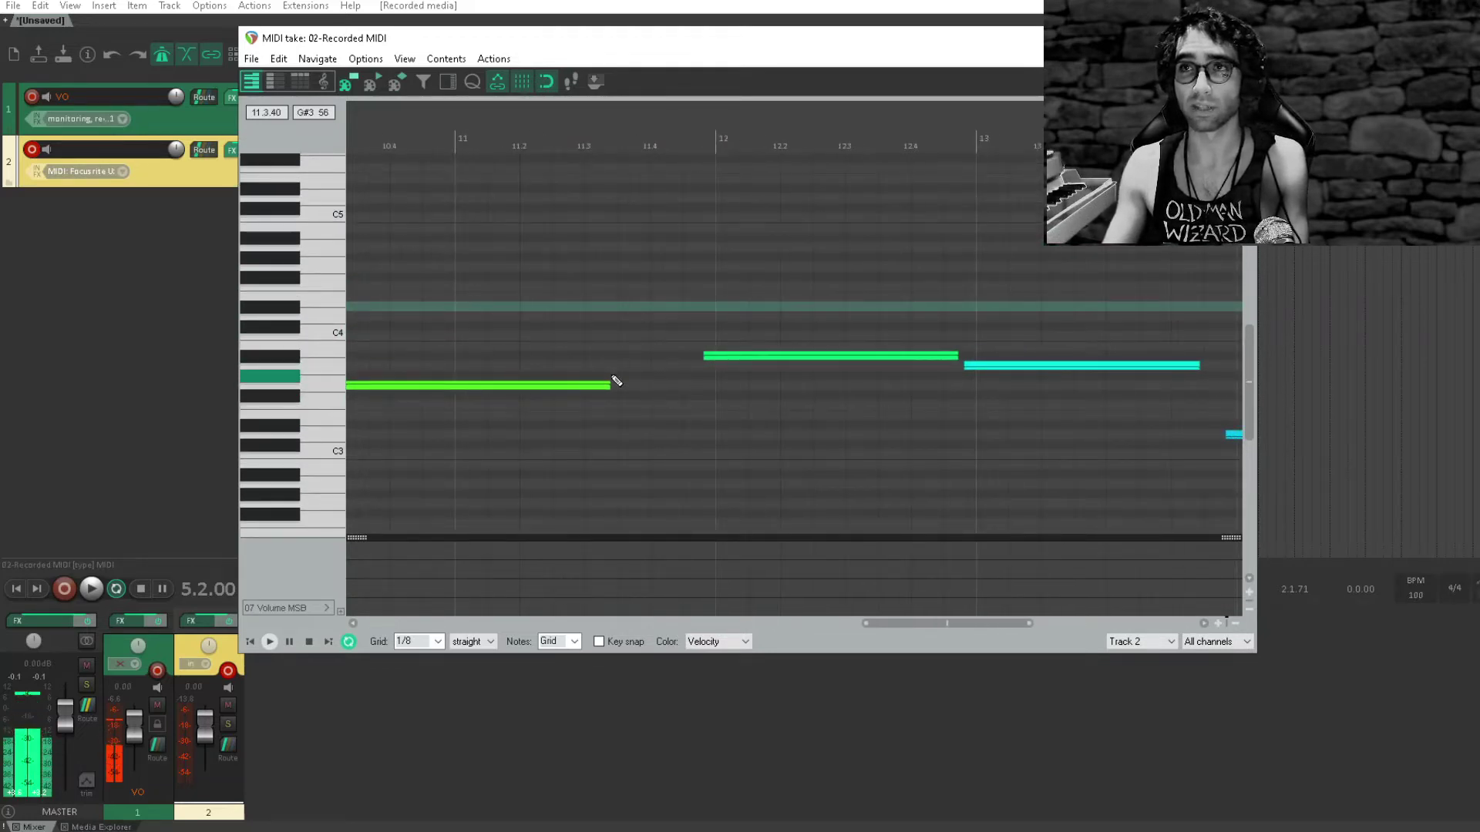
drag(694, 347, 527, 347)
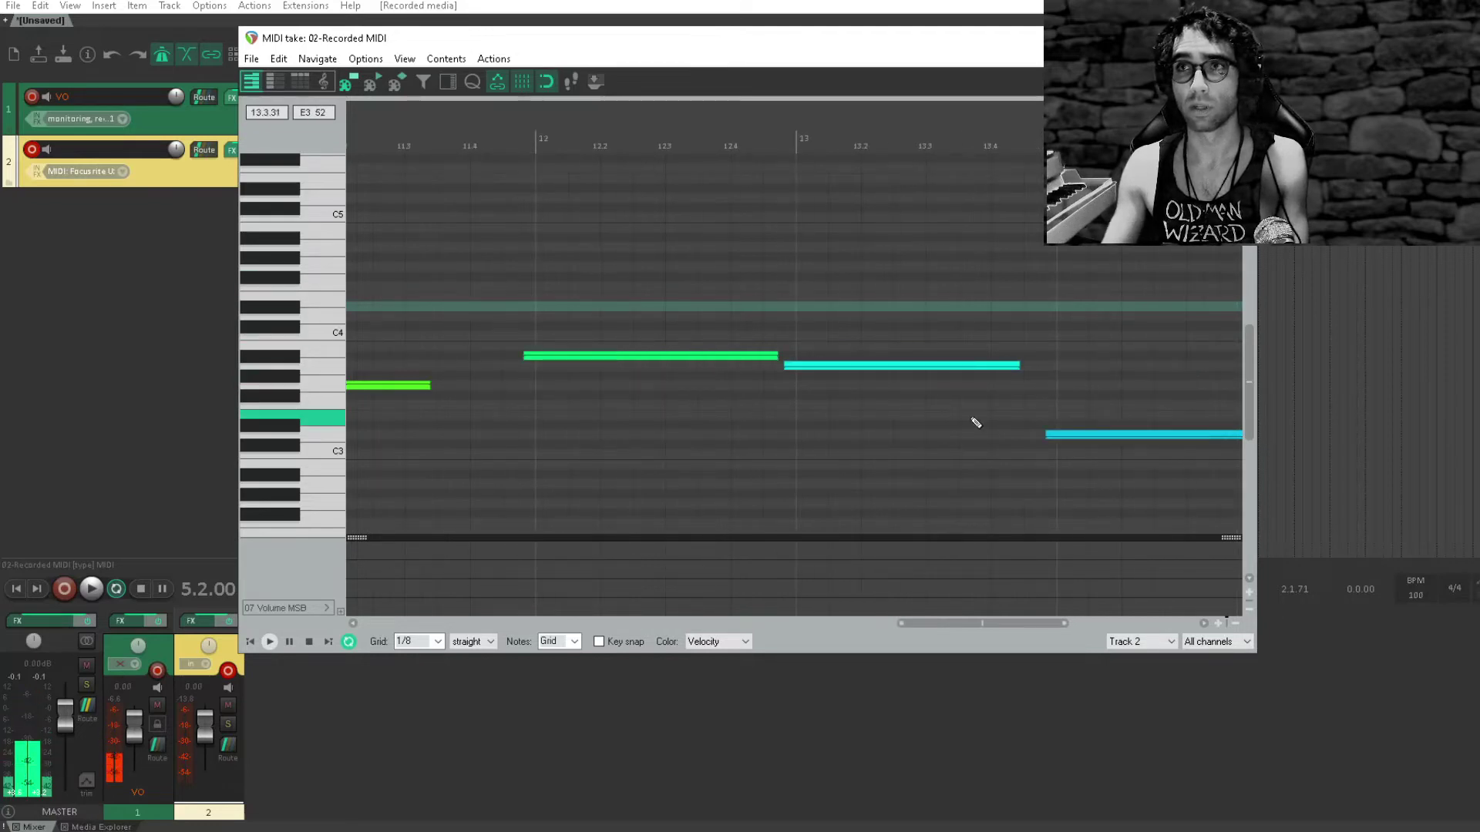
drag(976, 423, 747, 304)
key(Escape)
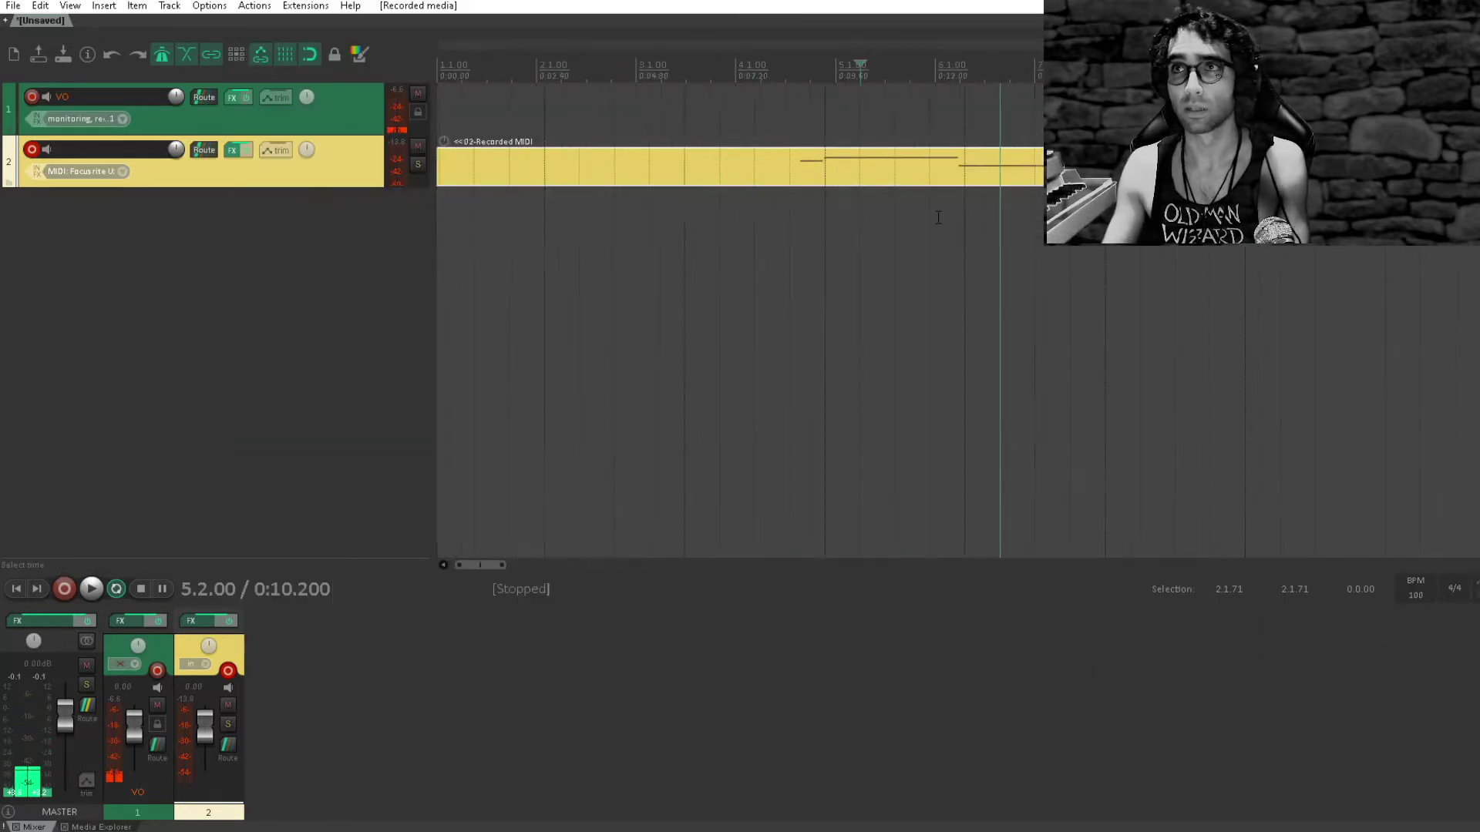
- Enlarge track 2's height to show the recorded notes and place the edit cursor at 3.4.00, just before the first note
scroll(696, 214, up, 2)
drag(324, 185, 324, 441)
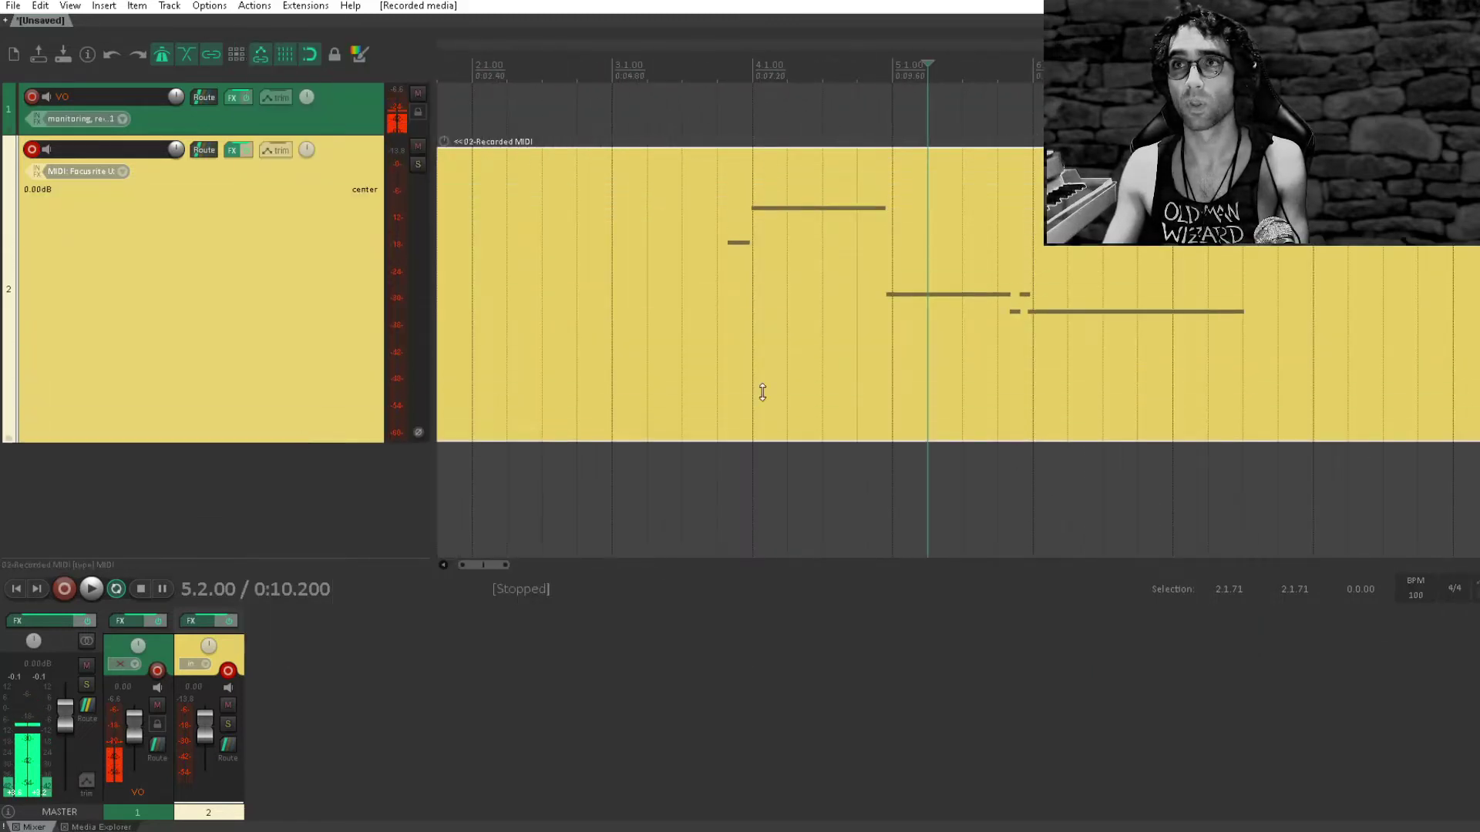
scroll(853, 244, down, 2)
click(585, 204)
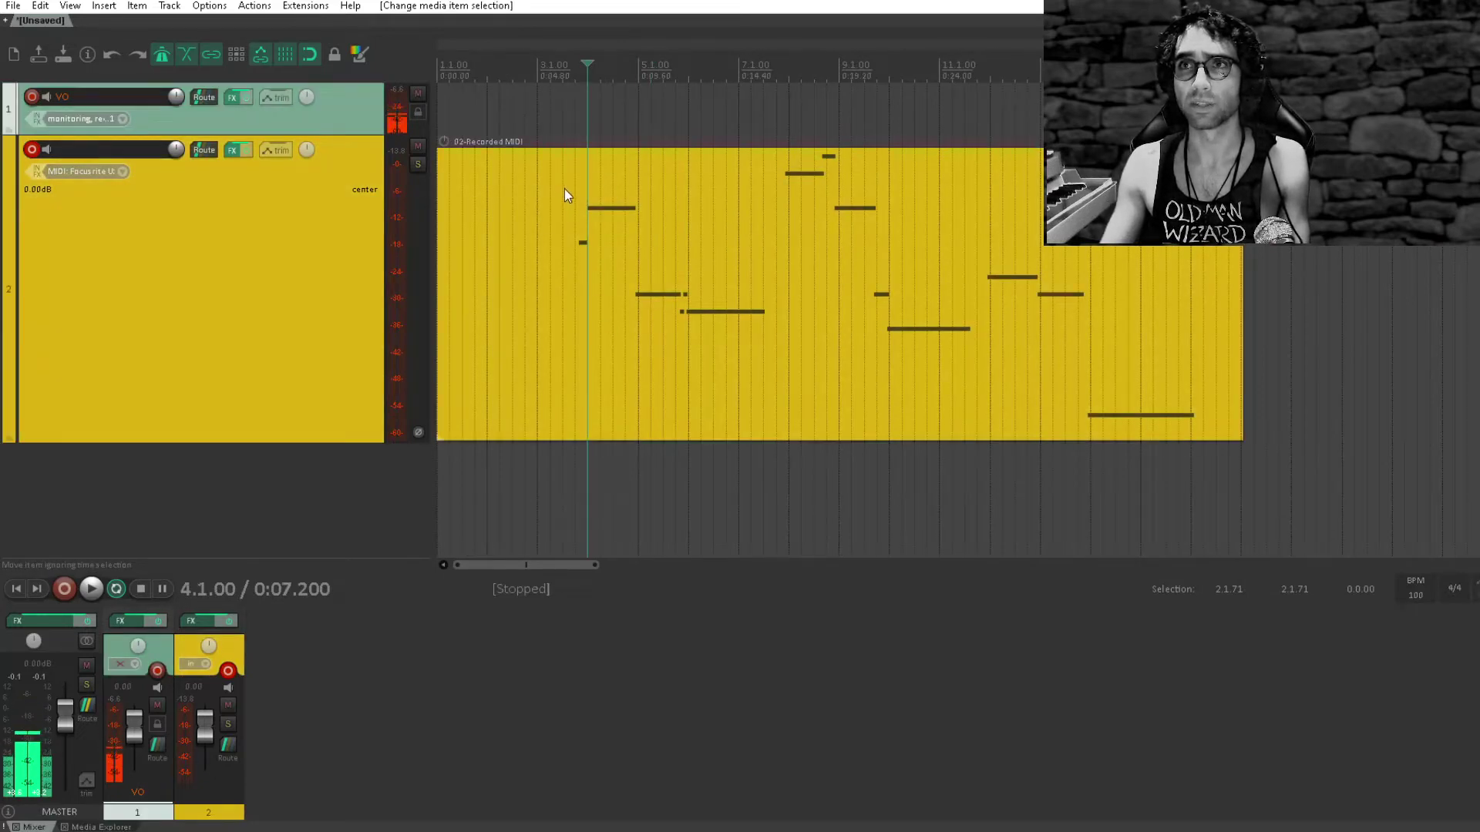
scroll(775, 269, up, 2)
scroll(910, 249, down, 4)
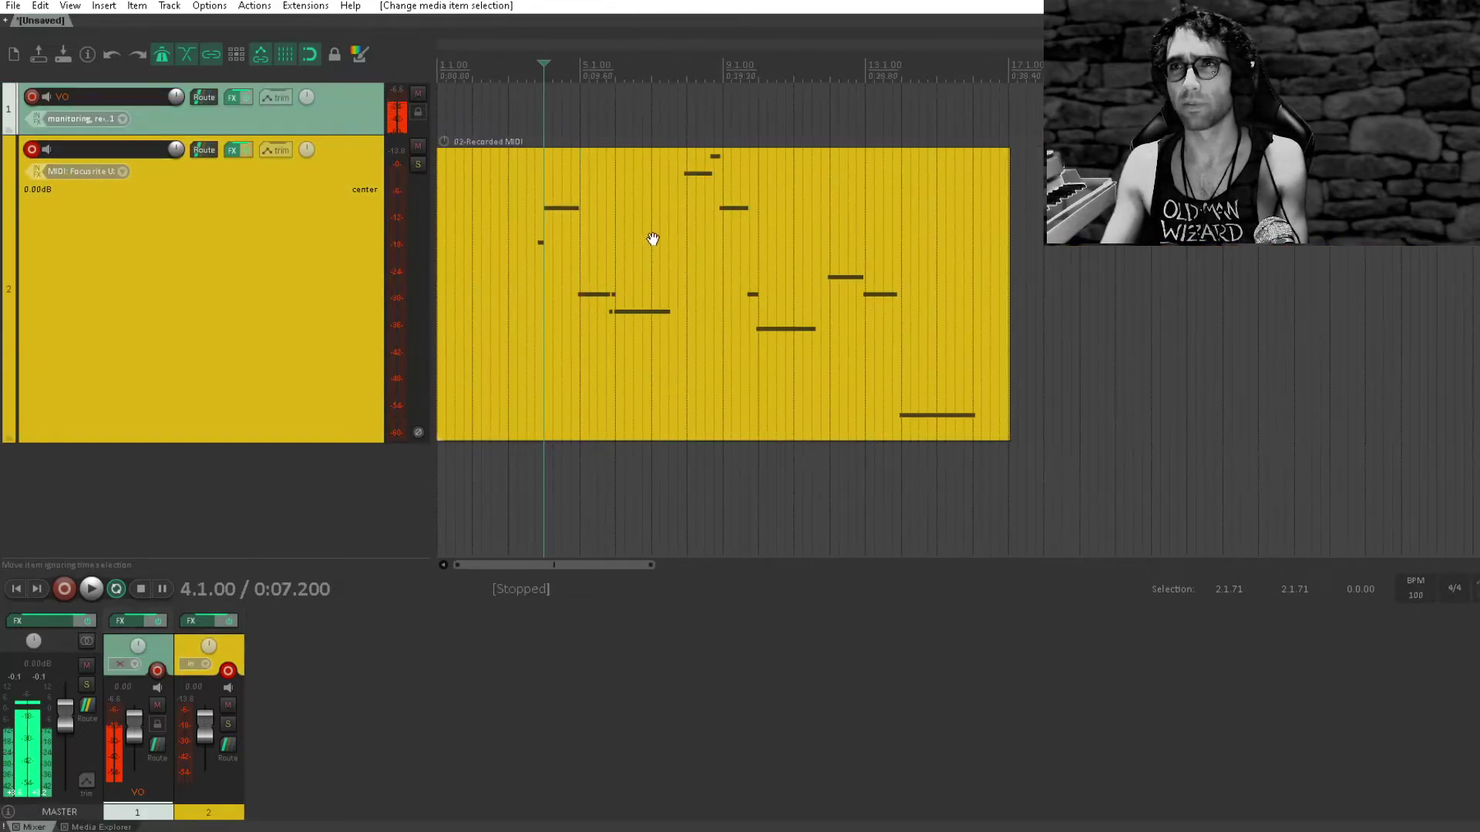
click(535, 108)
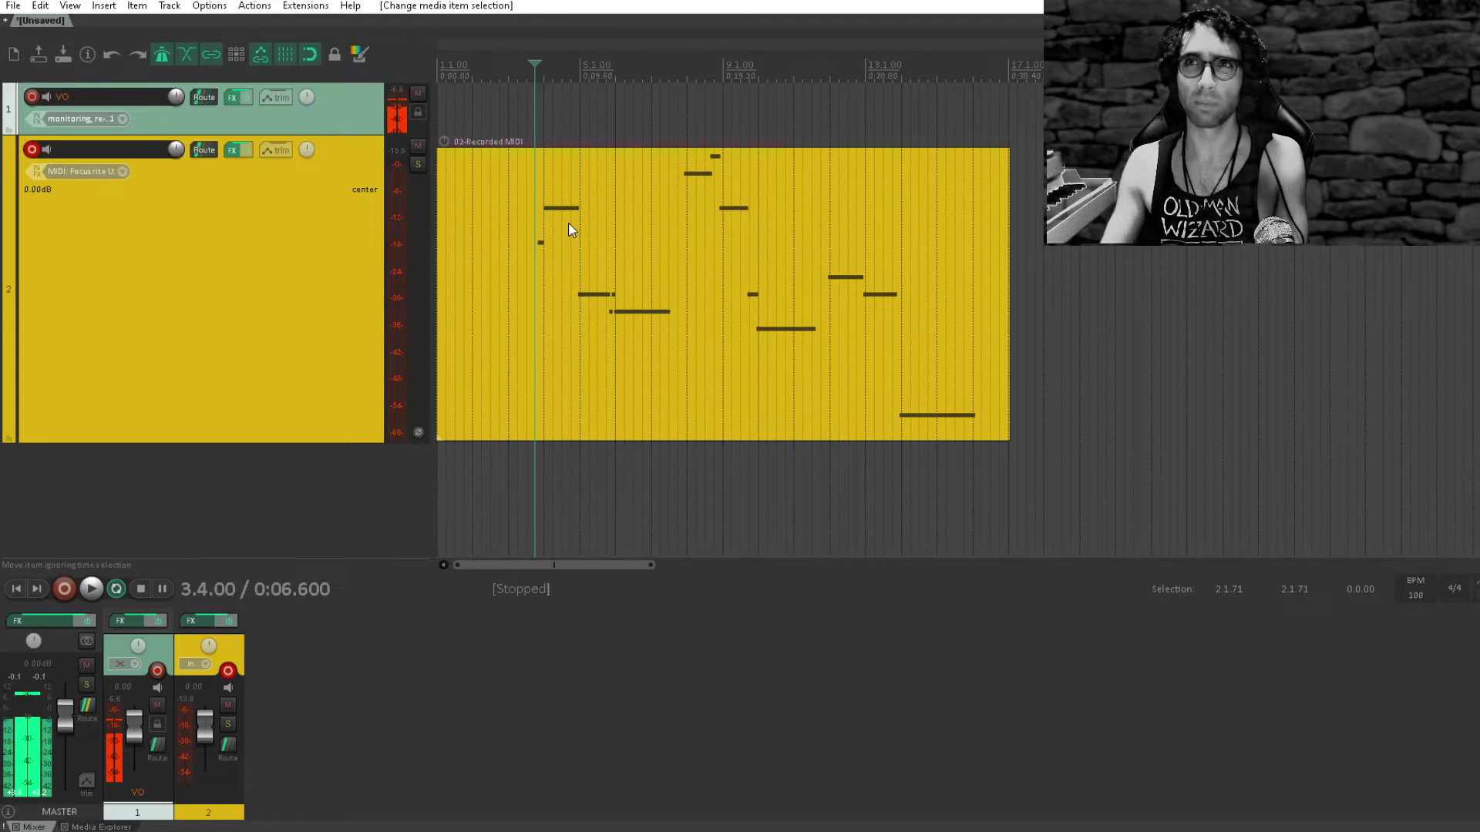
scroll(567, 224, up, 2)
scroll(568, 224, down, 1)
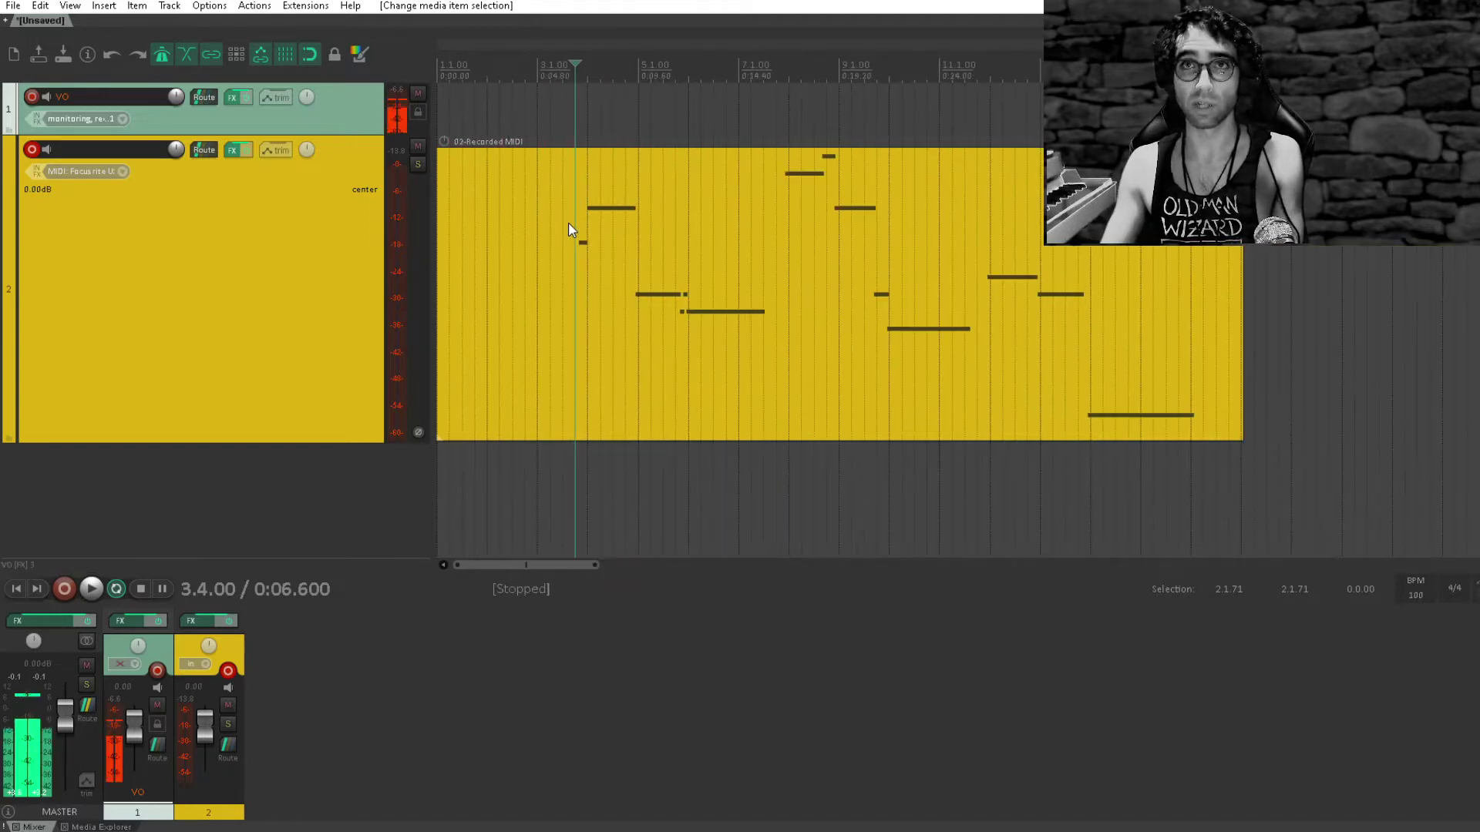
- Name track 2 "bassoon"
double_click(141, 151)
text(bassoon)
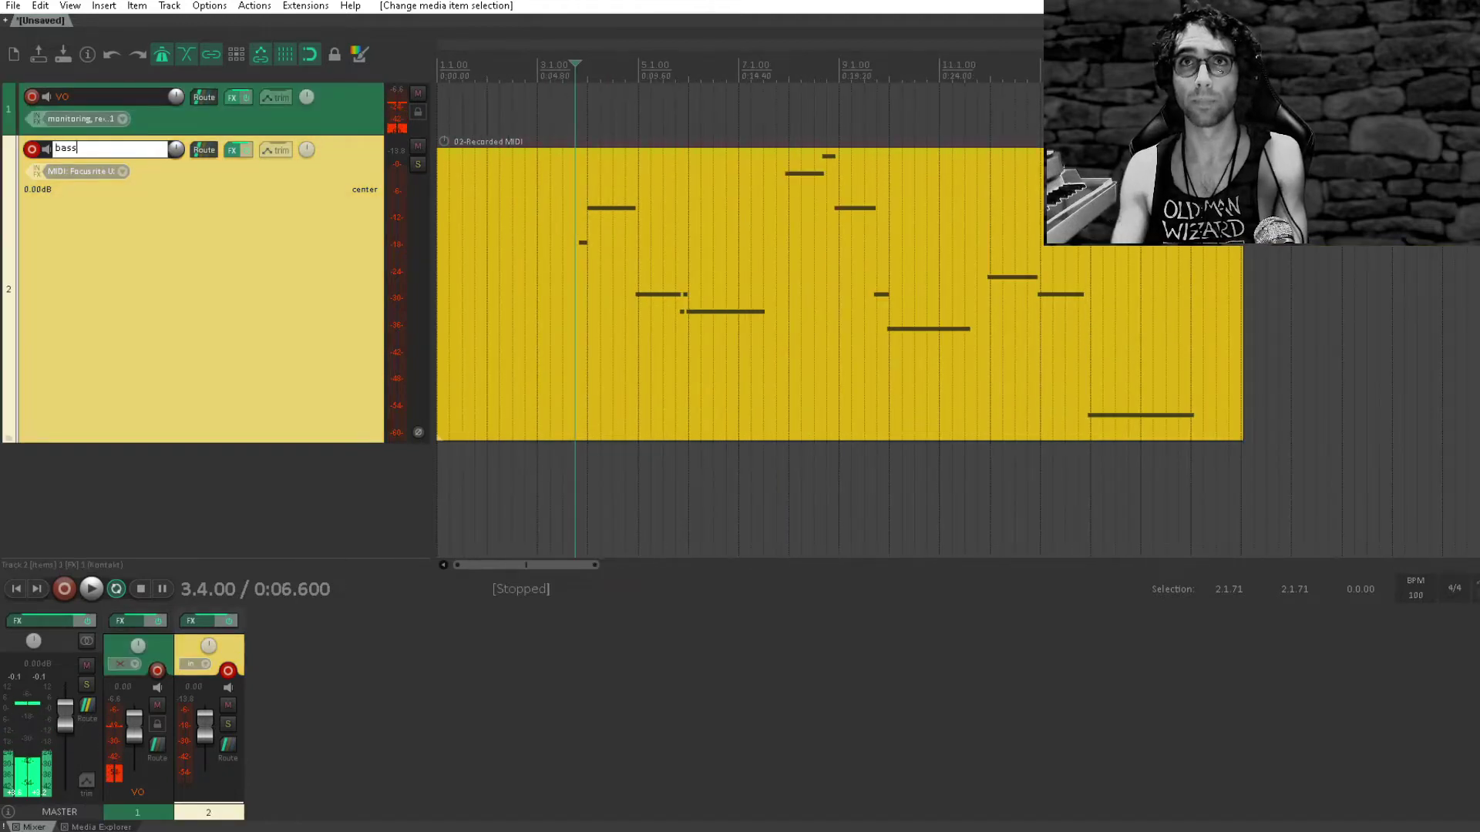
key(Return)
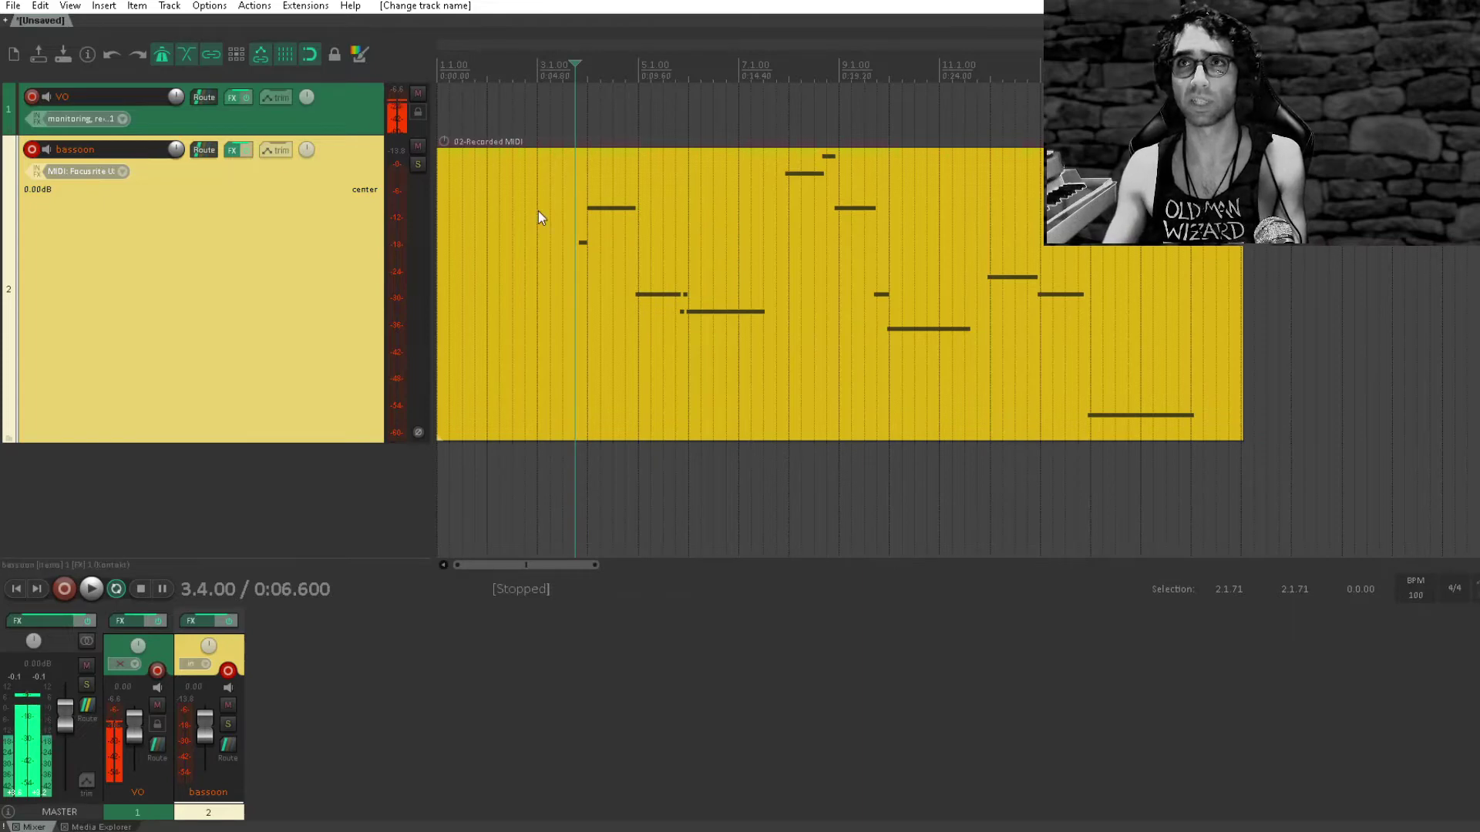
- Play the start of the bassoon melody from 3.4.00, stop, and open the recorded item in the MIDI editor
key(space)
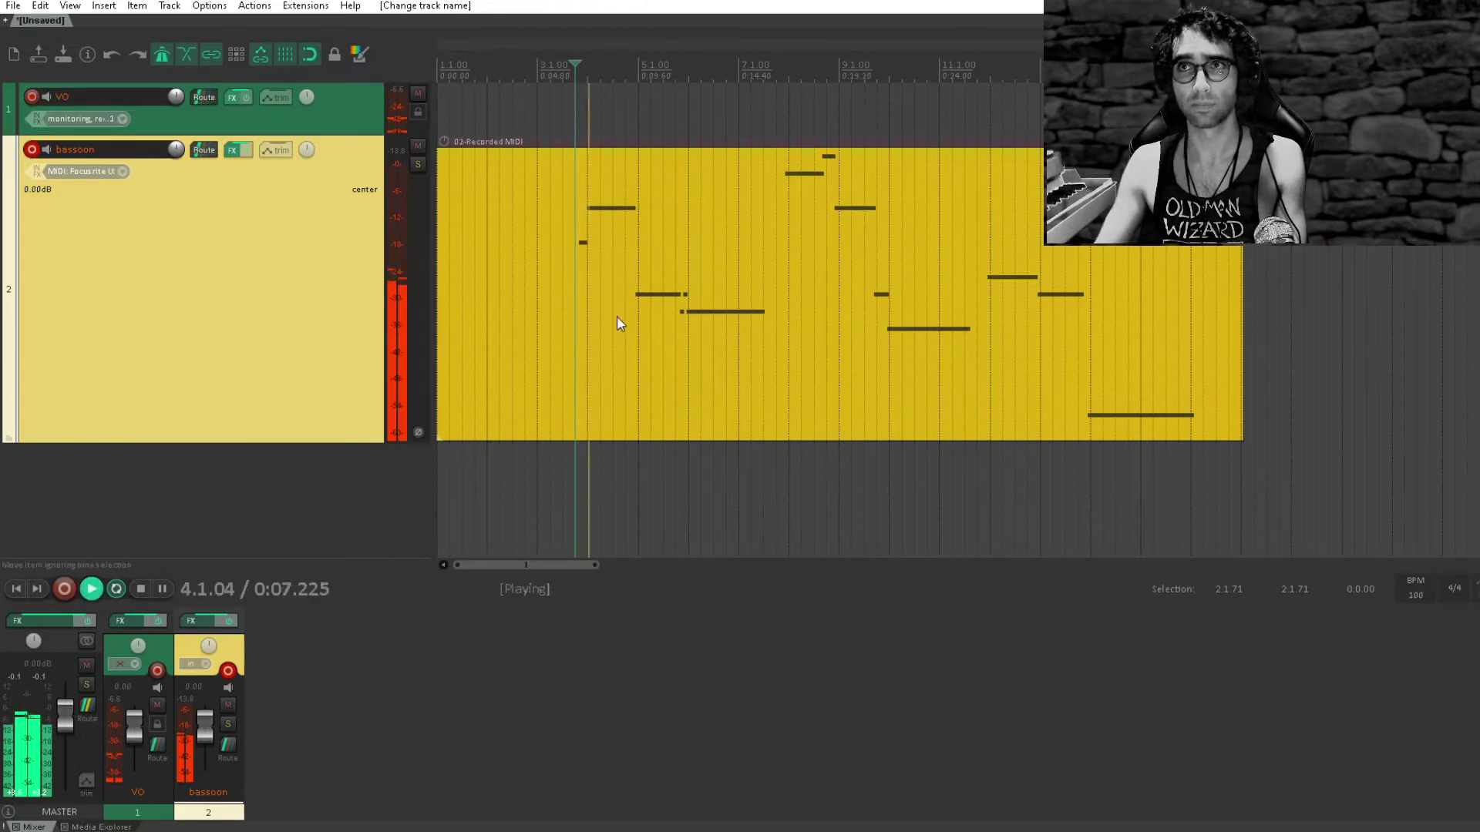
key(space)
double_click(581, 251)
scroll(760, 317, down, 4)
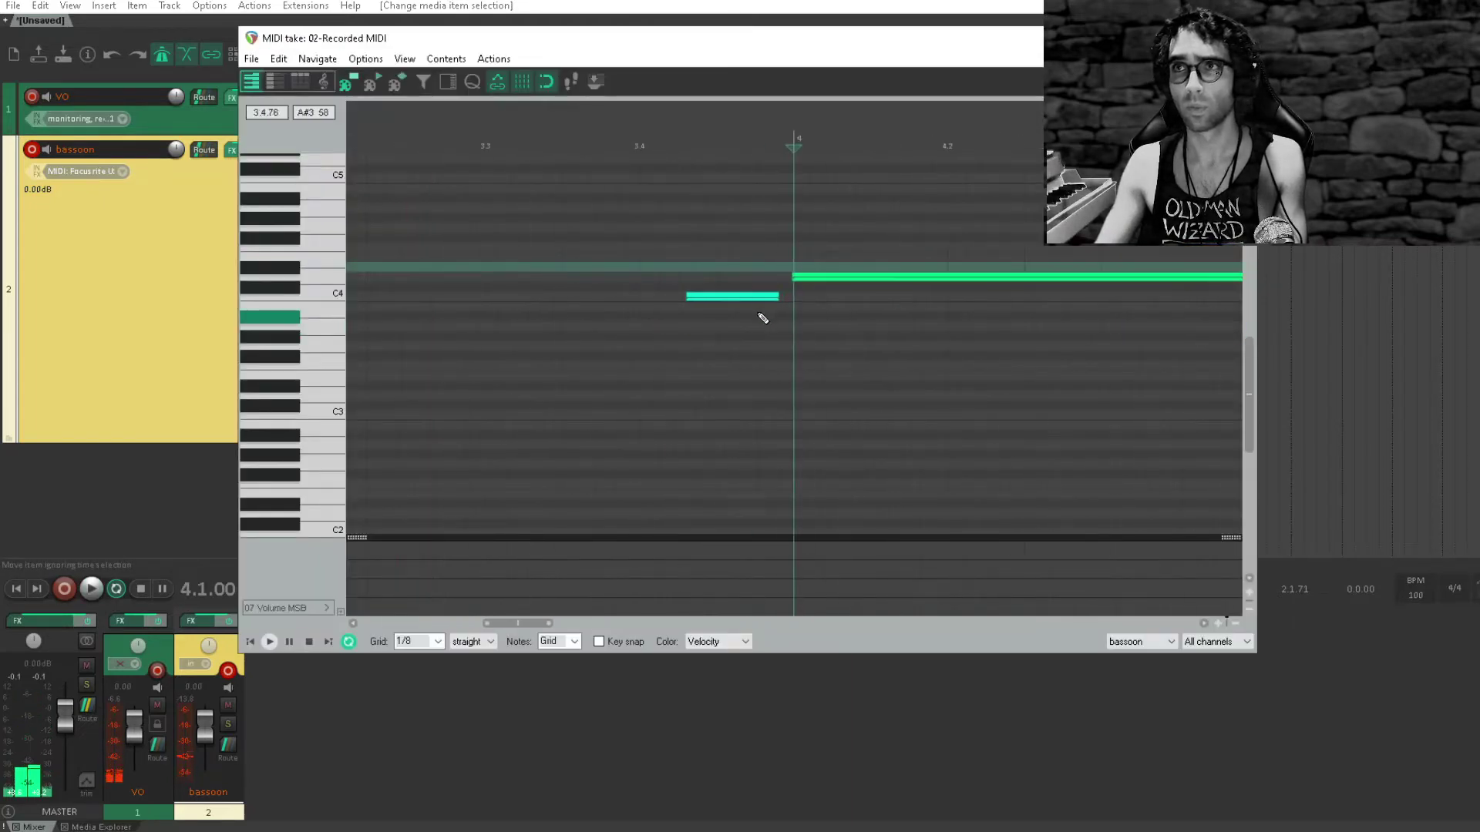
- Shift the starts of the short A3 and long G#3 notes just before bar 6 later to remove overlaps, and place the edit cursor at 5.4.00
key(space)
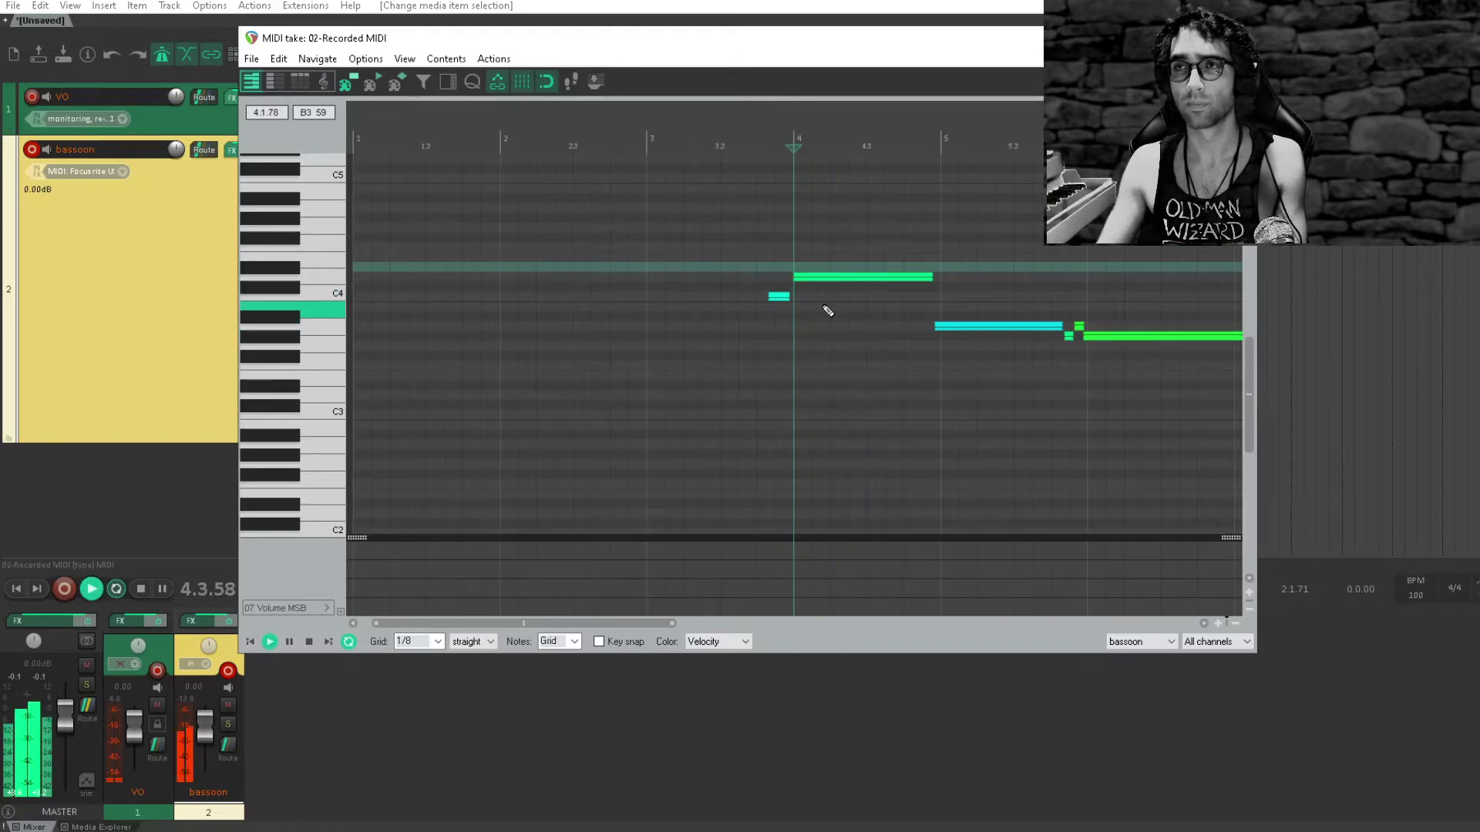
drag(1123, 350, 558, 342)
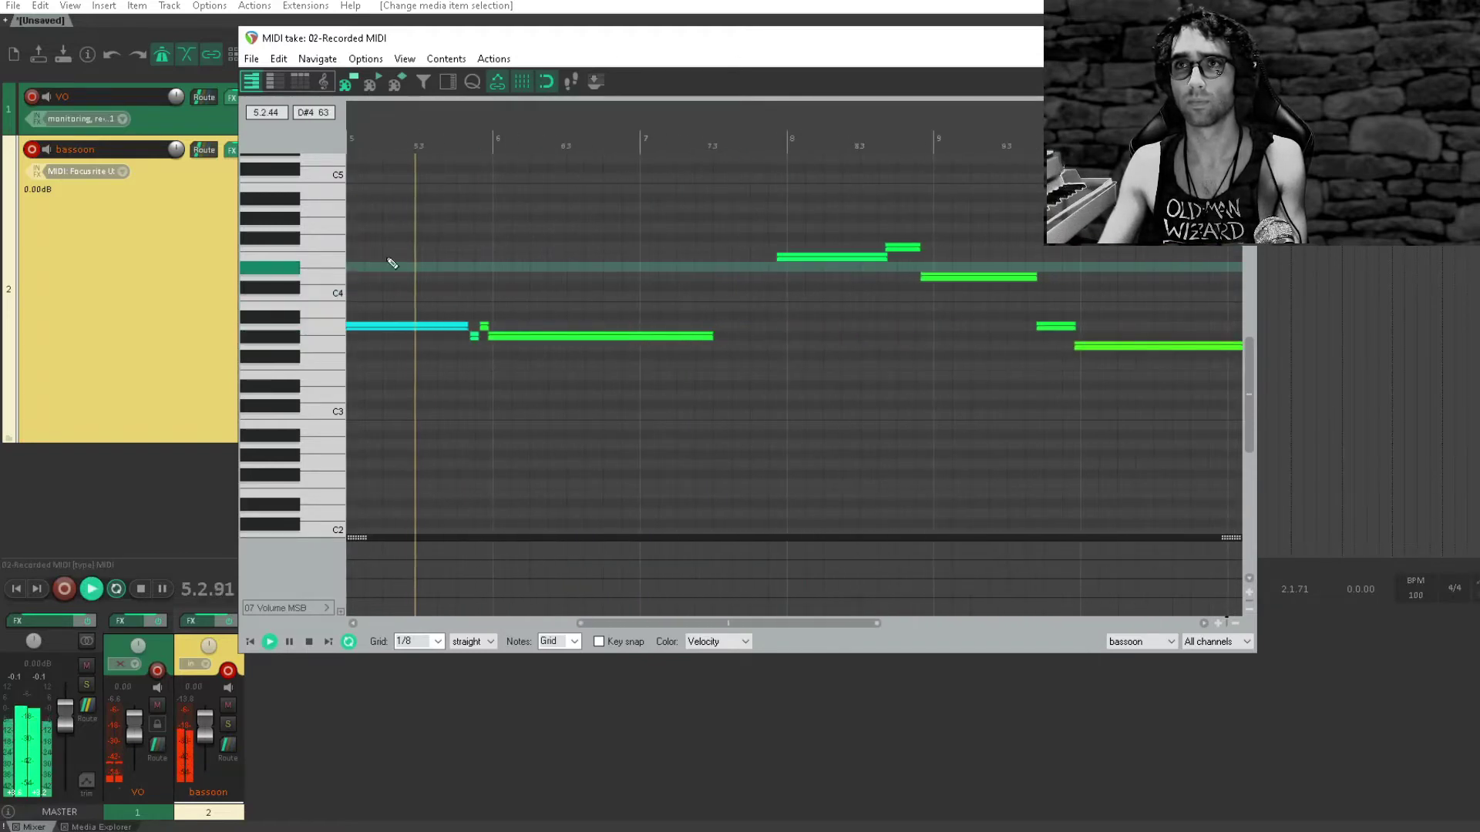
scroll(509, 308, up, 3)
key(space)
scroll(760, 340, up, 5)
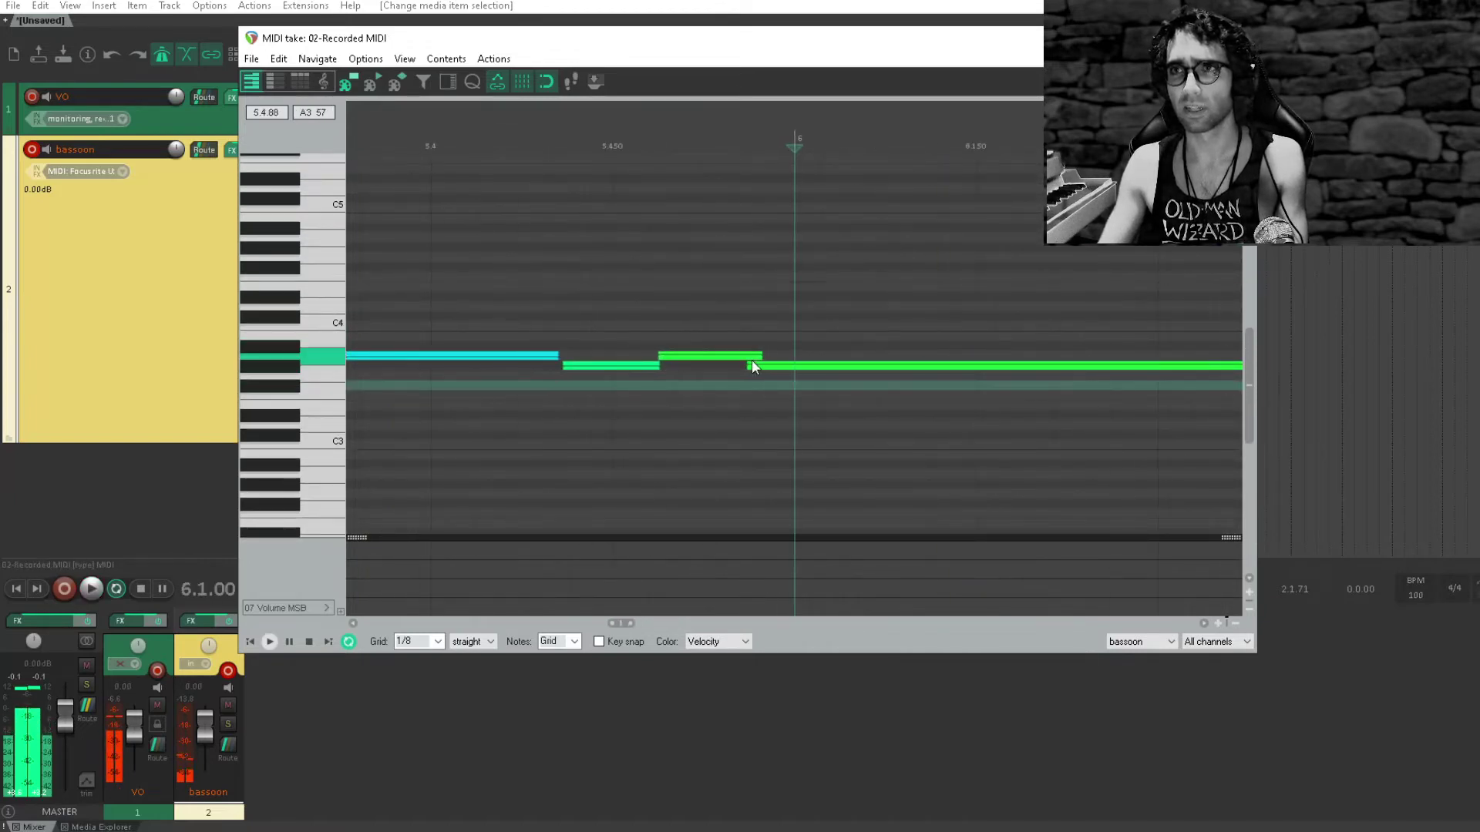
drag(750, 367, 771, 380)
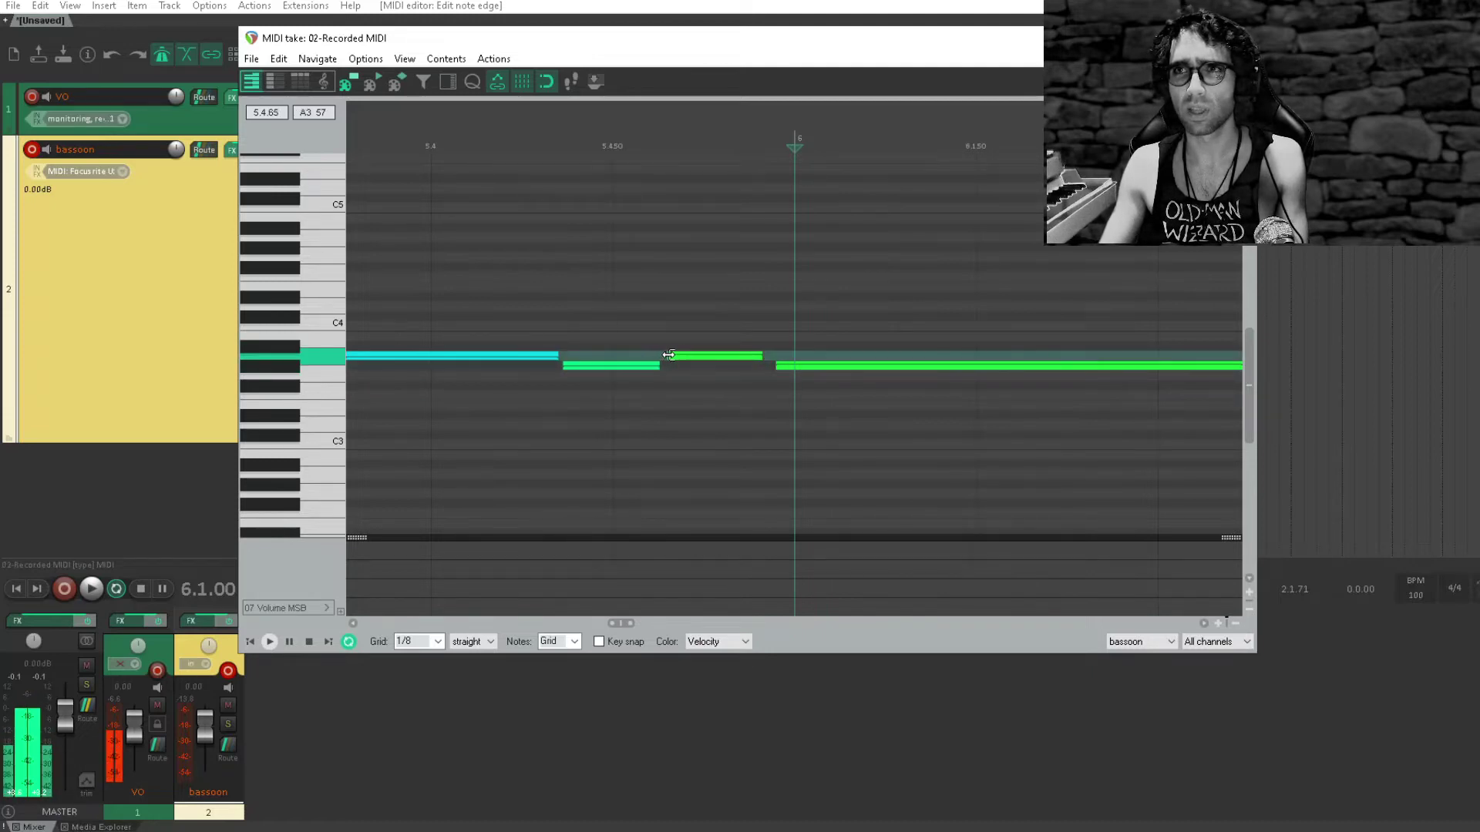
scroll(601, 408, down, 3)
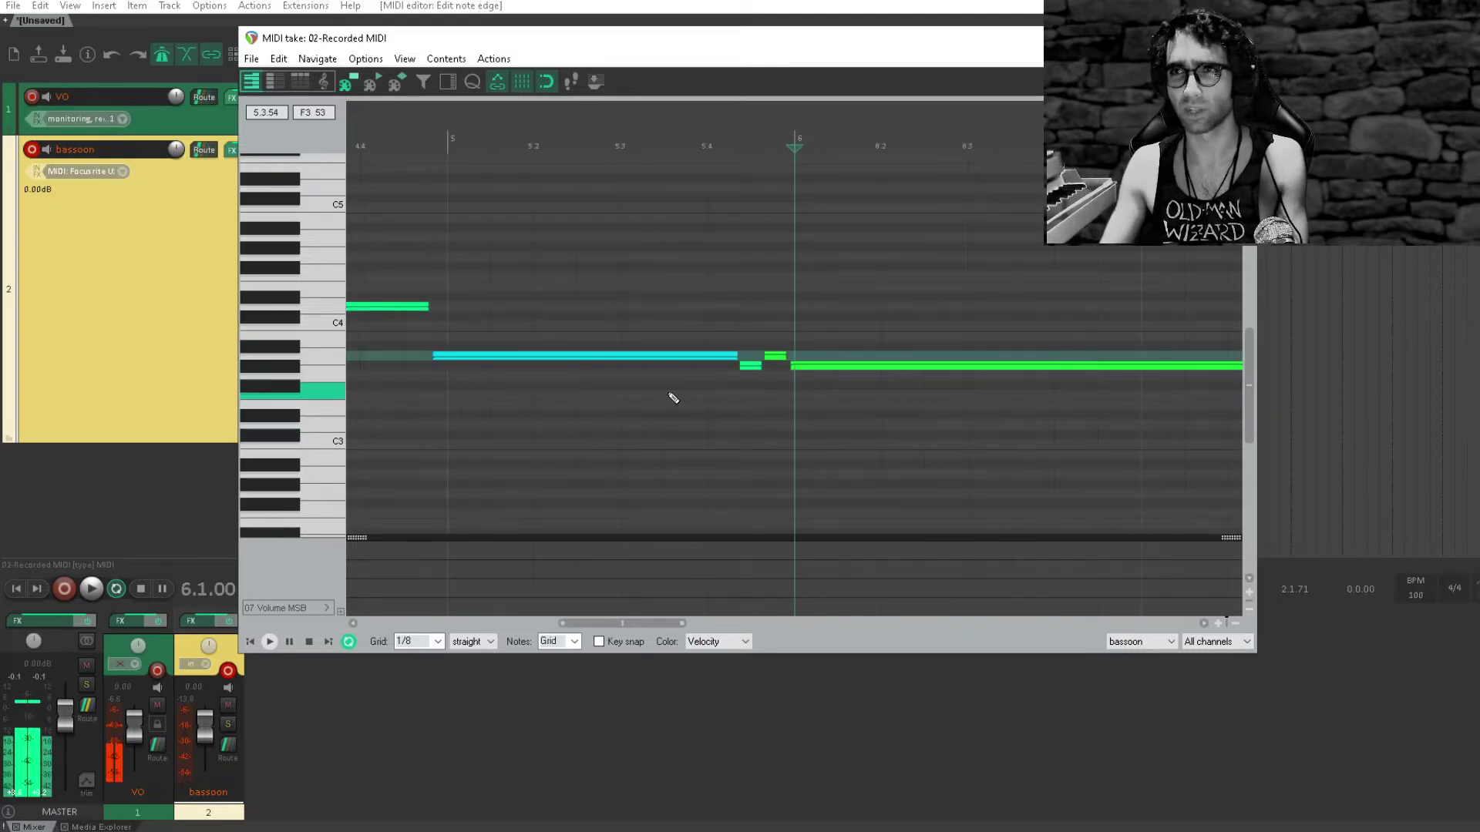
click(702, 430)
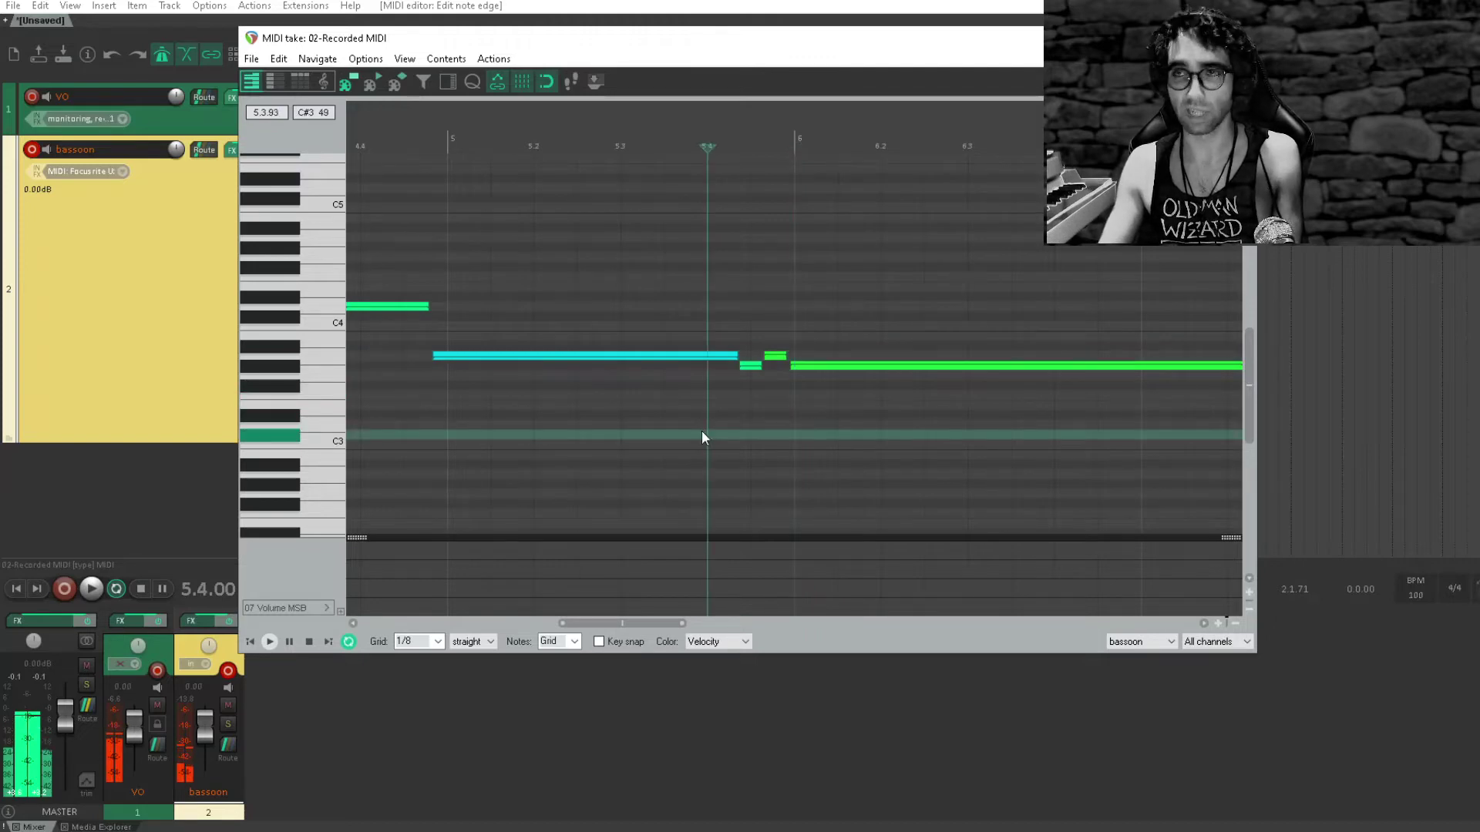
key(ctrl+s)
click(732, 487)
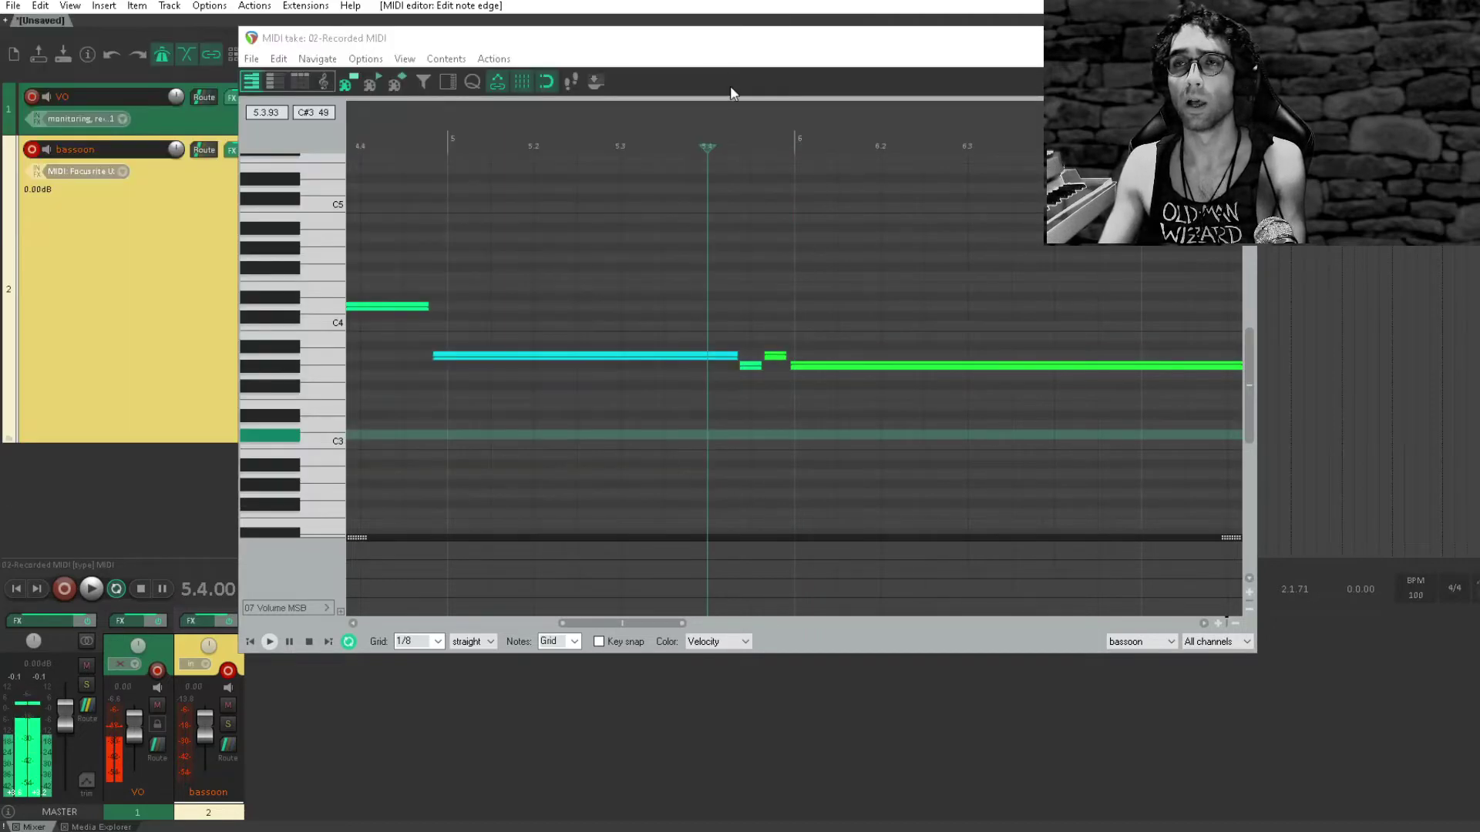
key(ctrl+s)
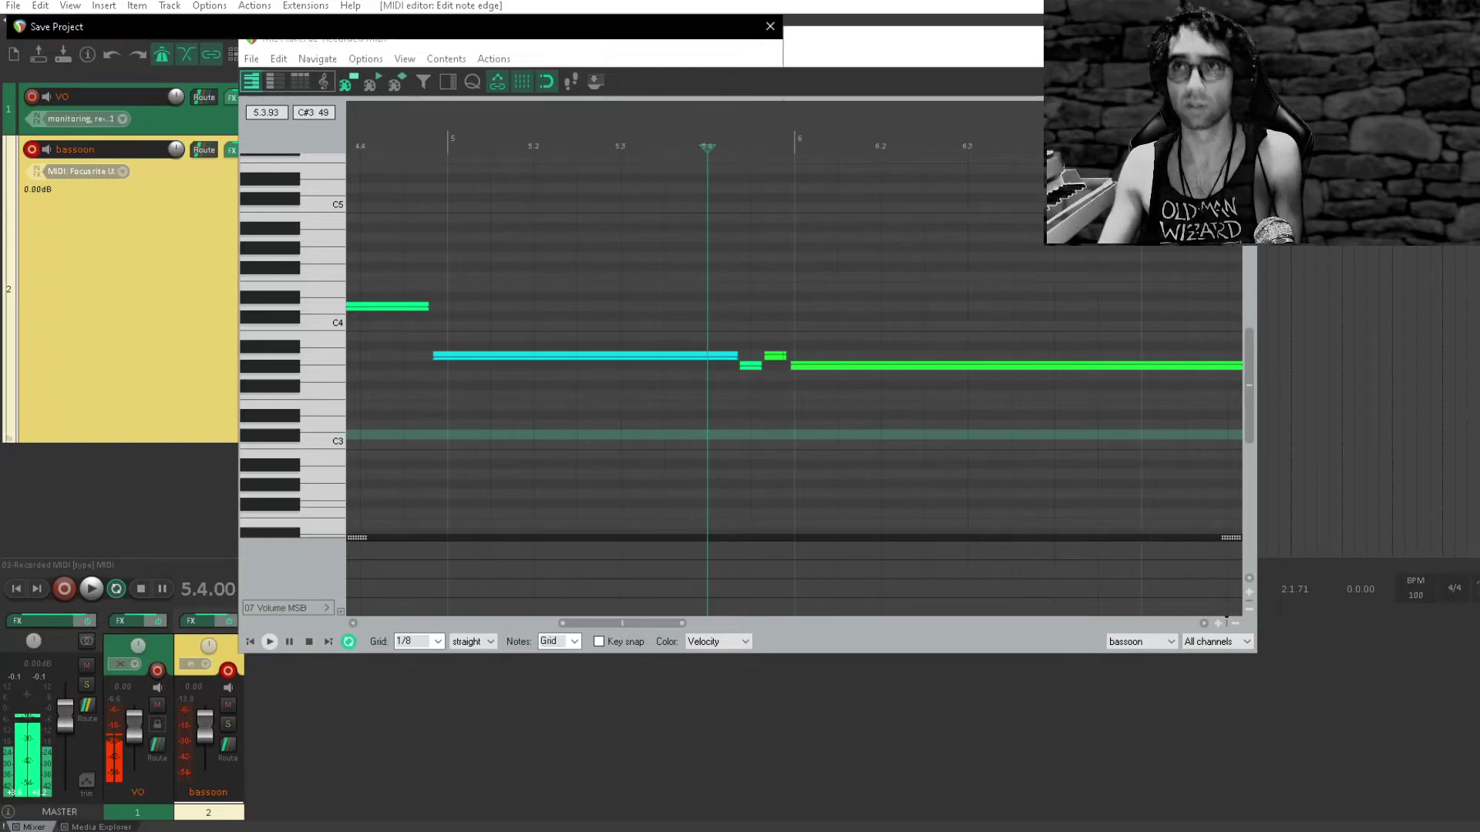
click(754, 491)
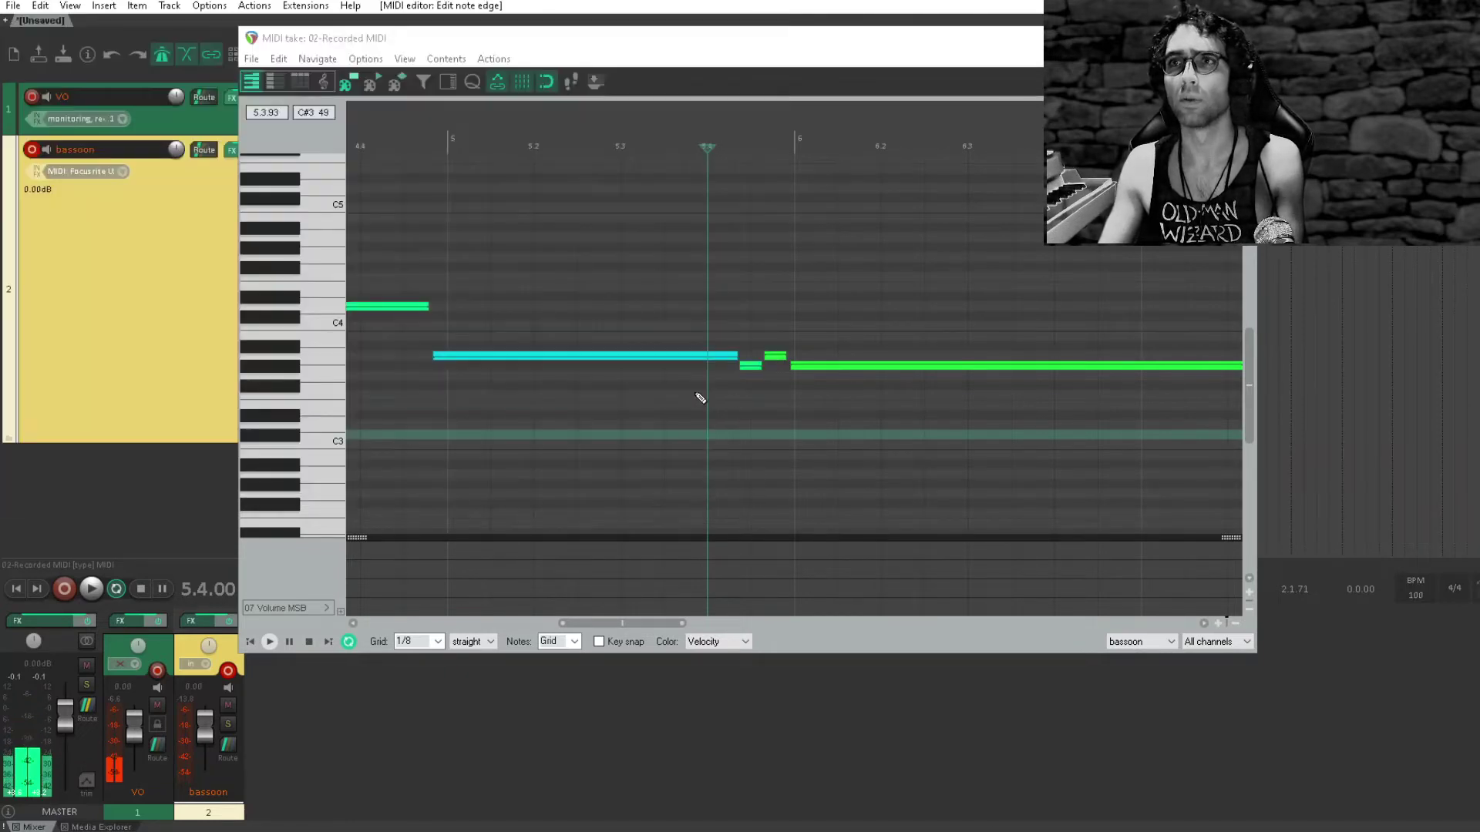
- Play from 5.4.00 and shorten the end of the E4 note in bar 8 so it stops before the F4 note
key(space)
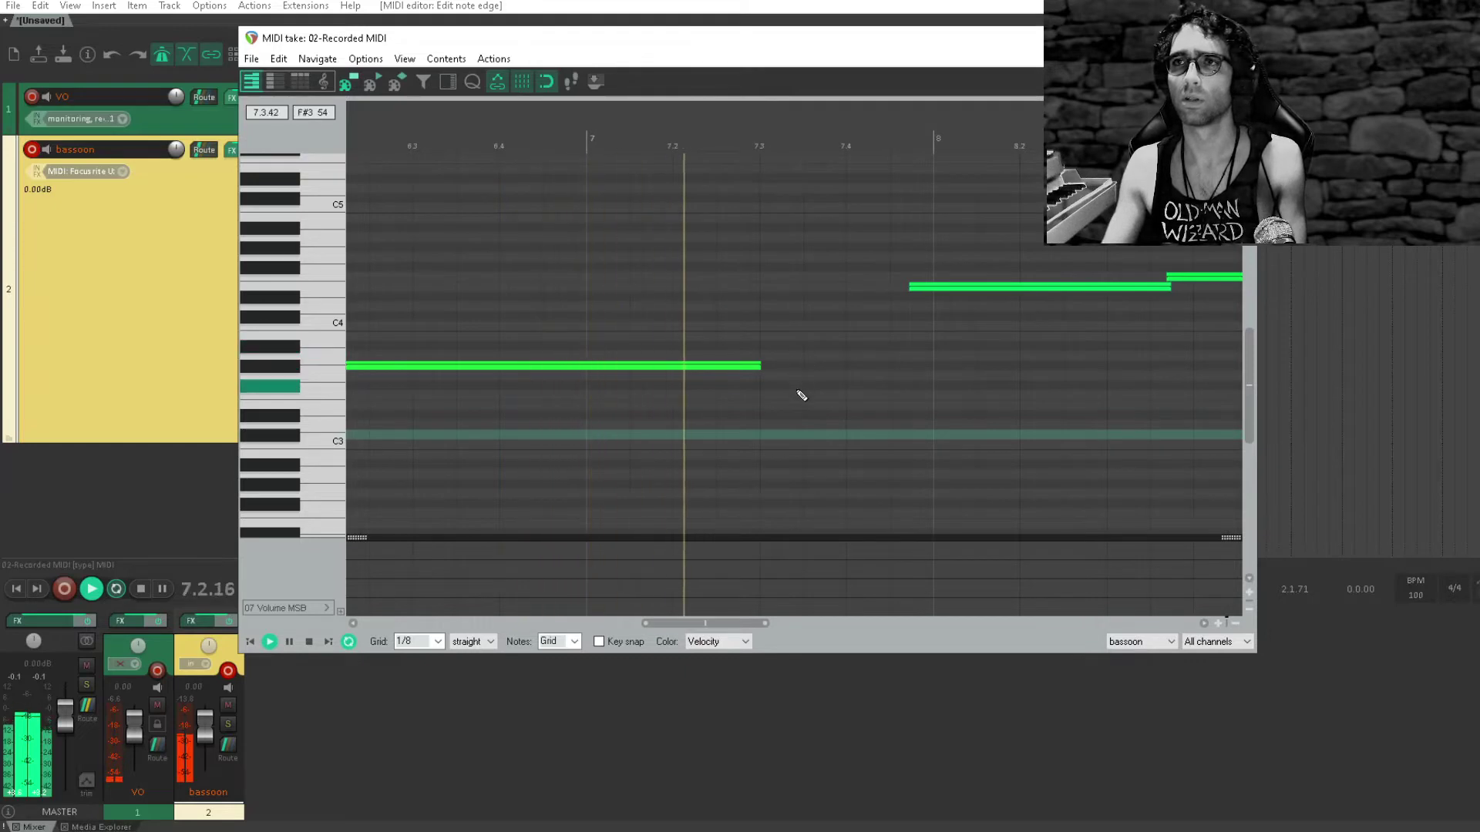
drag(1022, 354, 737, 444)
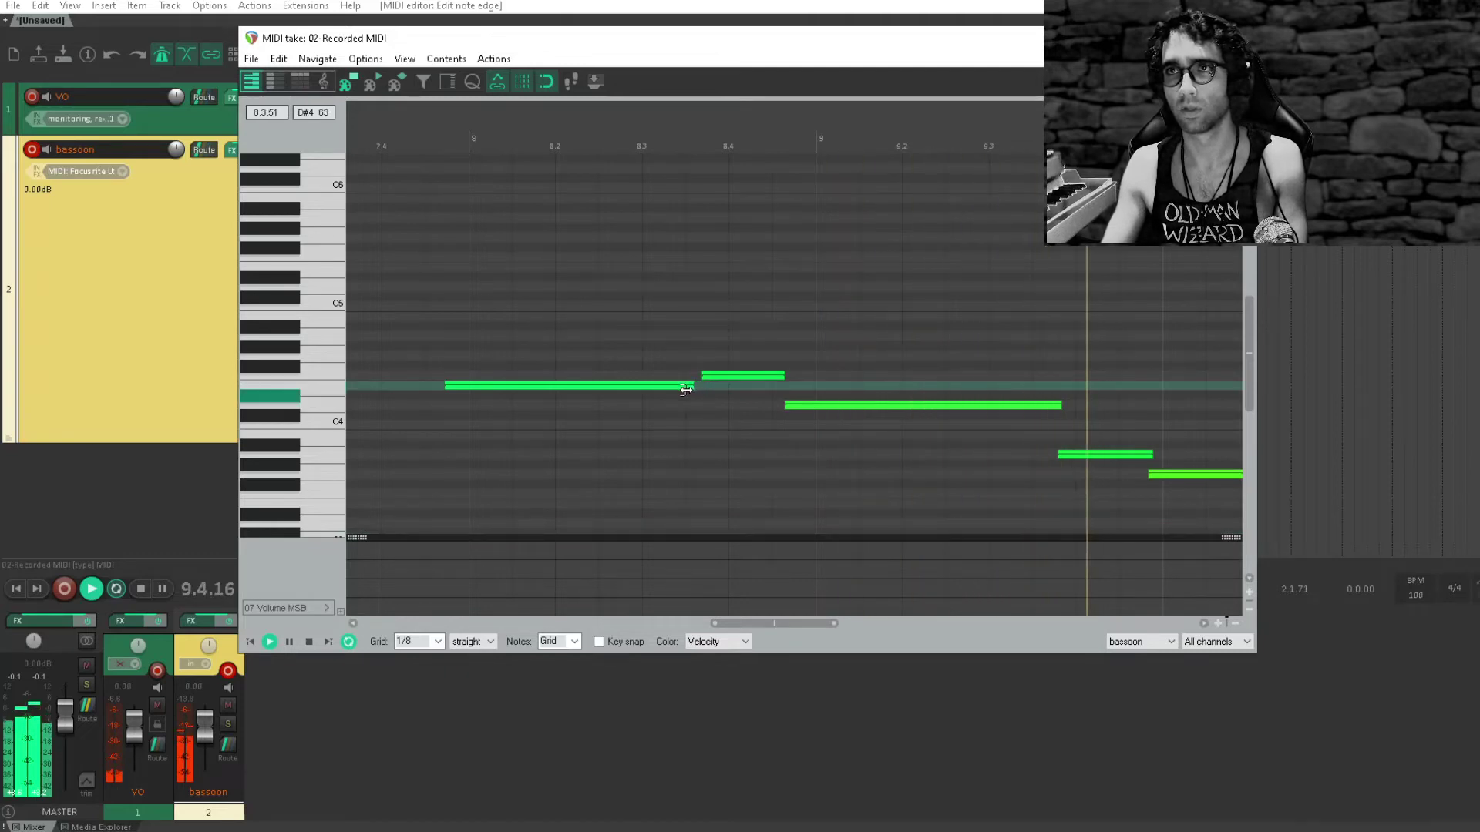
key(space)
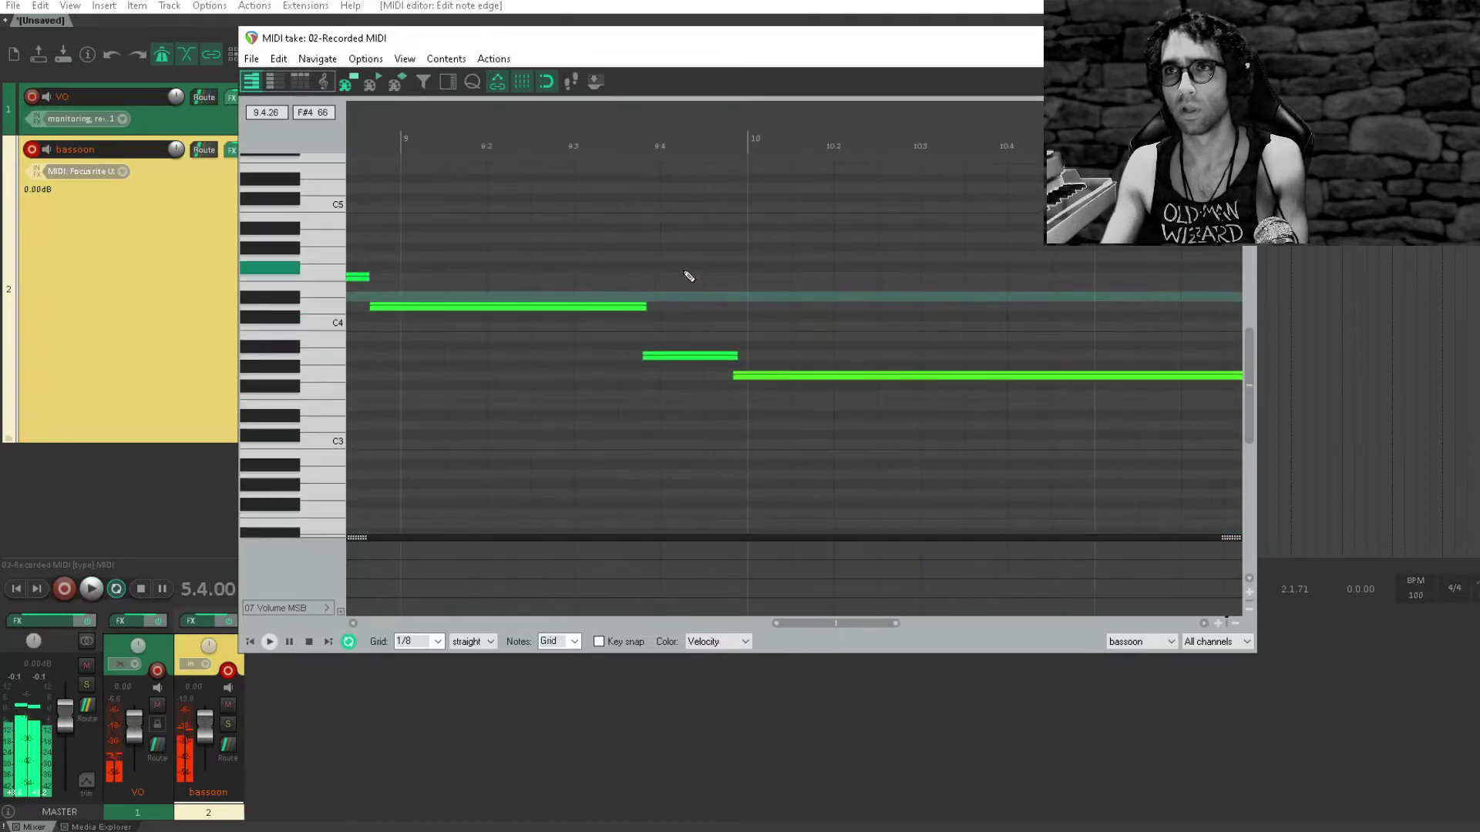
- Select the overlapping D4, A3 and G3 notes around bars 9 and 10, shorten their ends together, and place the edit cursor at 9.2.00
drag(856, 270, 540, 472)
drag(646, 307, 639, 307)
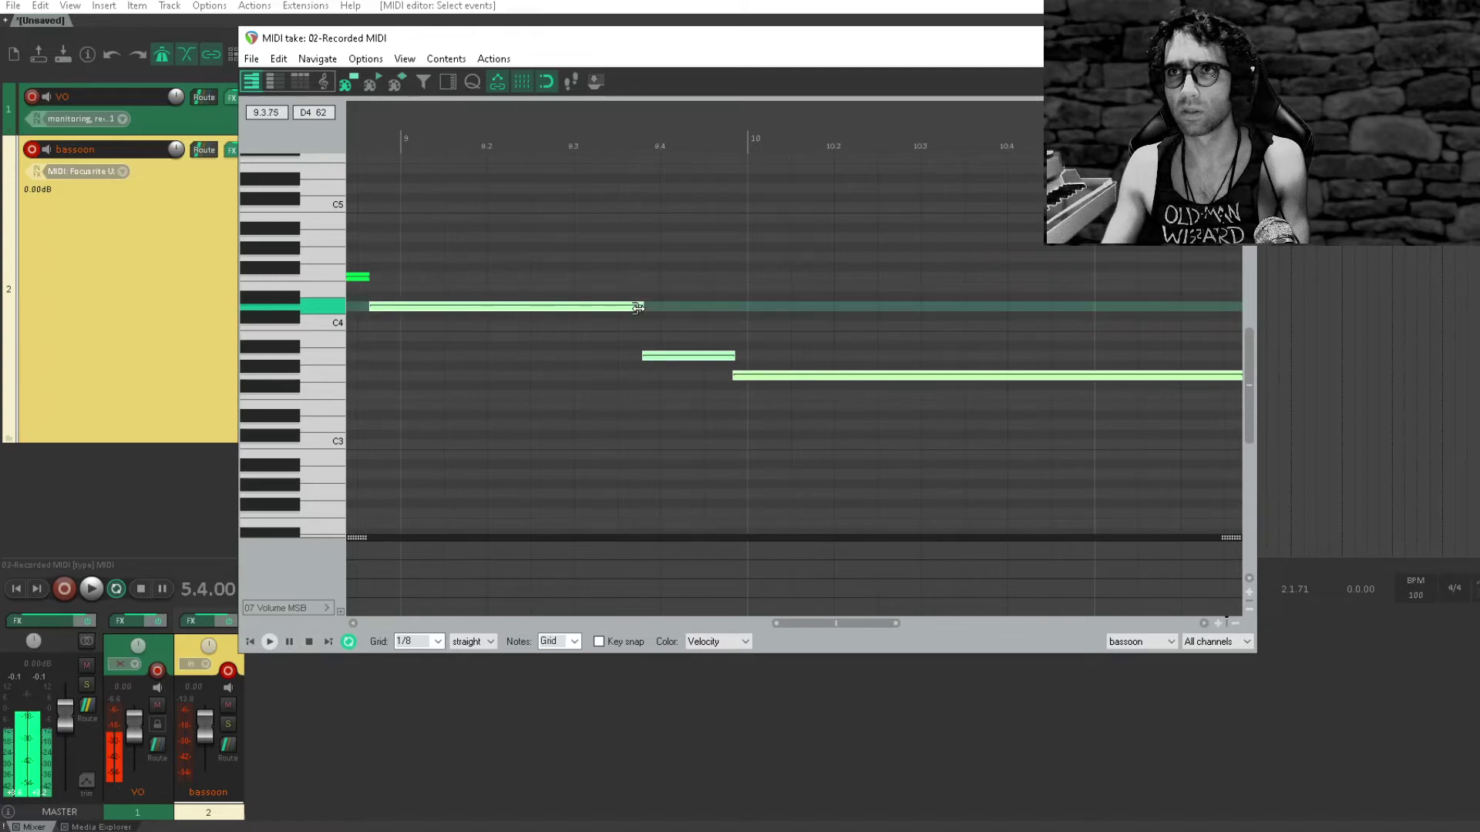
click(512, 387)
- Play the melody from 9.2.00 to its last note while checking the notes, close the MIDI editor and stop playback
key(space)
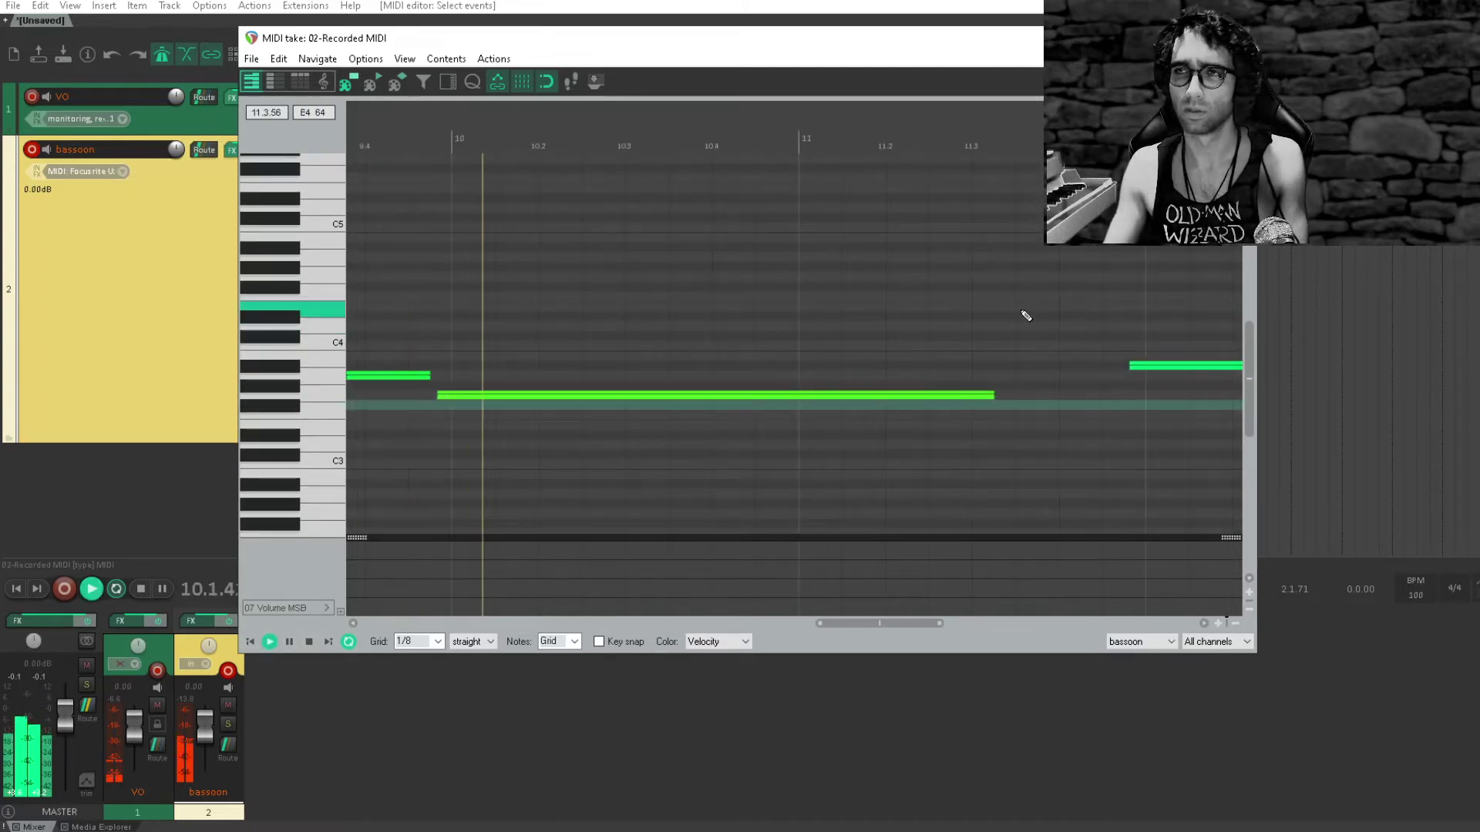
scroll(664, 360, up, 1)
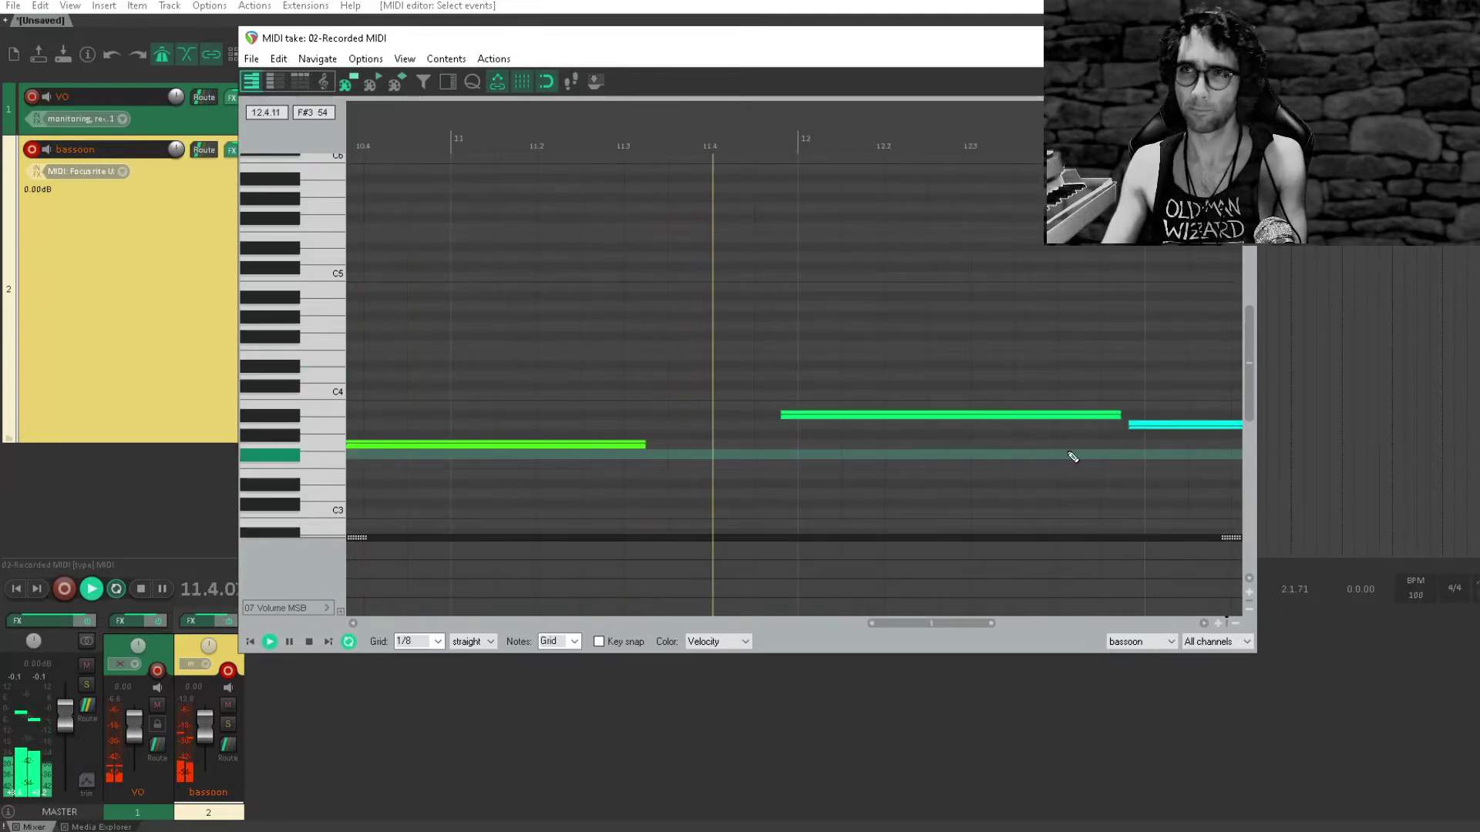
drag(1150, 403, 668, 311)
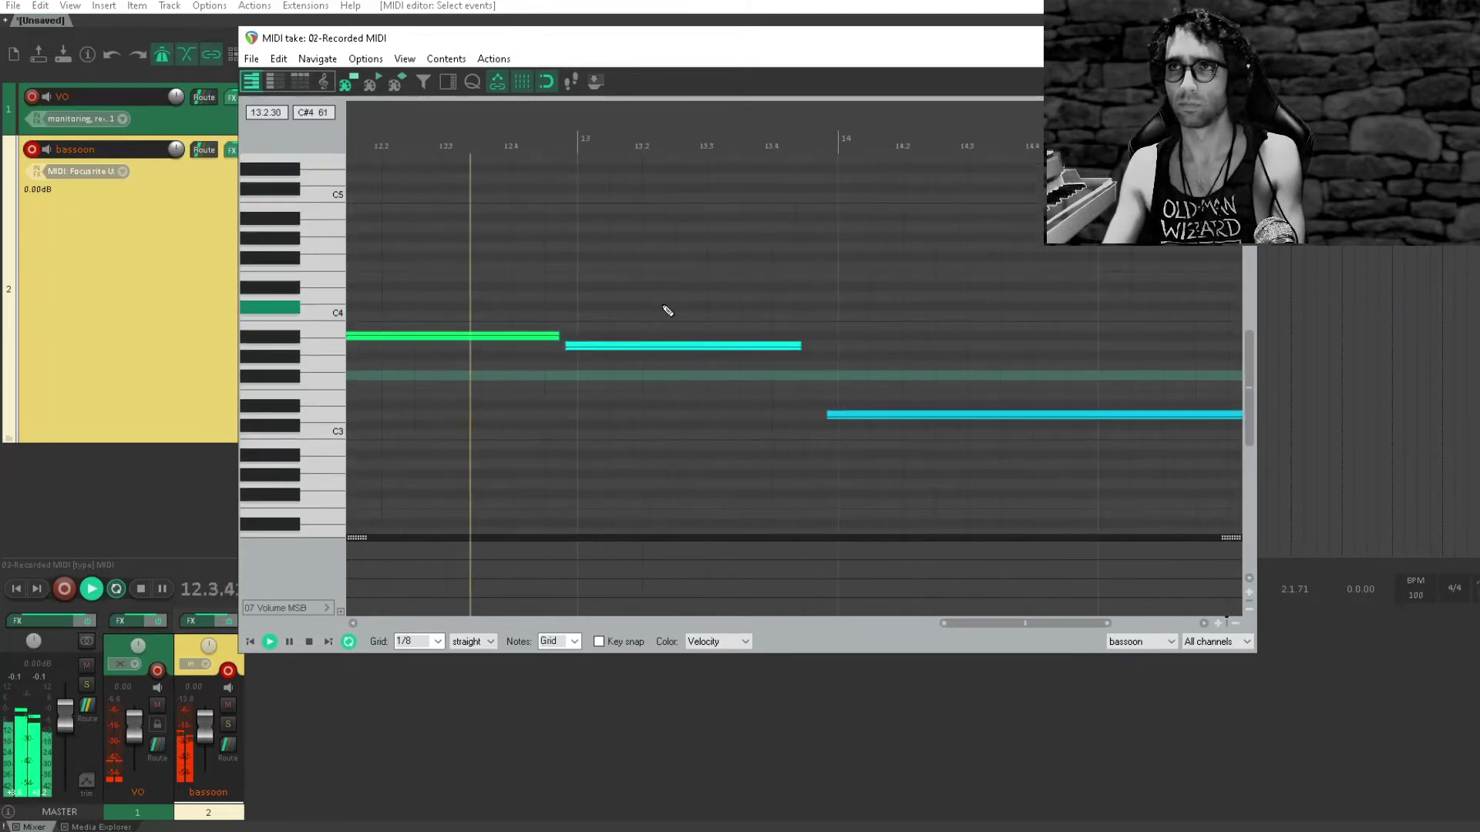
drag(947, 340, 619, 300)
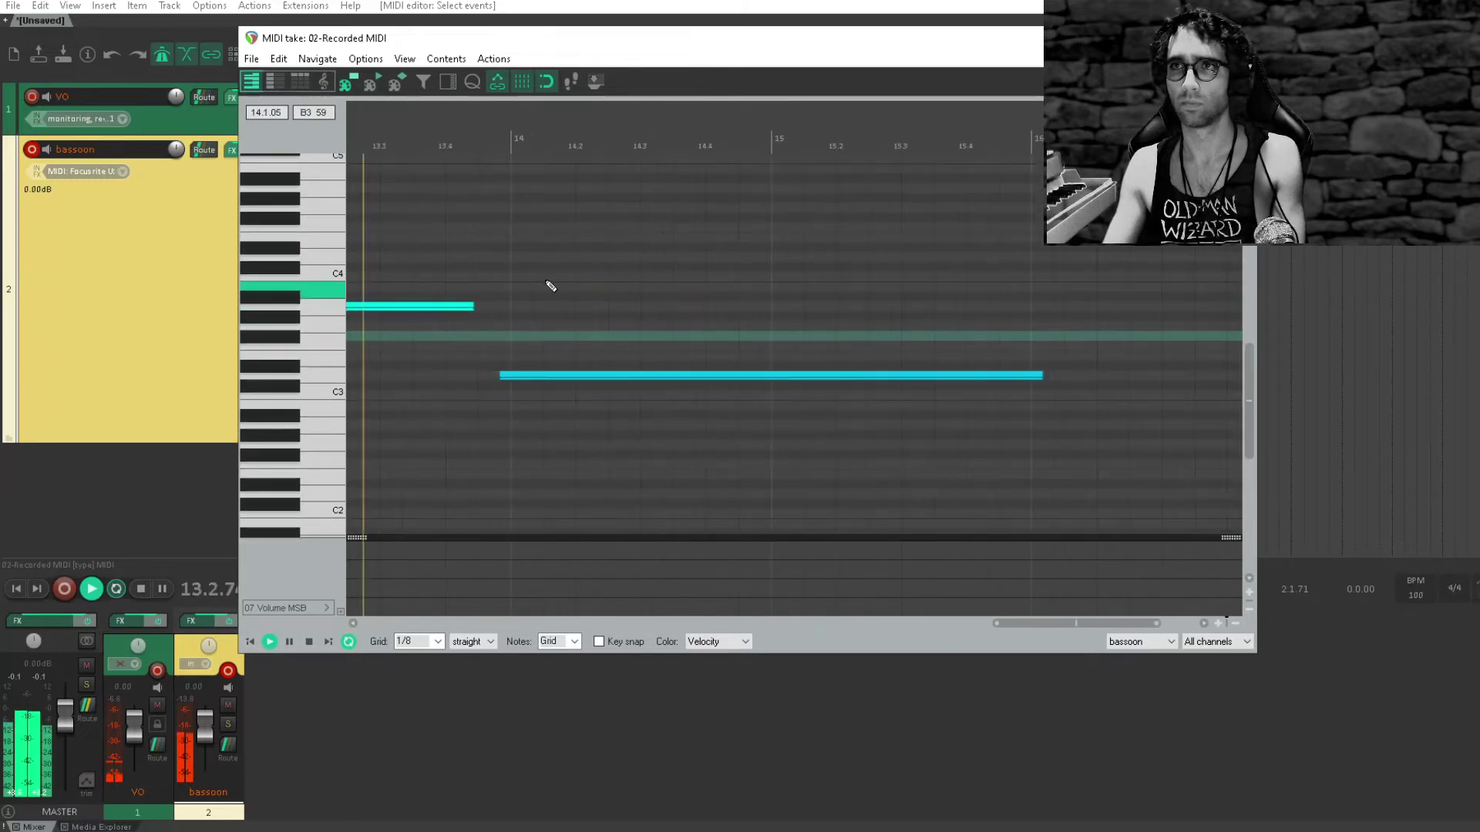
scroll(751, 283, down, 3)
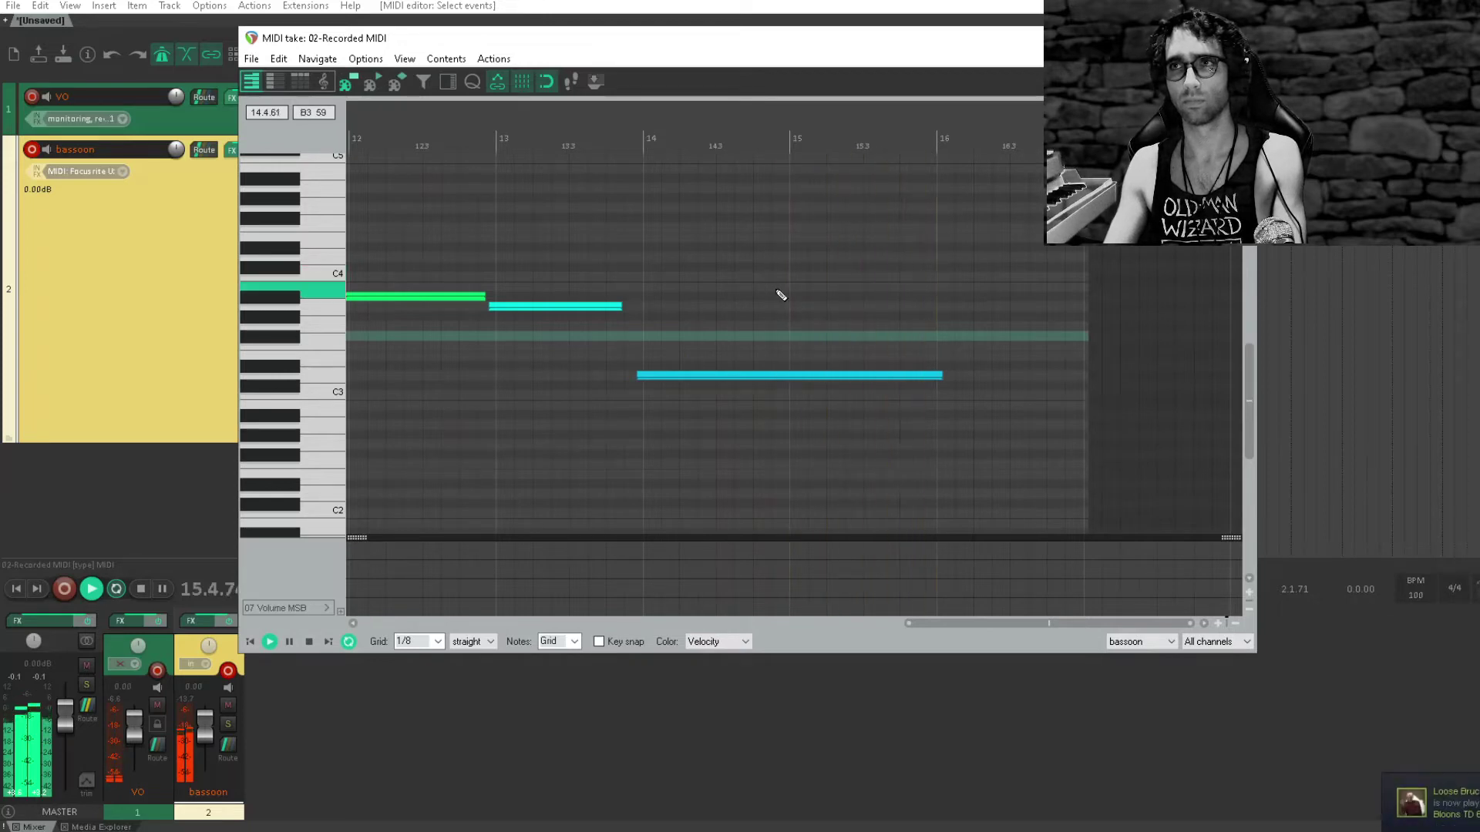
key(Escape)
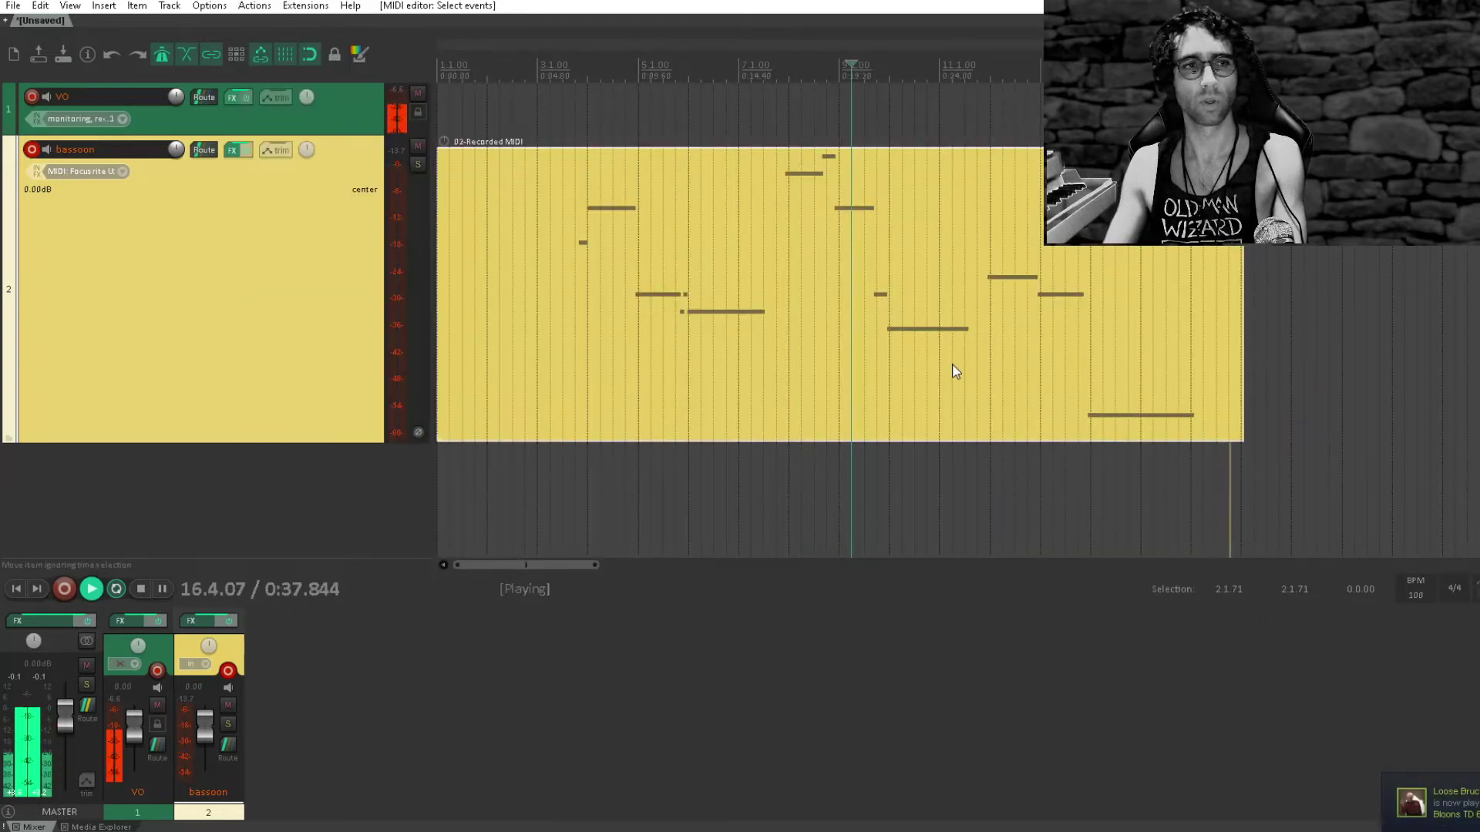
key(space)
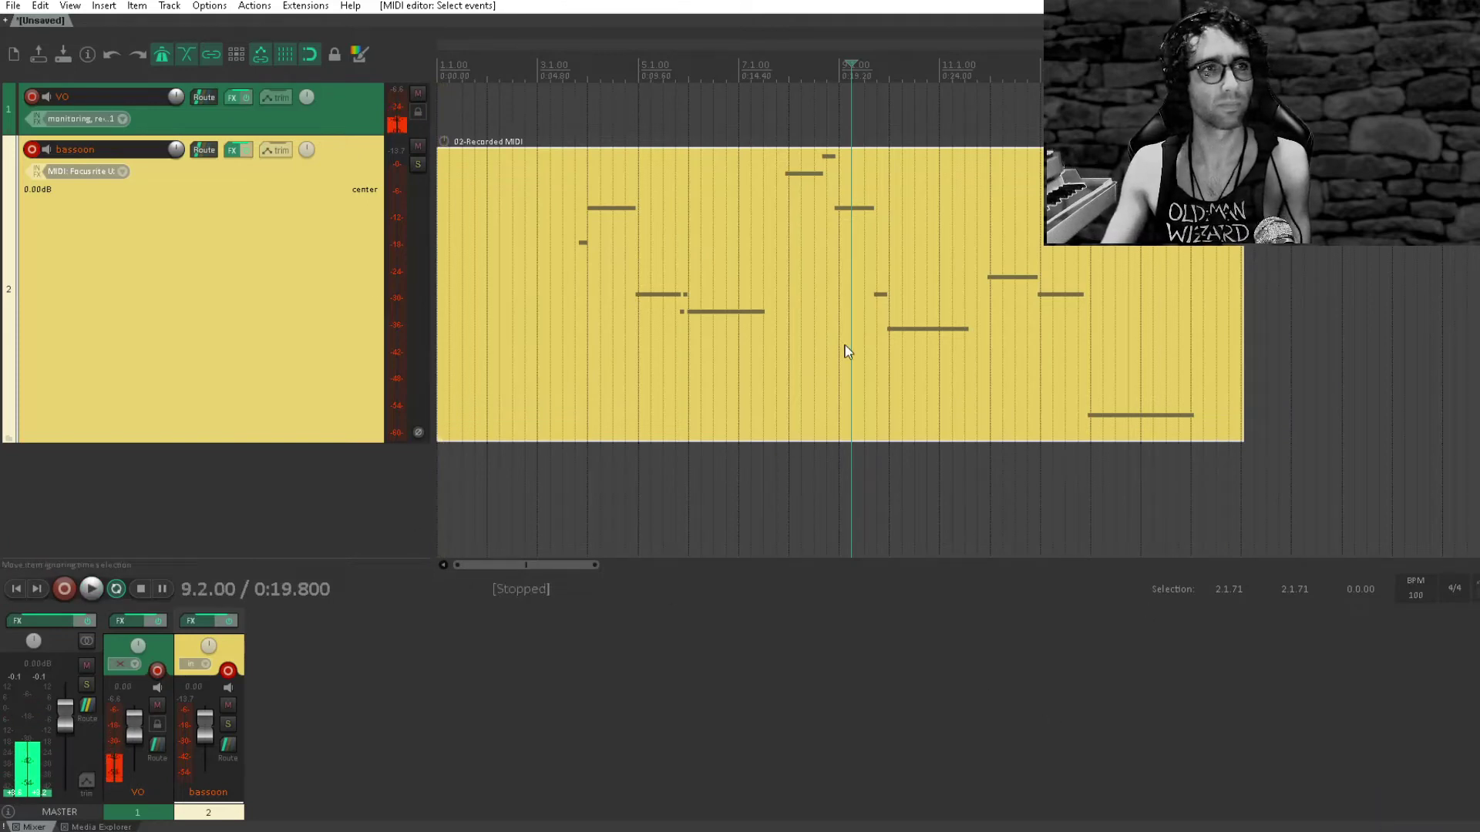
scroll(555, 363, right, 2)
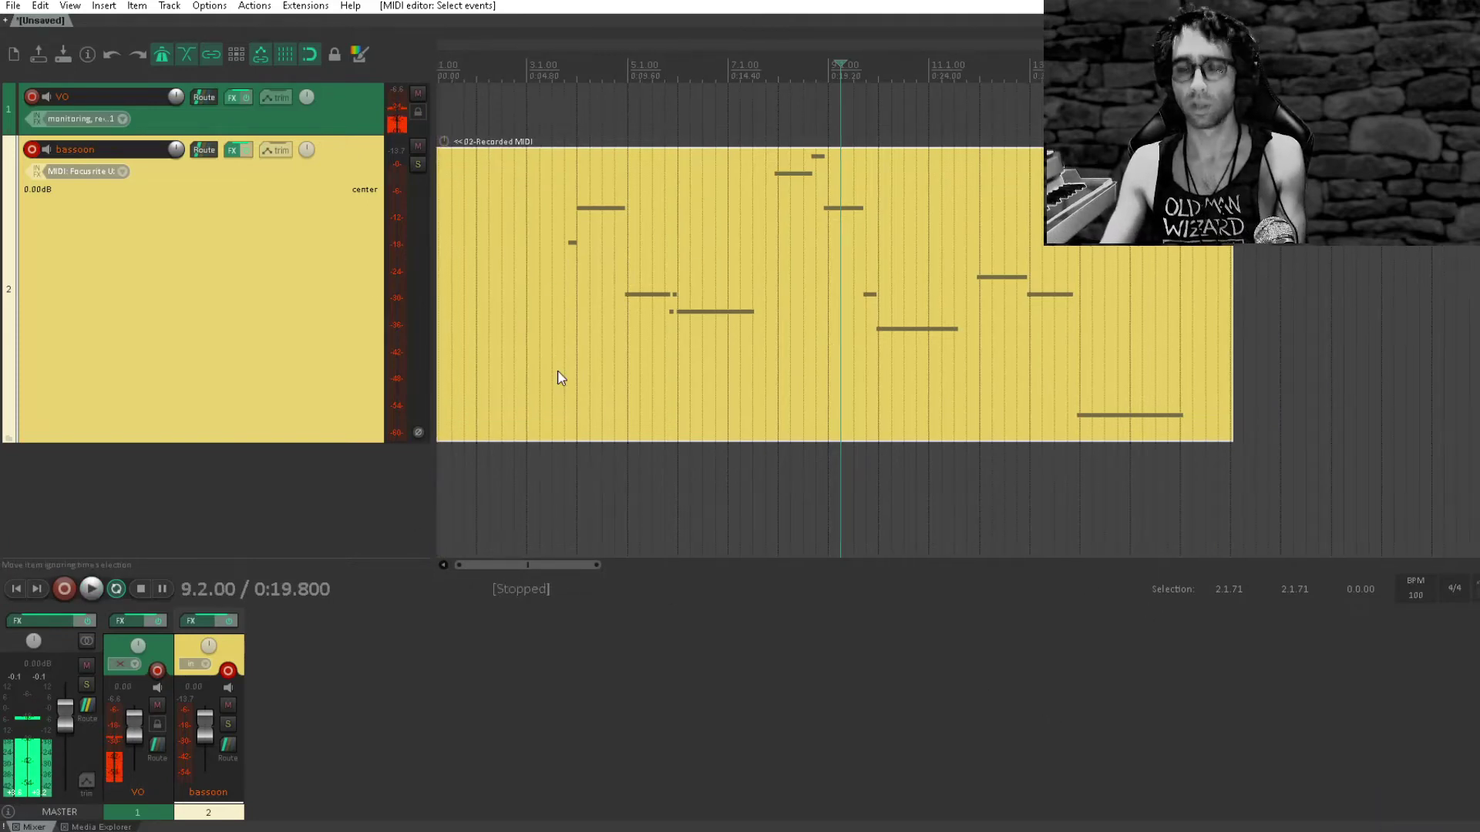
key(ctrl+s)
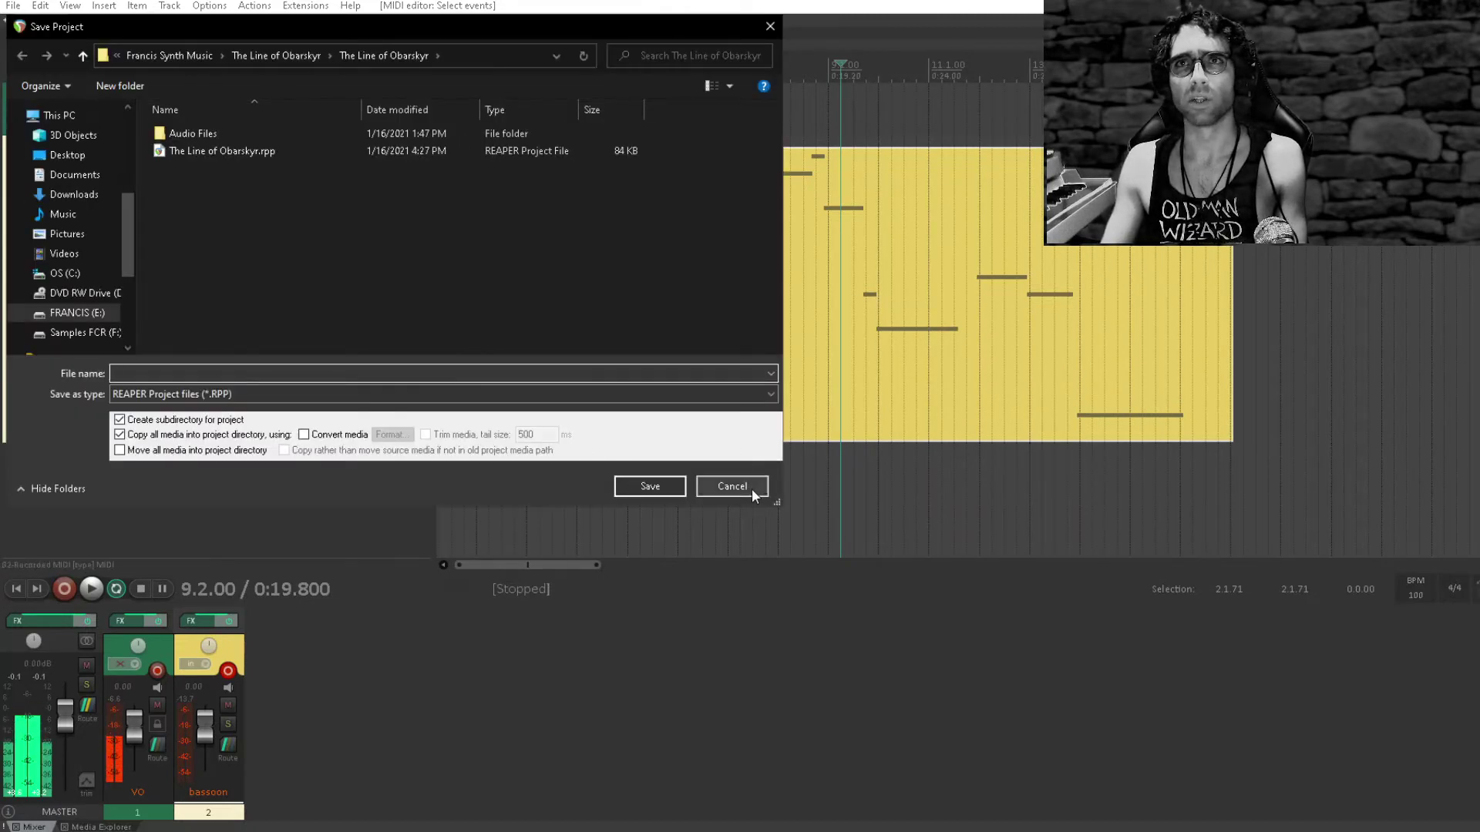
click(732, 486)
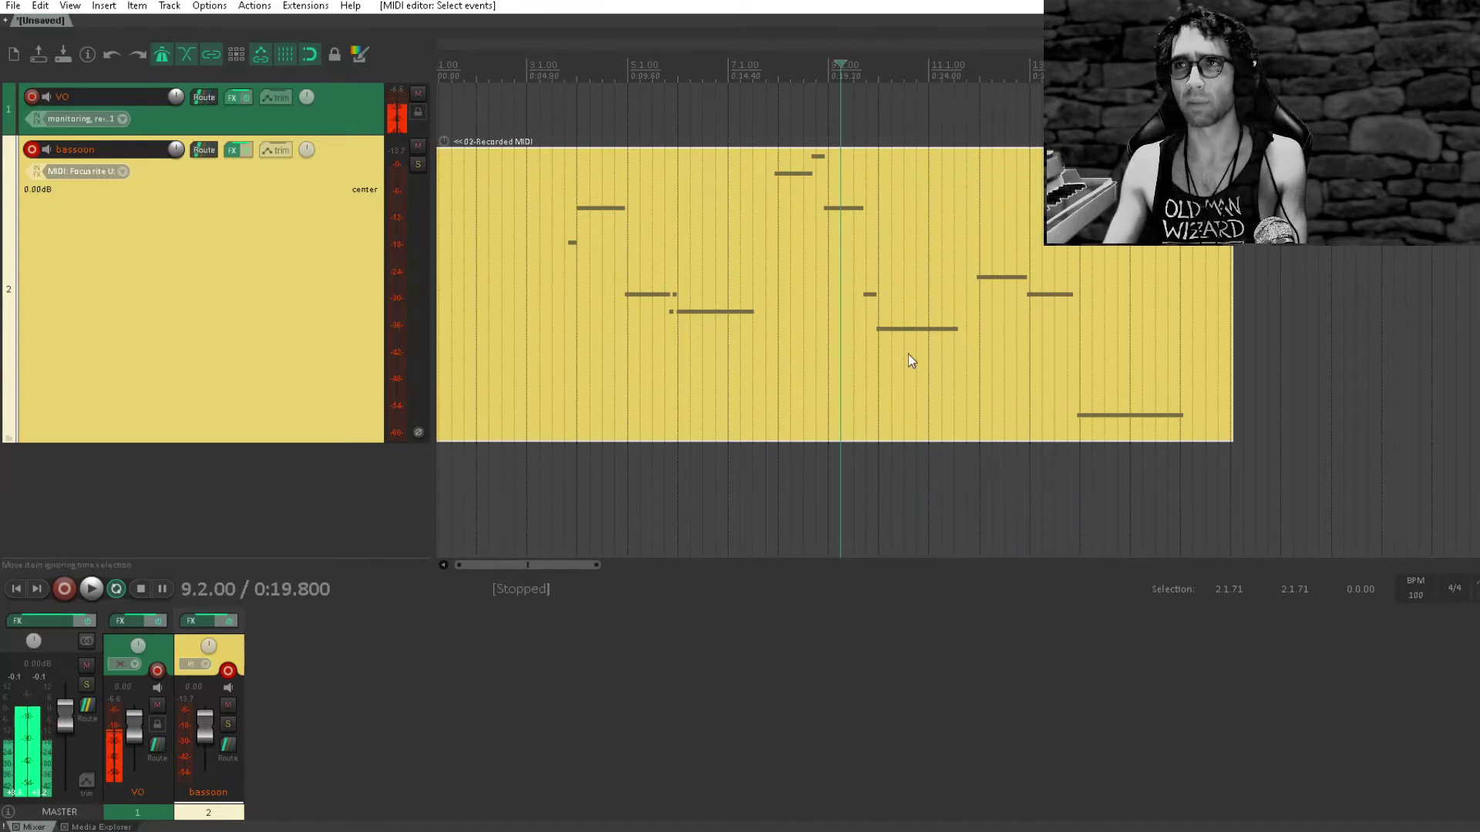
- Look over the whole bassoon part in the arrangement, reopen it in the MIDI editor and show the notes from bar 3 to bar 7
scroll(686, 344, right, 1)
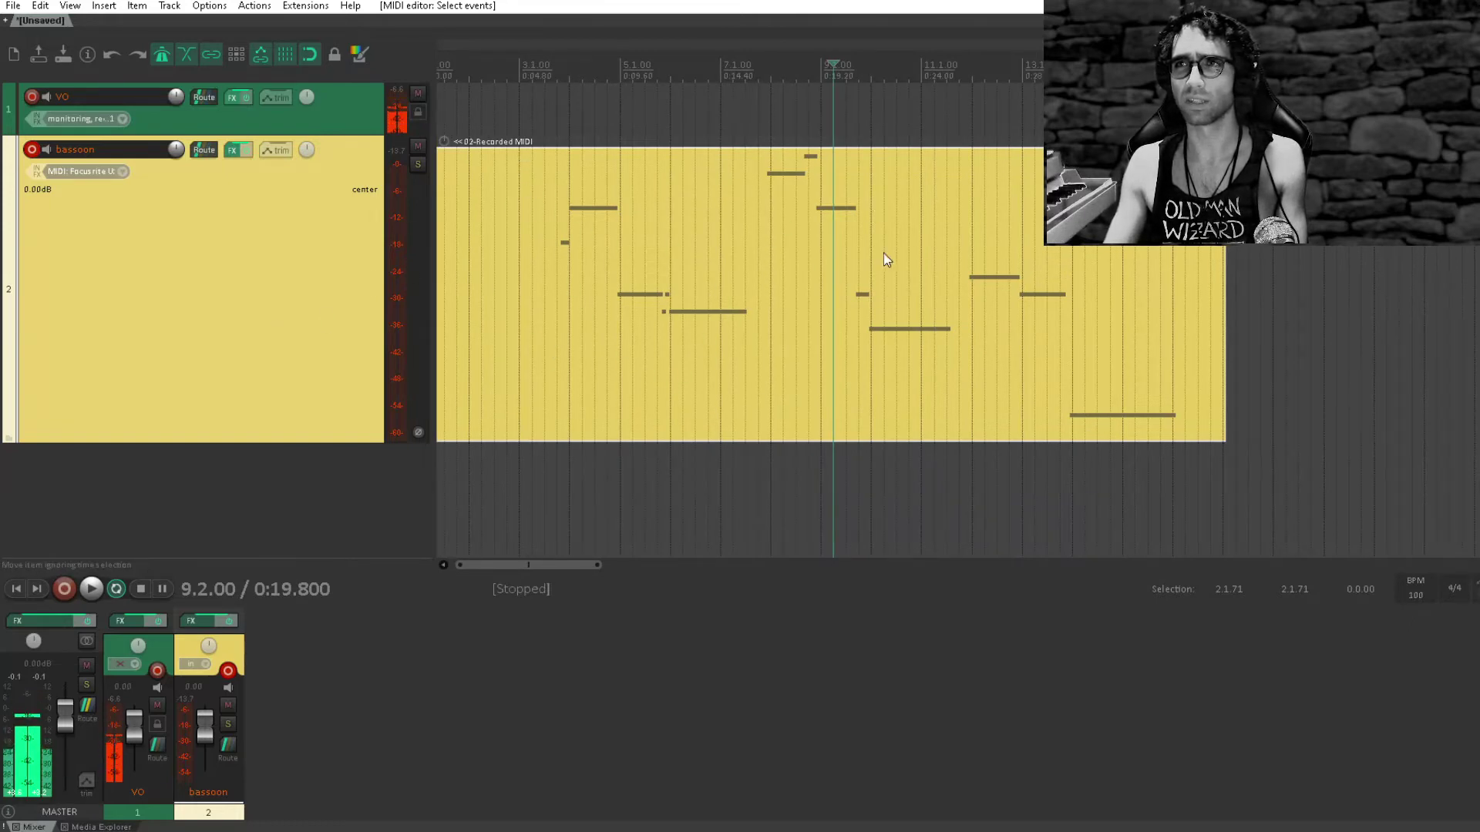
scroll(1023, 367, up, 2)
drag(829, 294, 1054, 253)
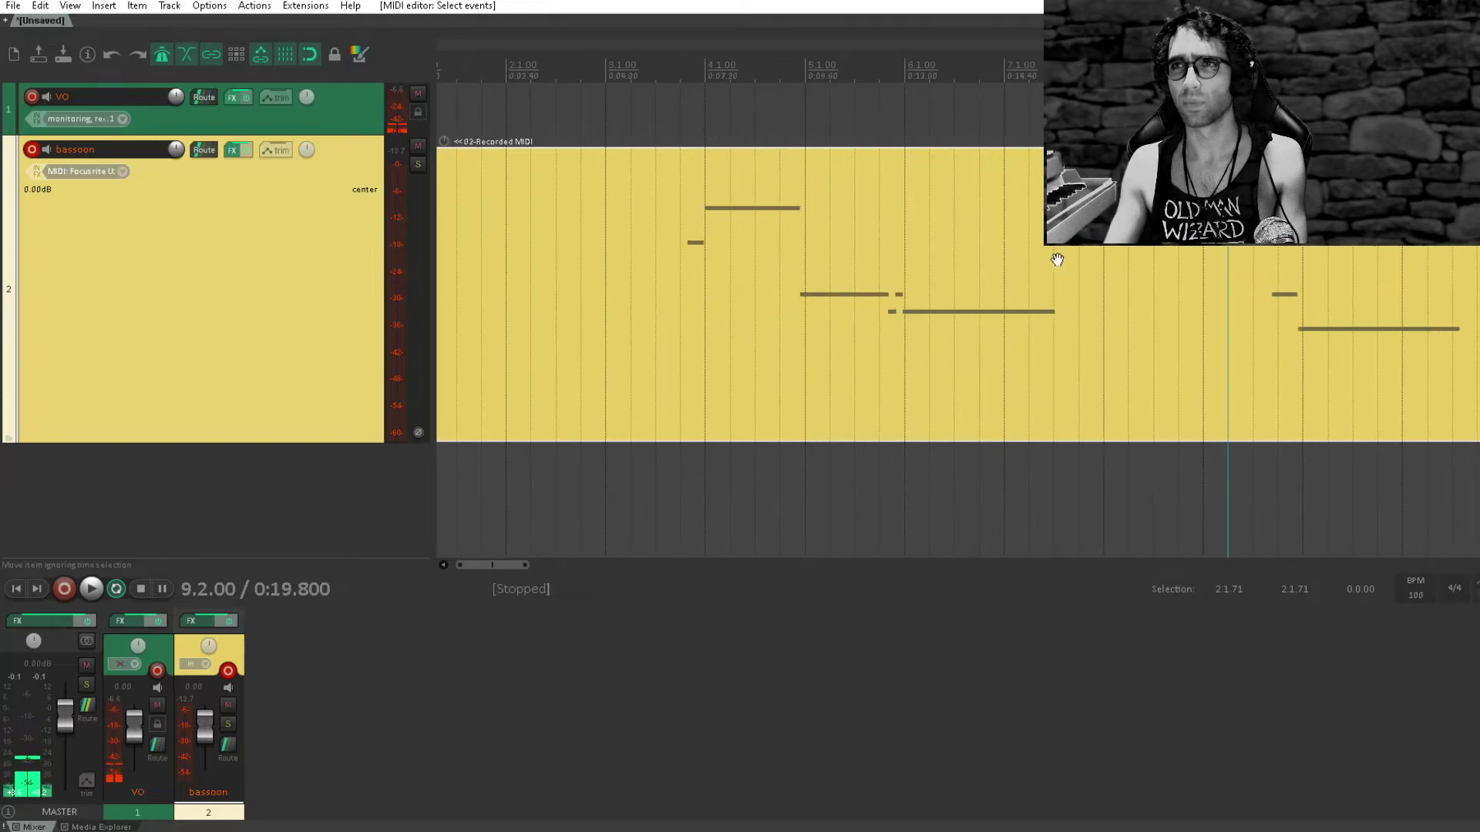
scroll(949, 257, down, 1)
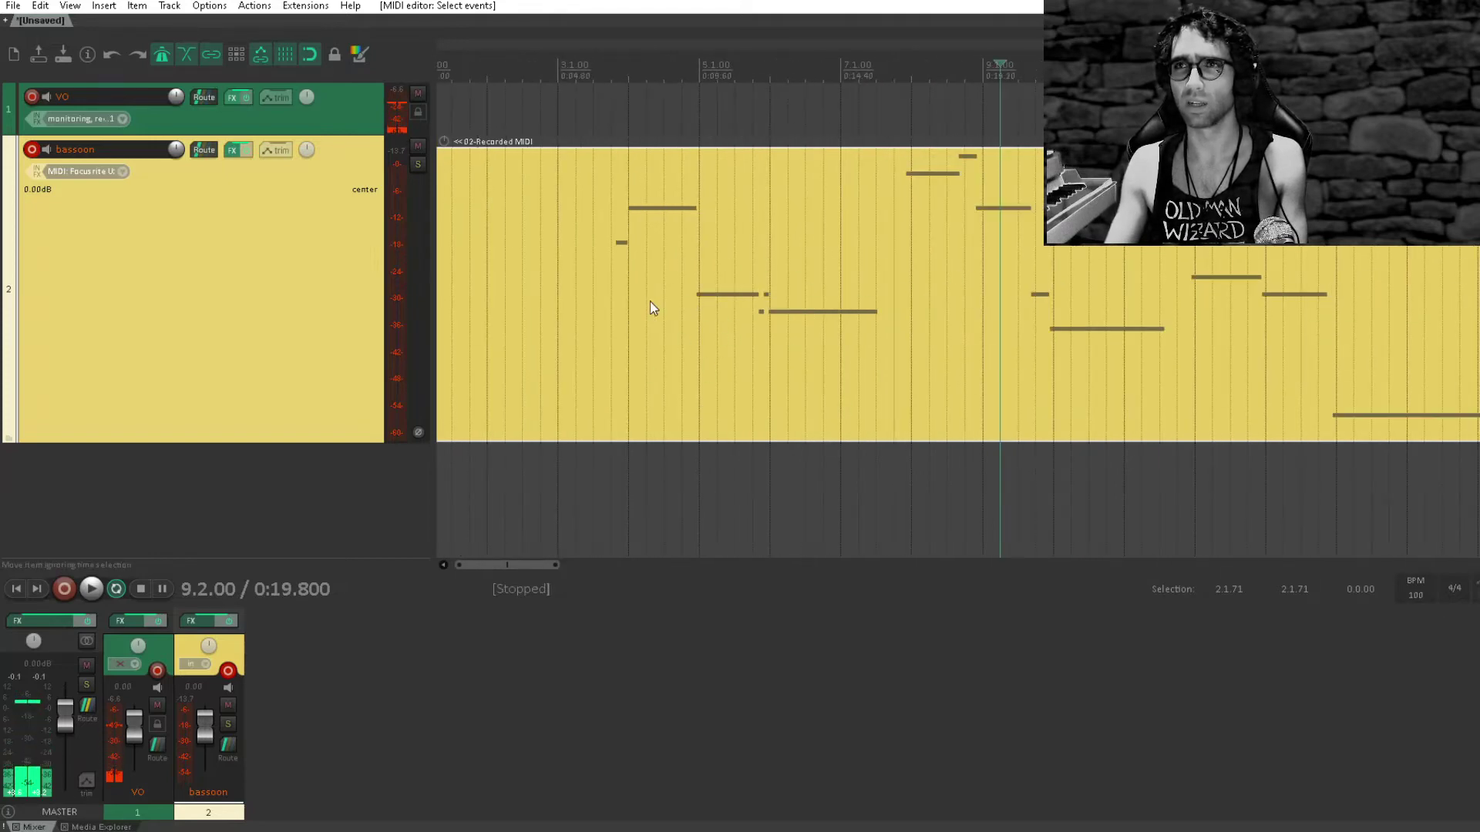
scroll(603, 345, down, 2)
scroll(603, 345, up, 1)
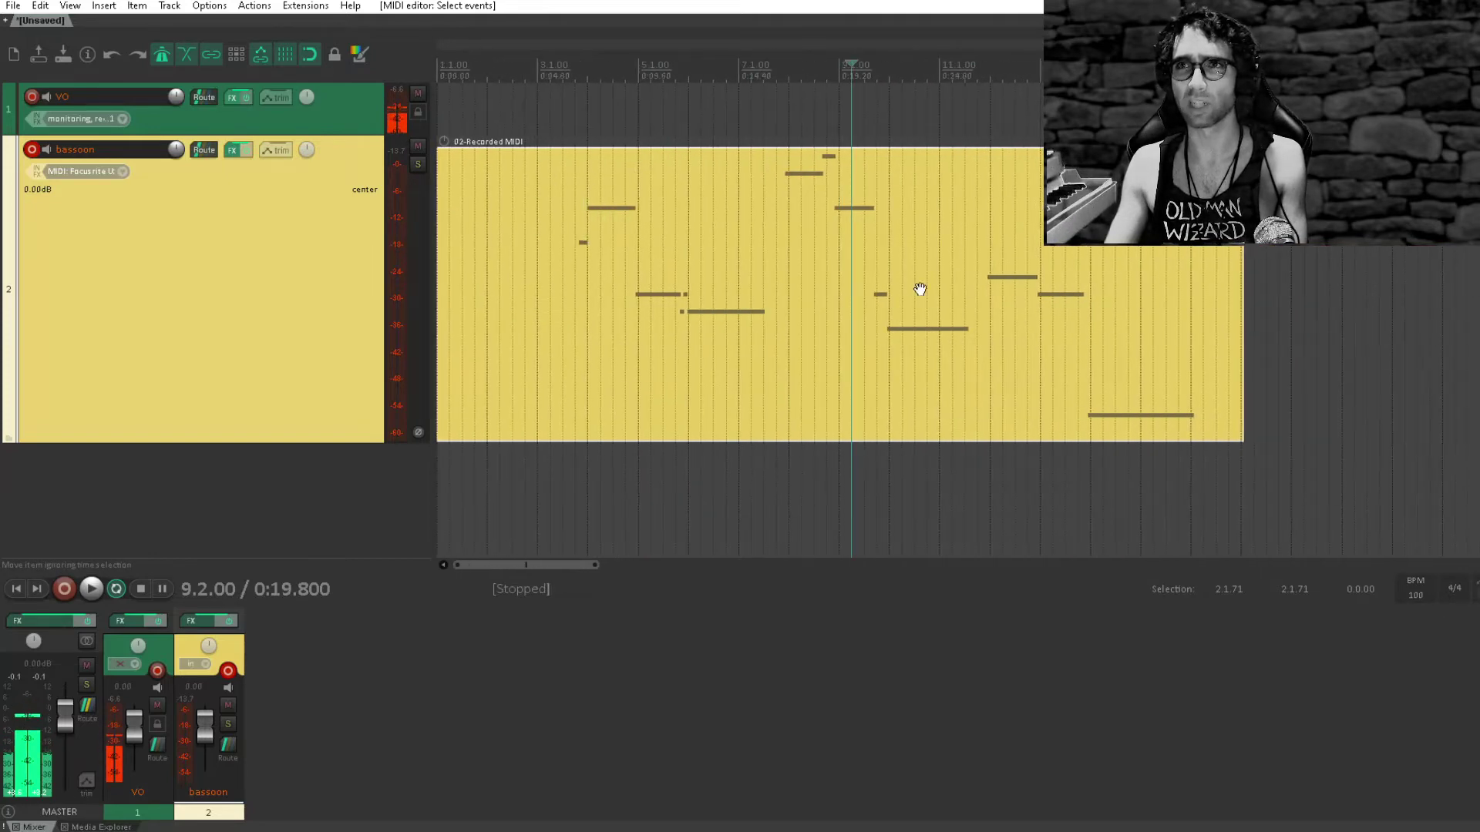
double_click(655, 256)
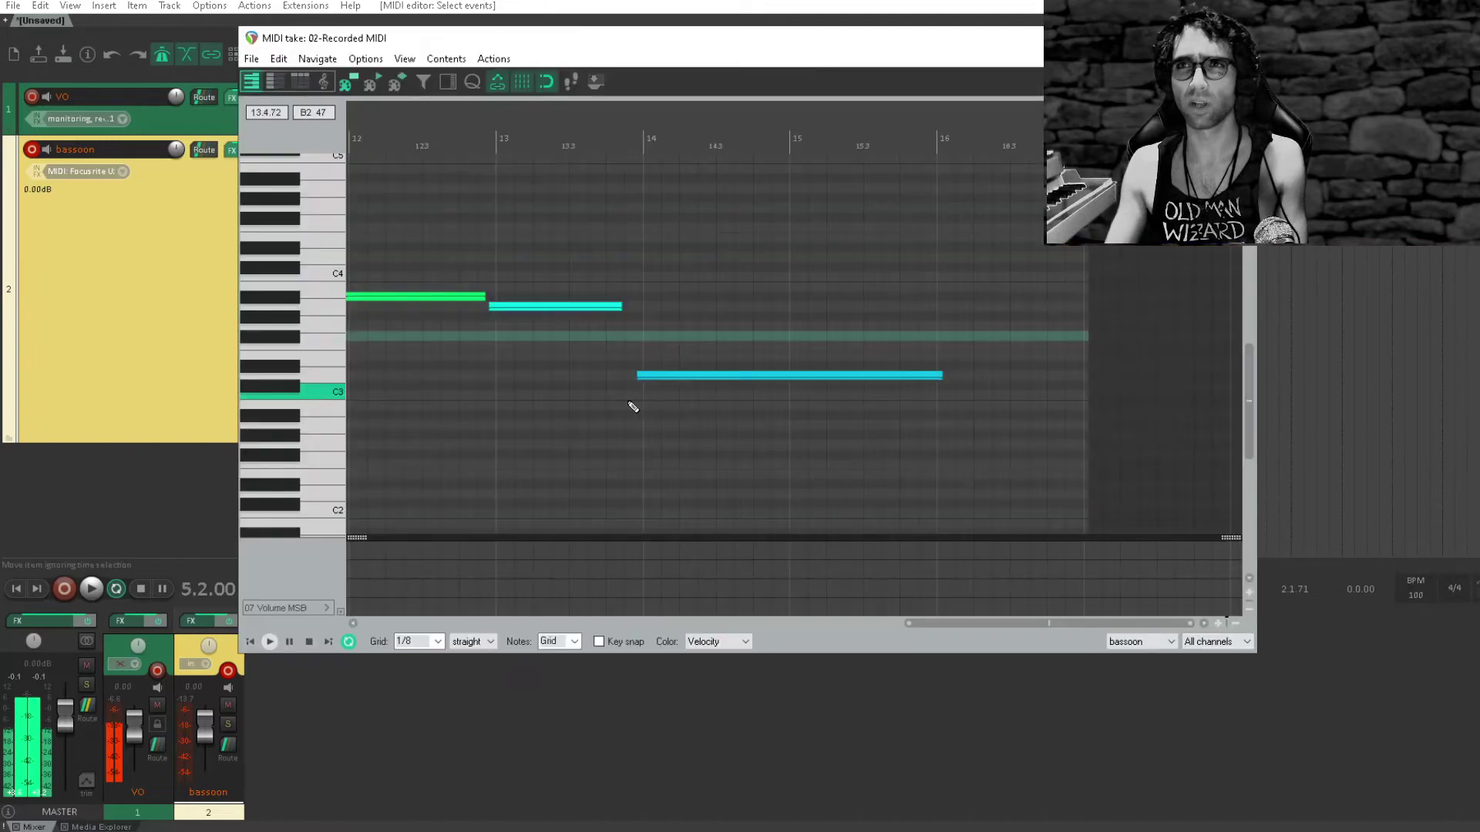
drag(626, 403, 871, 408)
scroll(817, 431, down, 2)
drag(612, 463, 1172, 536)
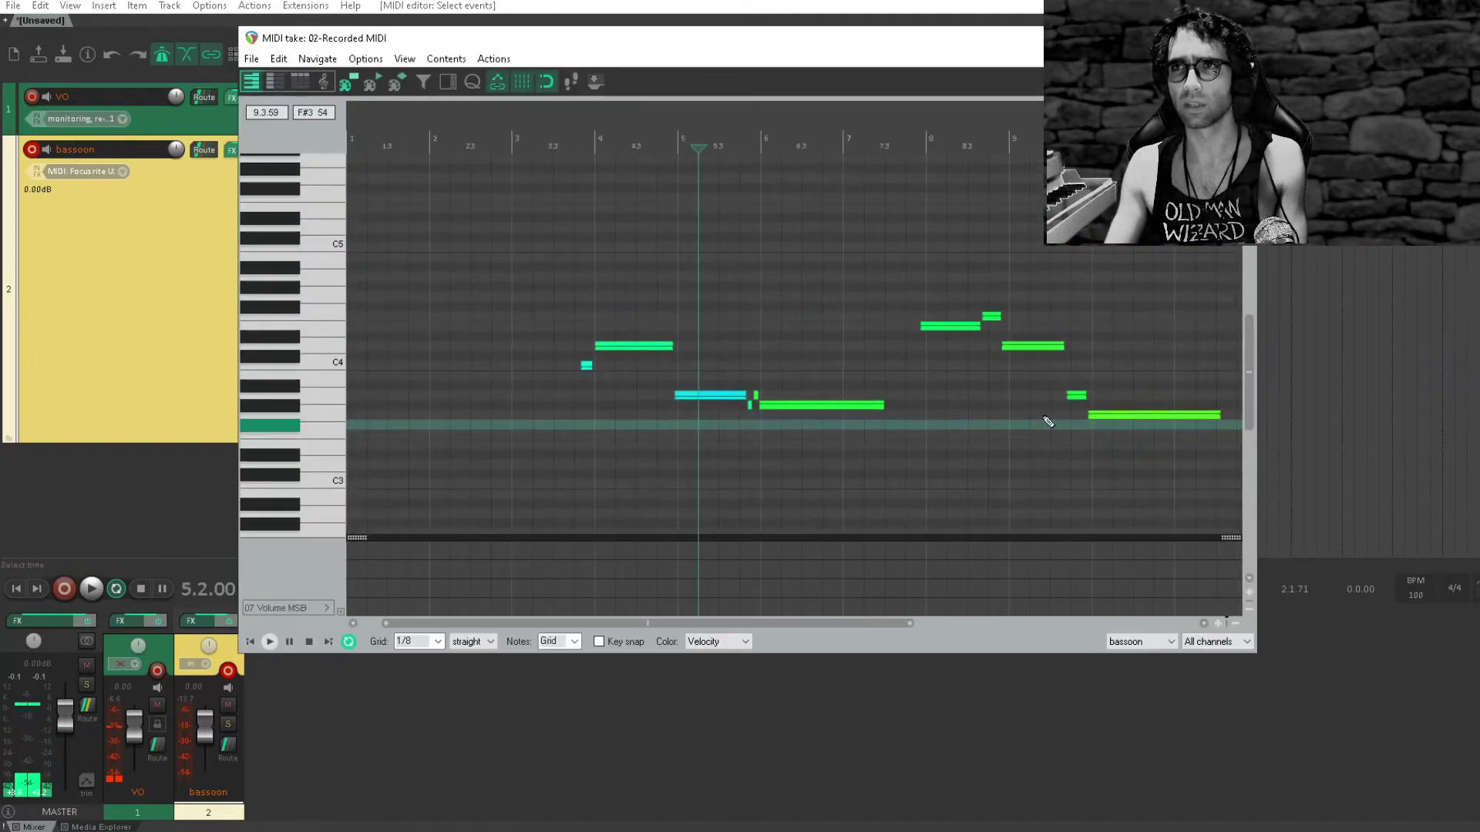
scroll(751, 339, up, 3)
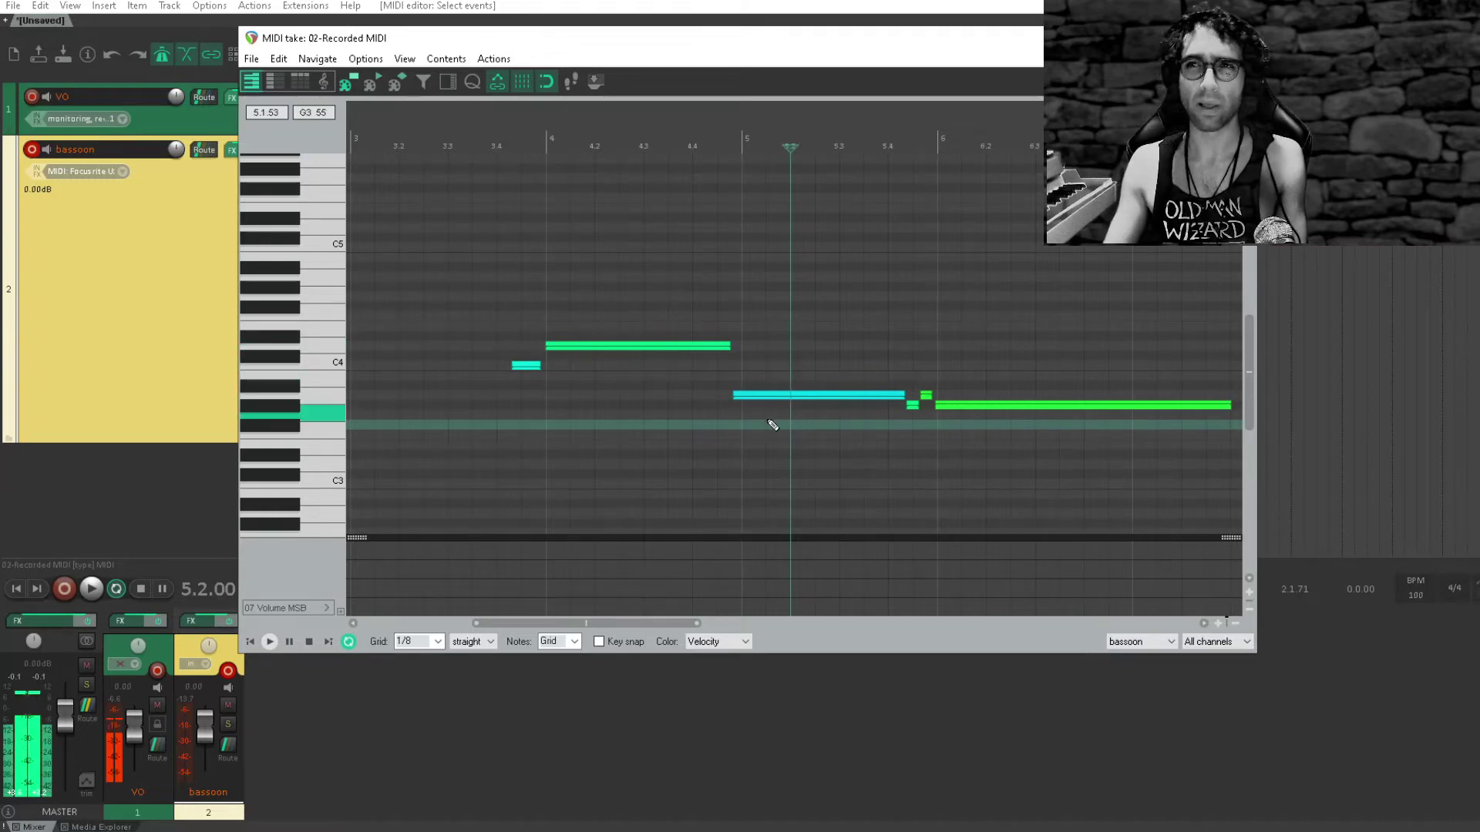
- Examine the bassoon notes from bar 4 to bar 13 in the MIDI editor and close the editor
click(591, 347)
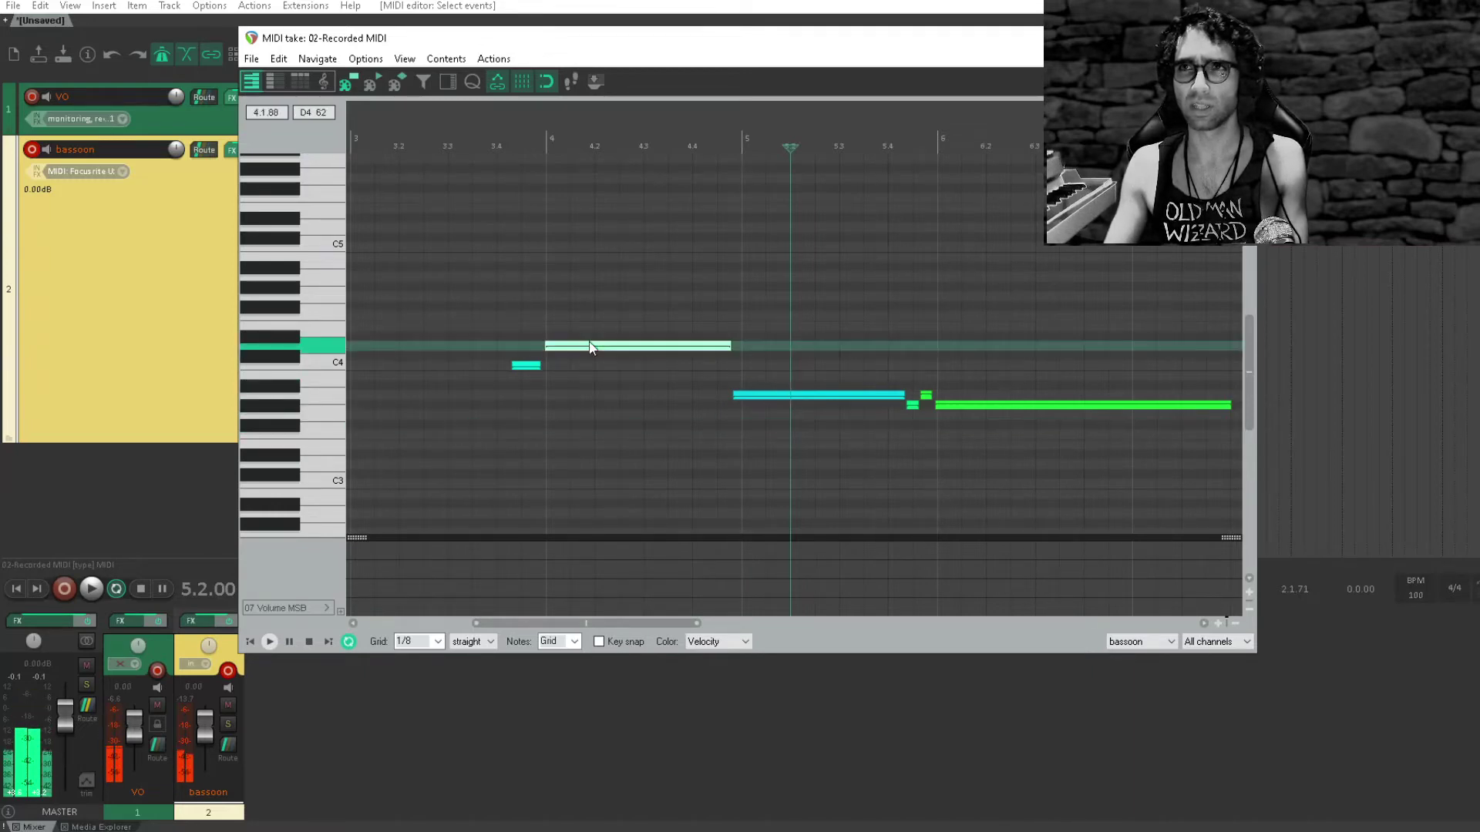
click(788, 395)
scroll(687, 317, right, 3)
scroll(687, 317, down, 2)
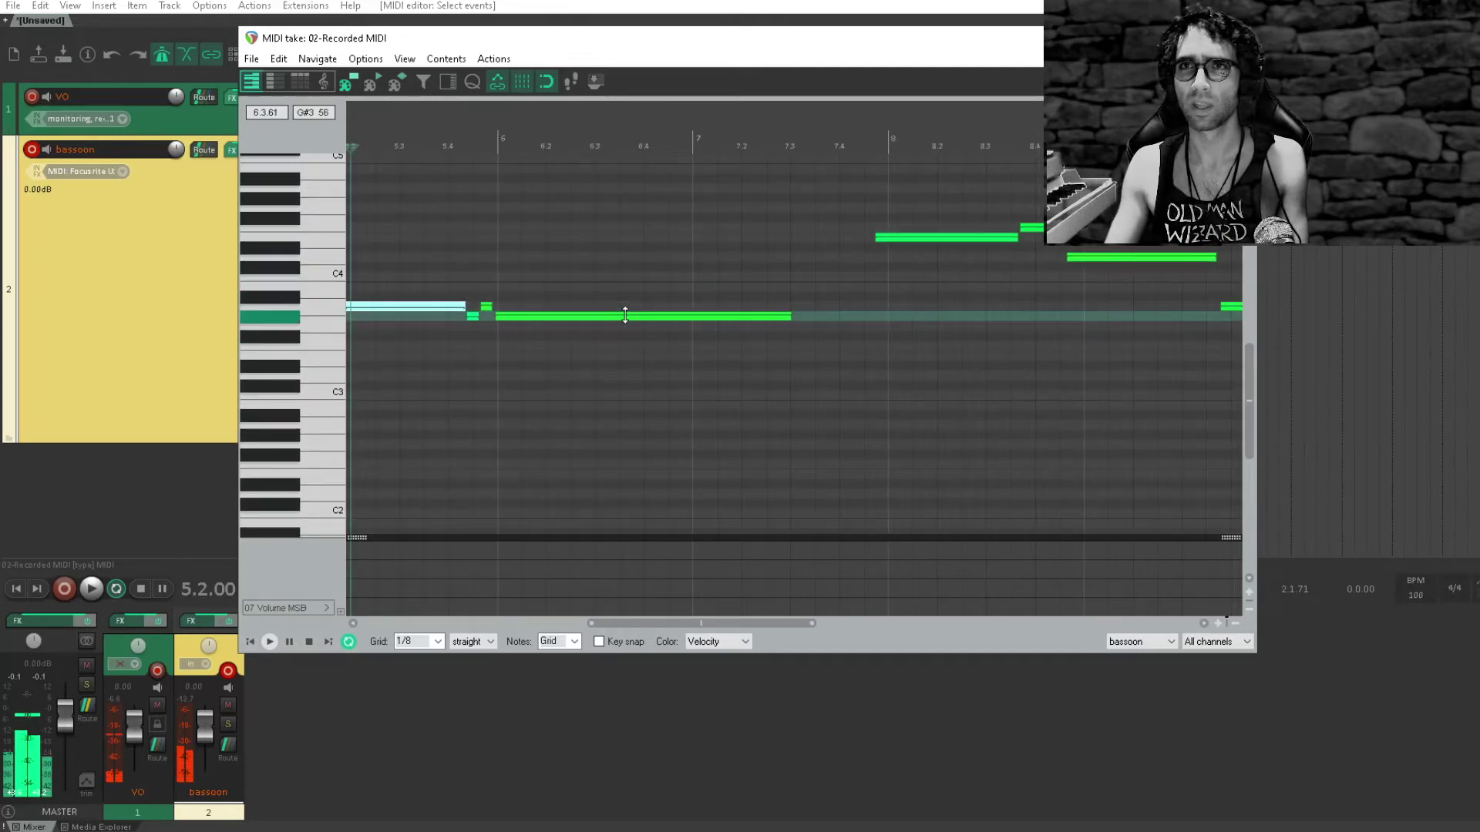
drag(952, 304, 582, 361)
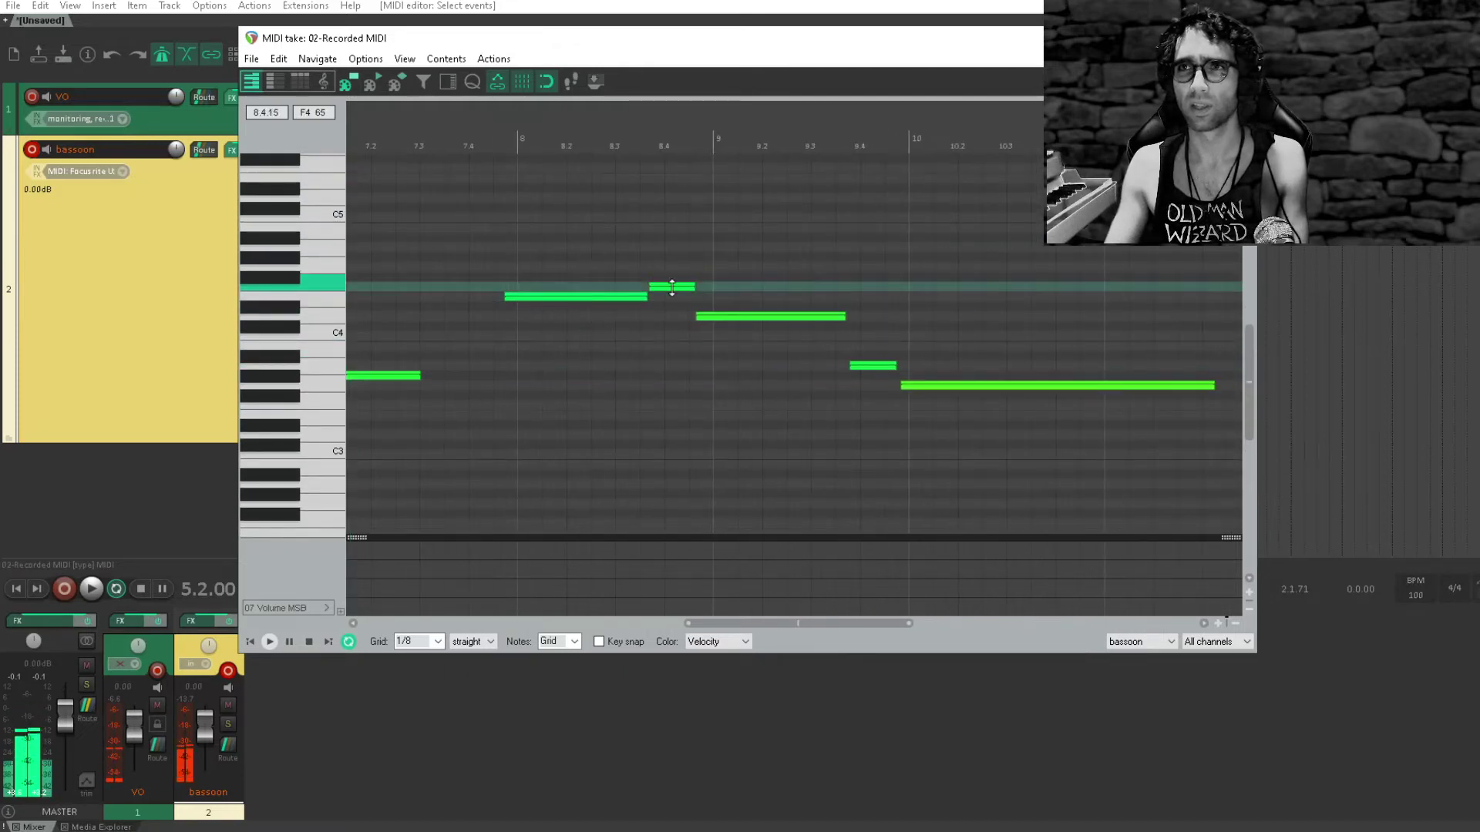
click(718, 316)
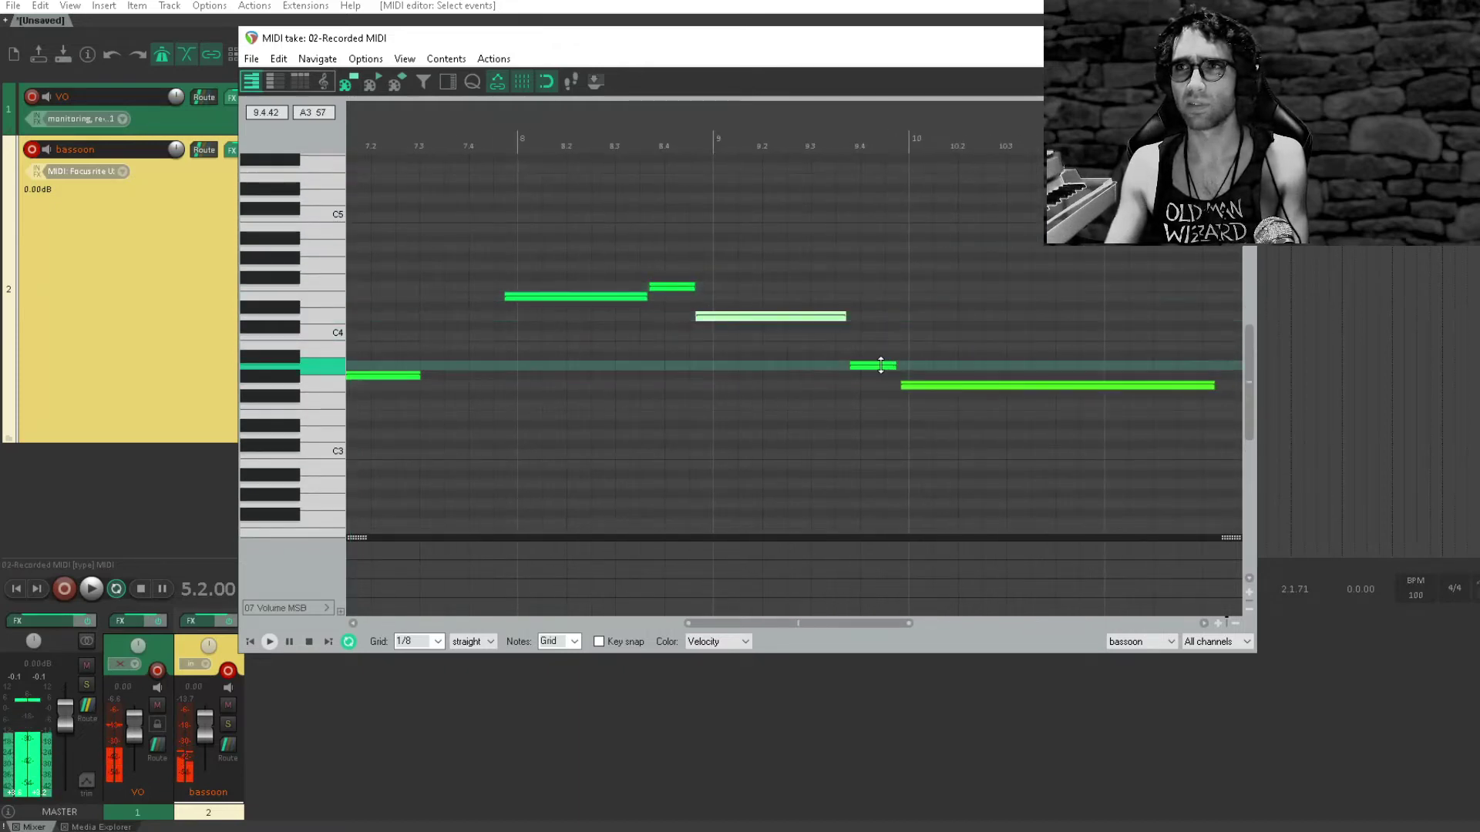
scroll(859, 340, right, 6)
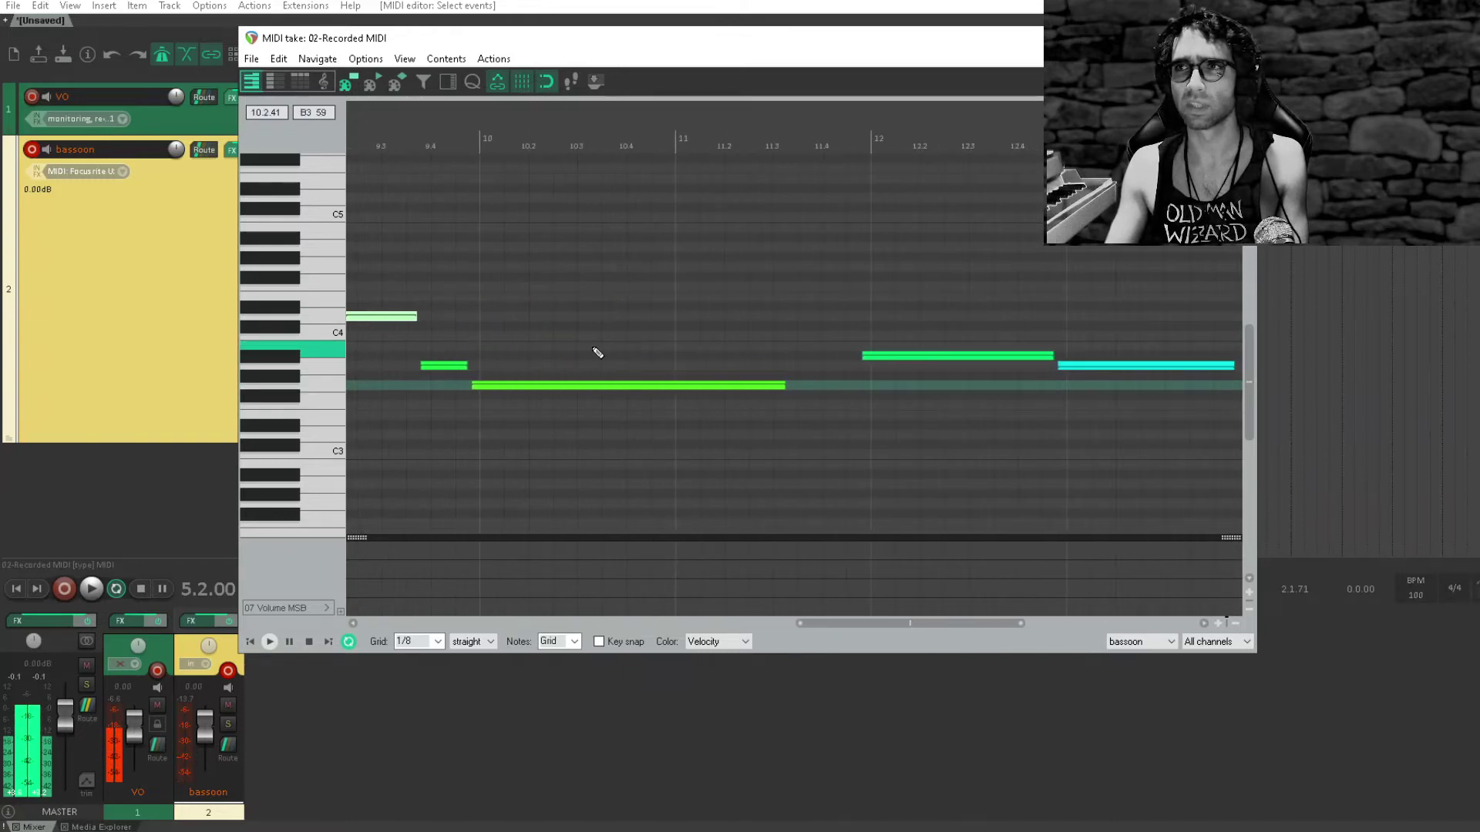
click(805, 366)
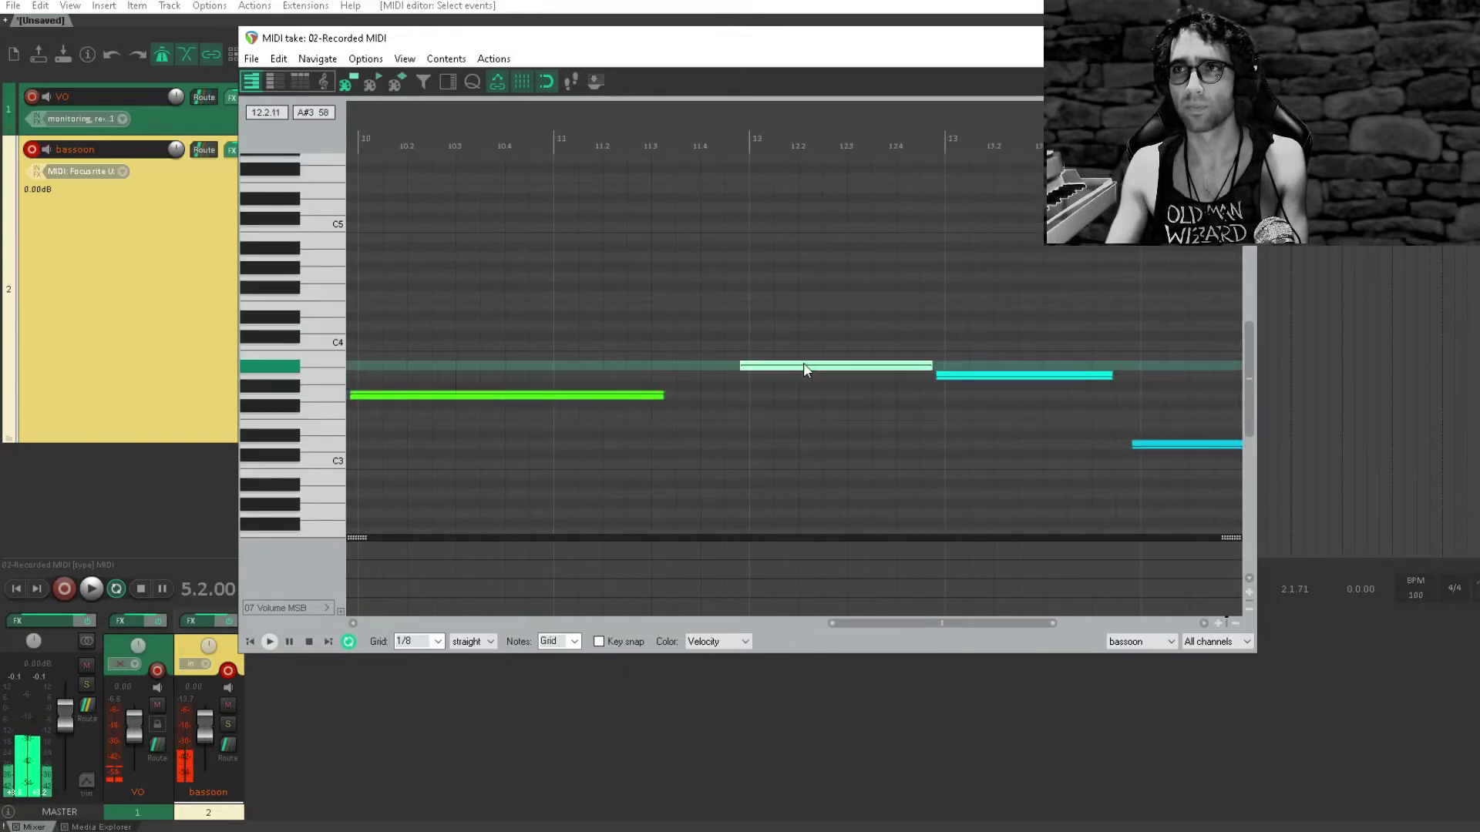
click(98, 239)
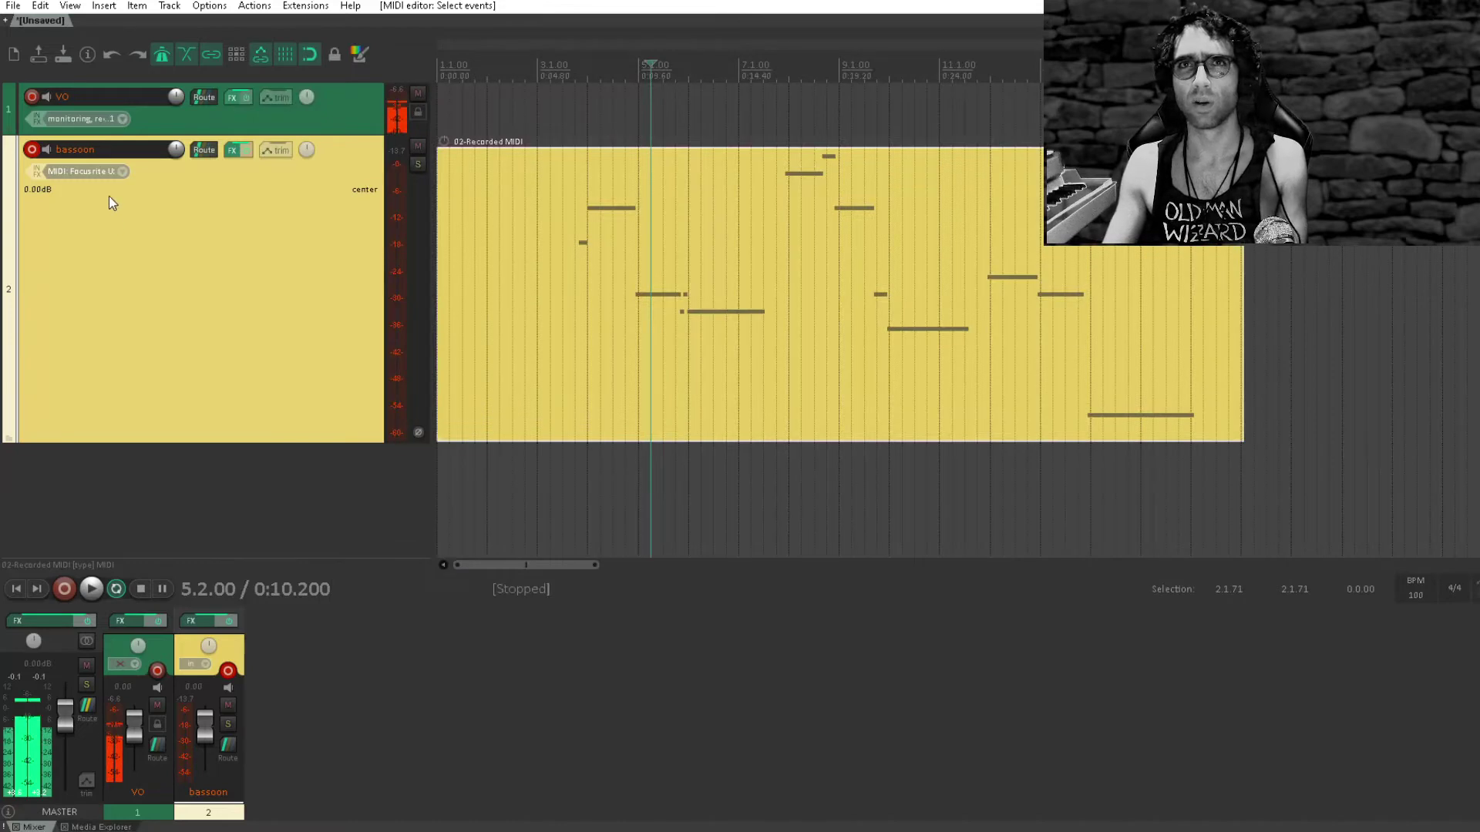
- Disarm the bassoon track and reduce its height, and add a new track below it
click(31, 149)
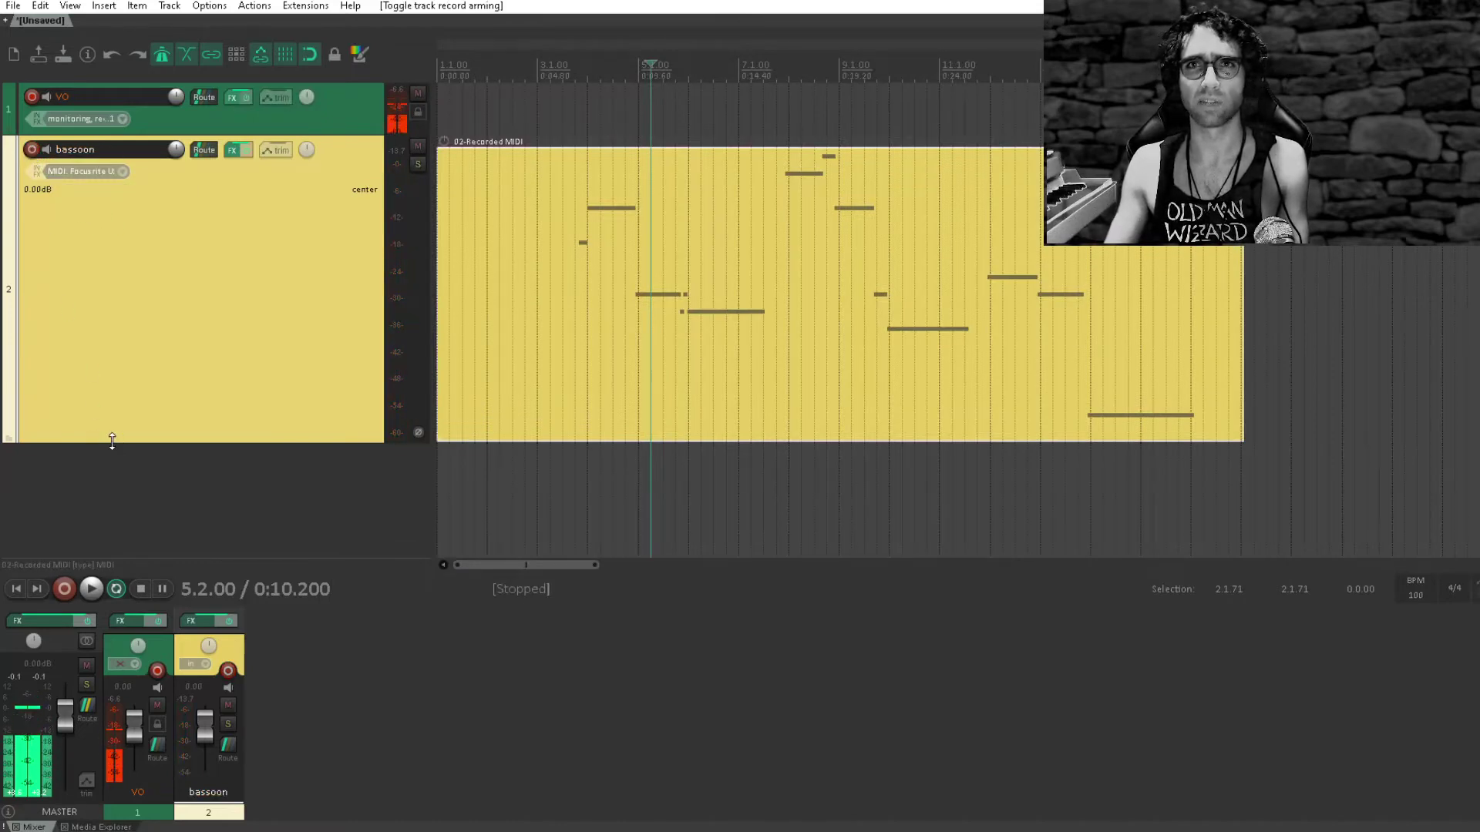
drag(111, 441, 178, 251)
double_click(159, 367)
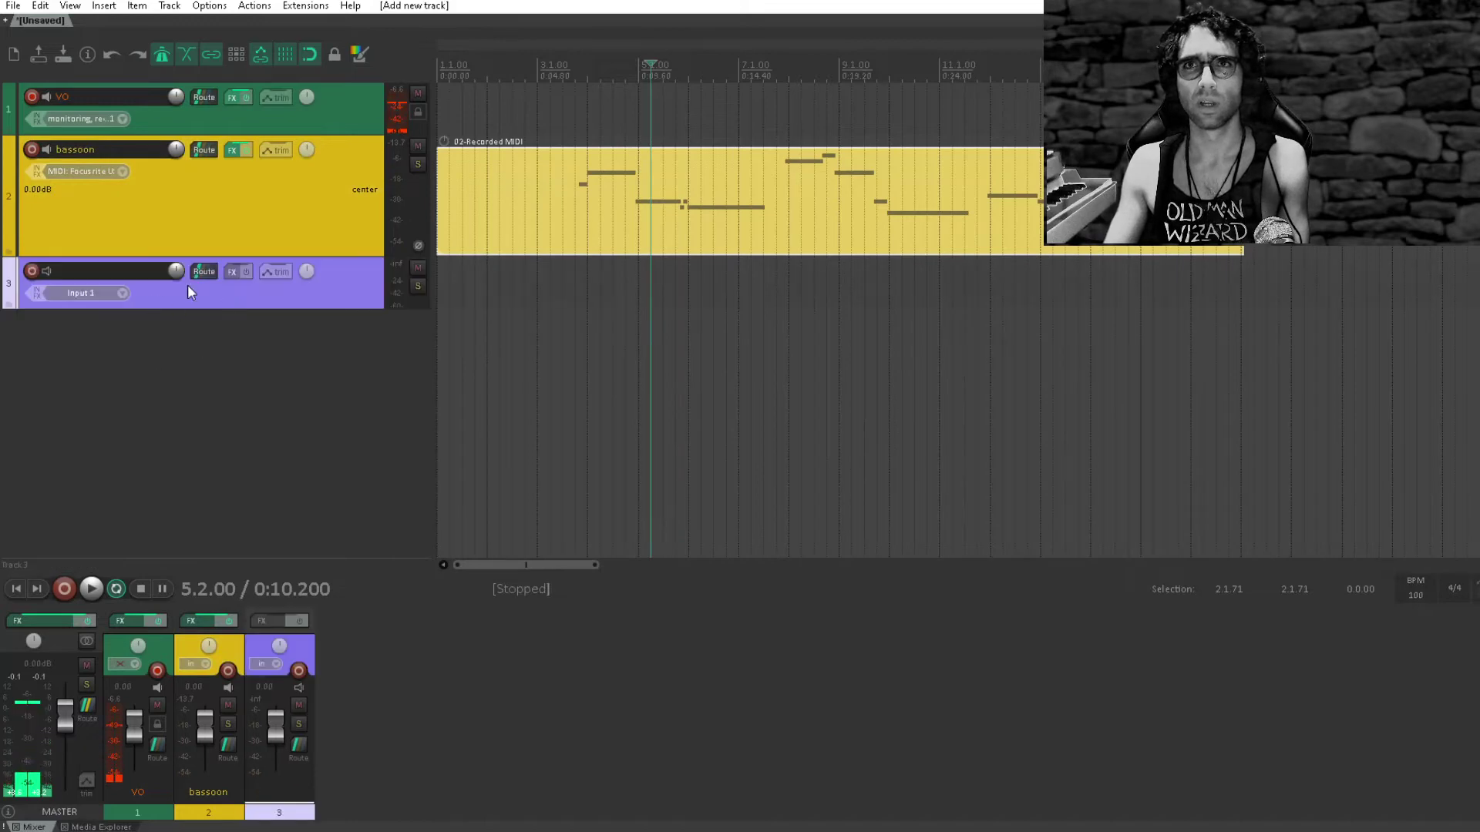
- Load the Xpand!2 virtual instrument on track 3 and close its FX window
click(230, 272)
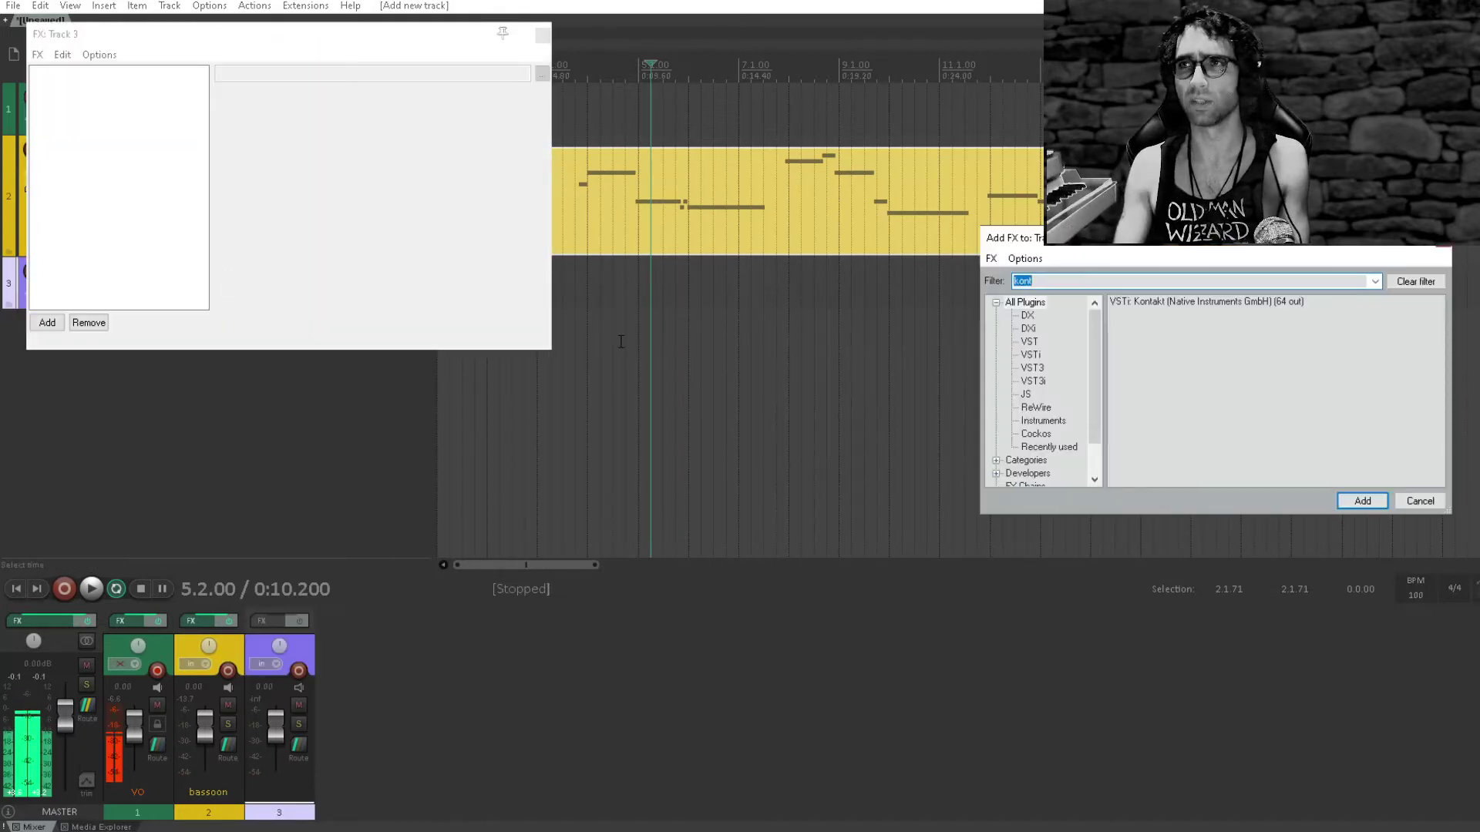
text(xpan)
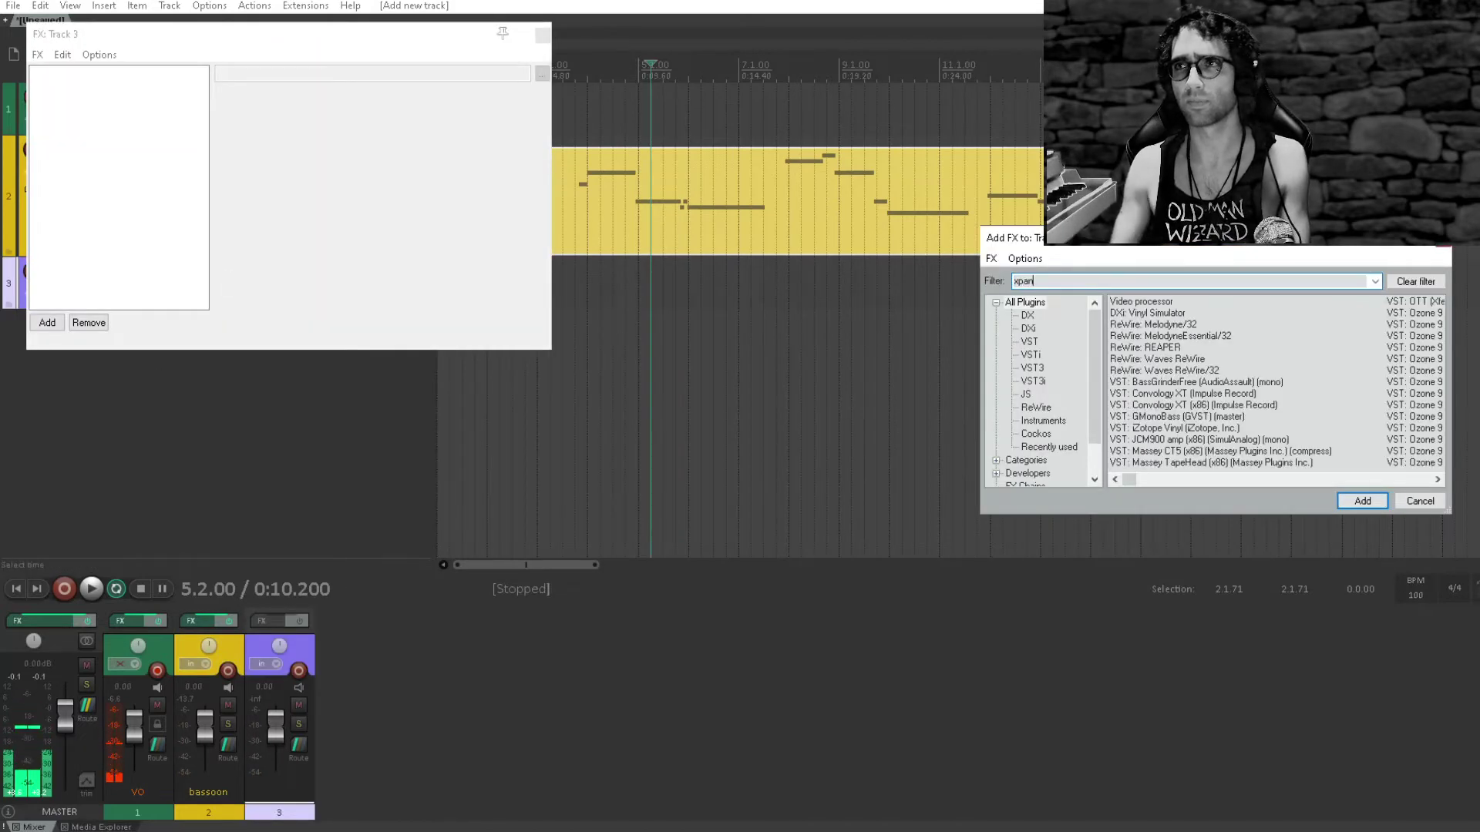
key(Return)
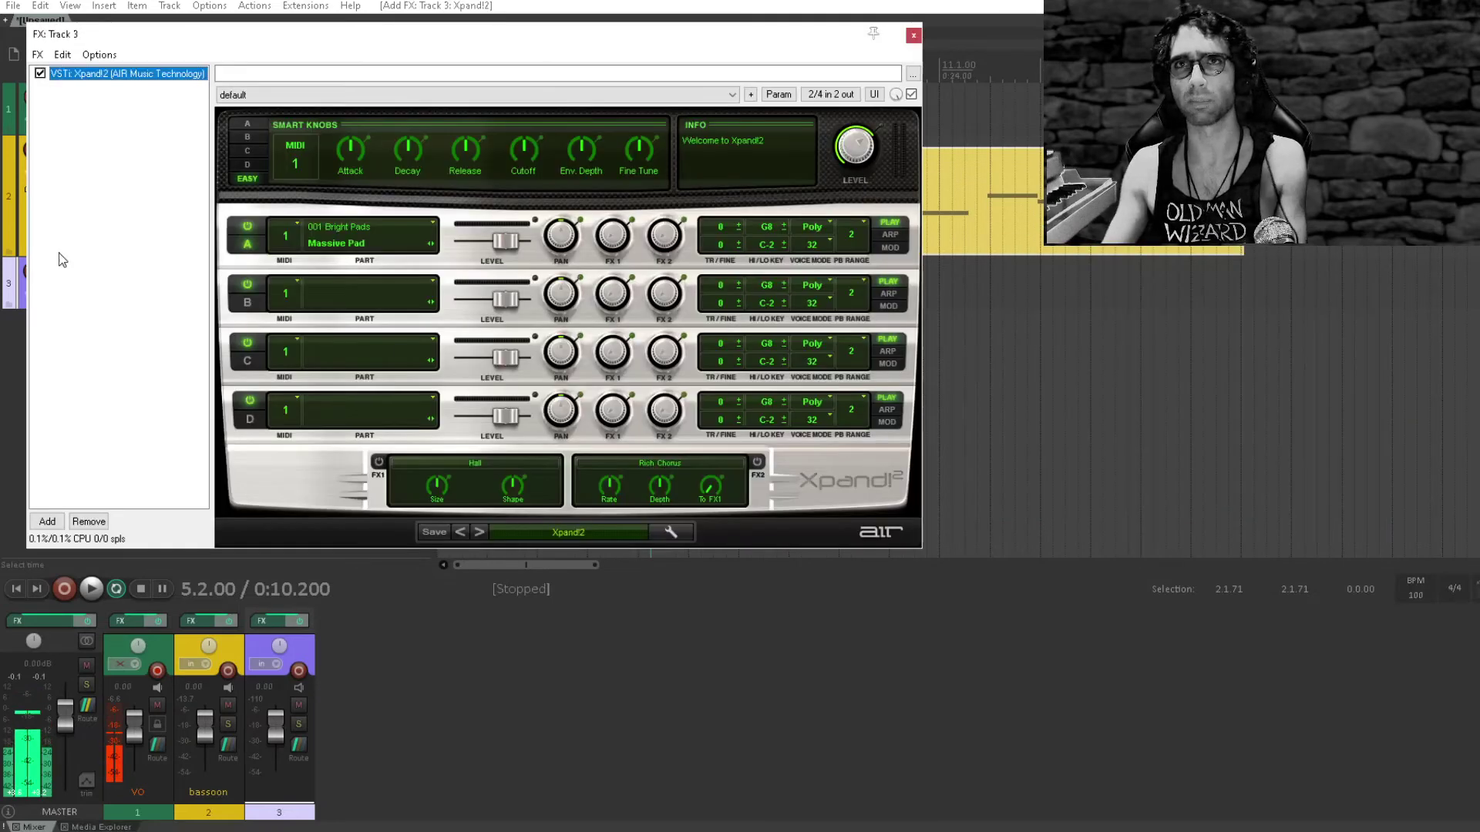
key(Escape)
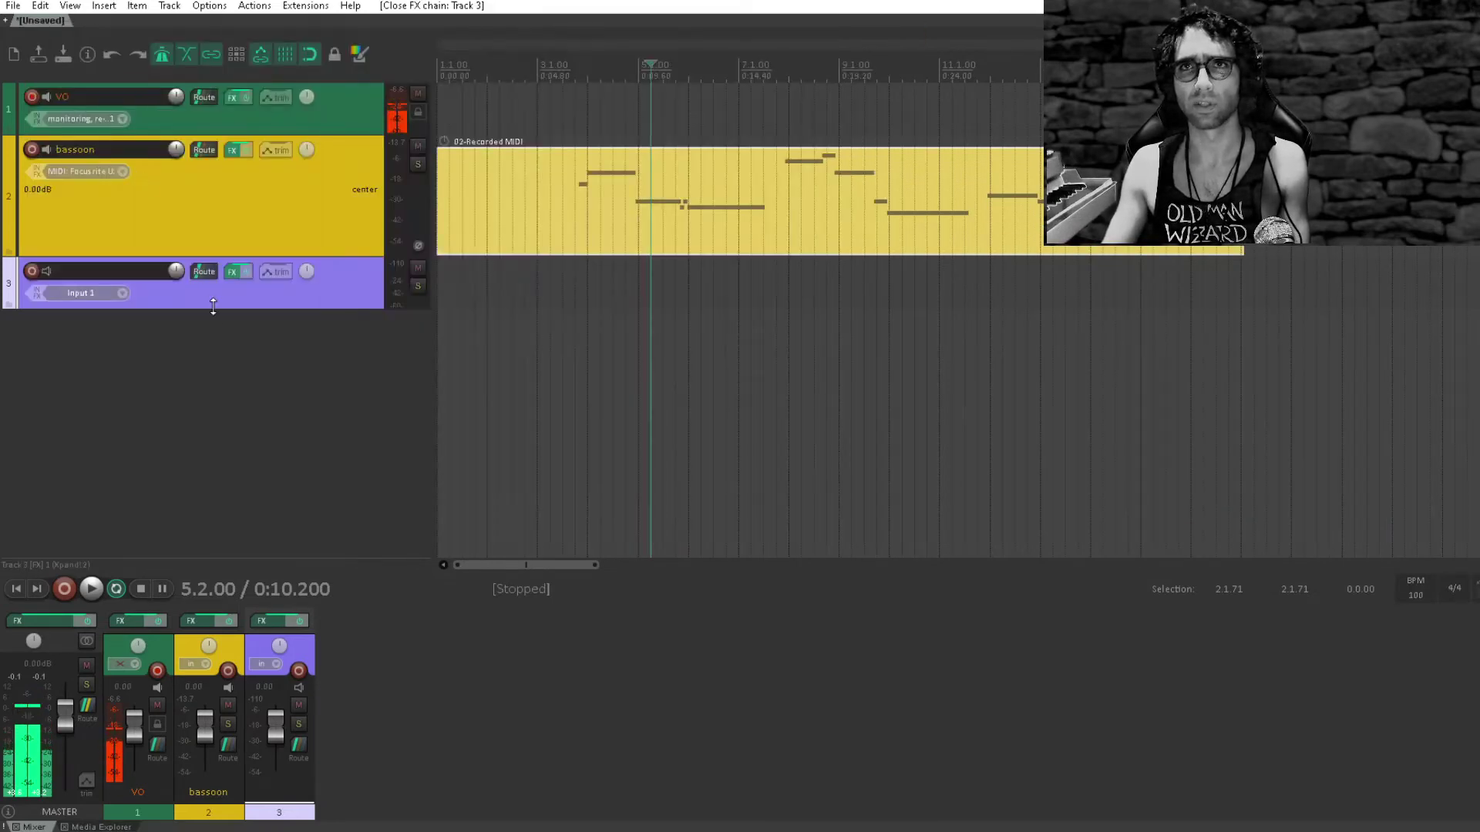
- Enable record monitoring on track 3, set its input to Focusrite USB MIDI on all channels and arm it for recording
click(45, 270)
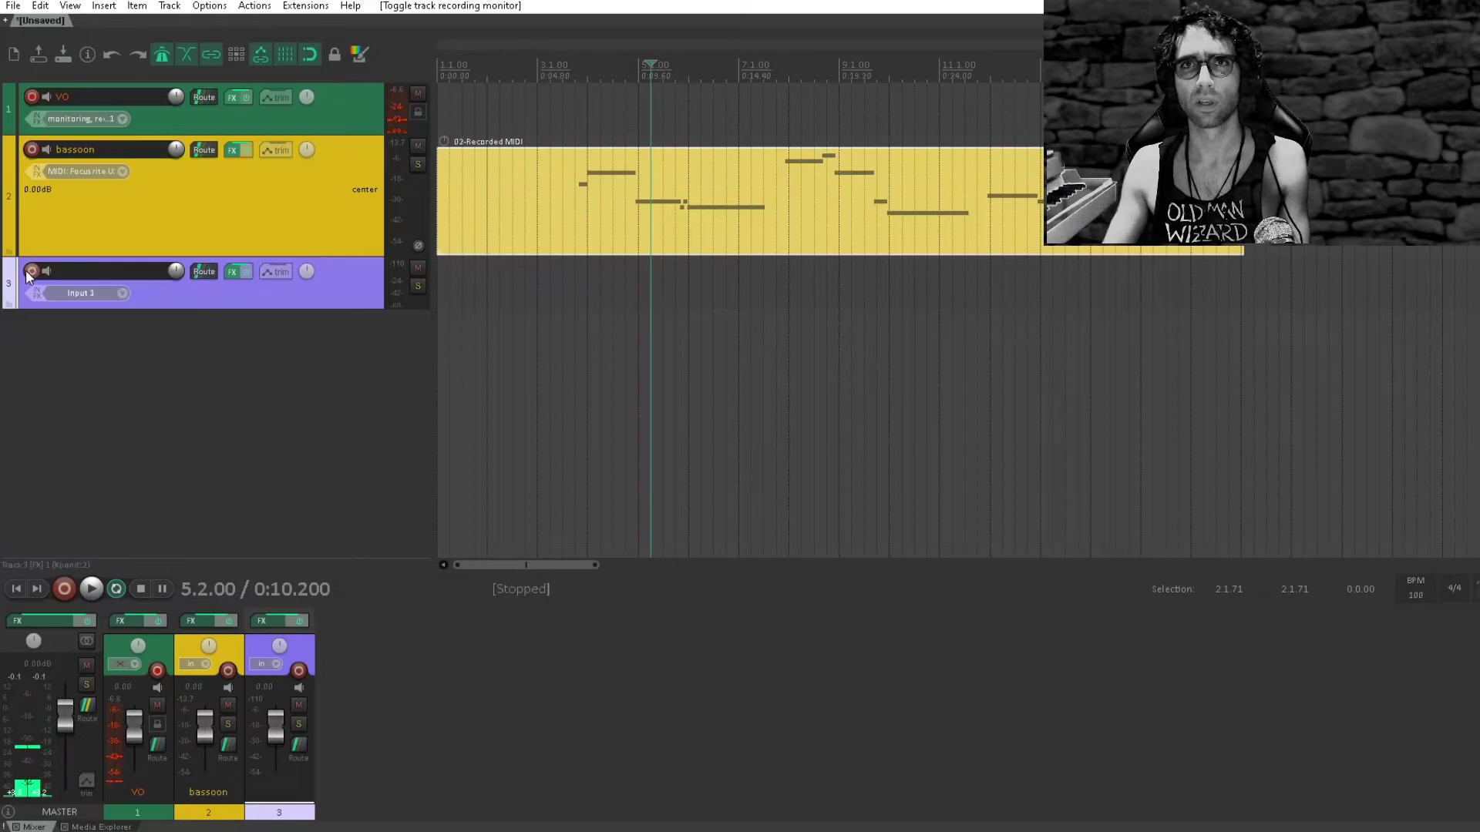
click(65, 294)
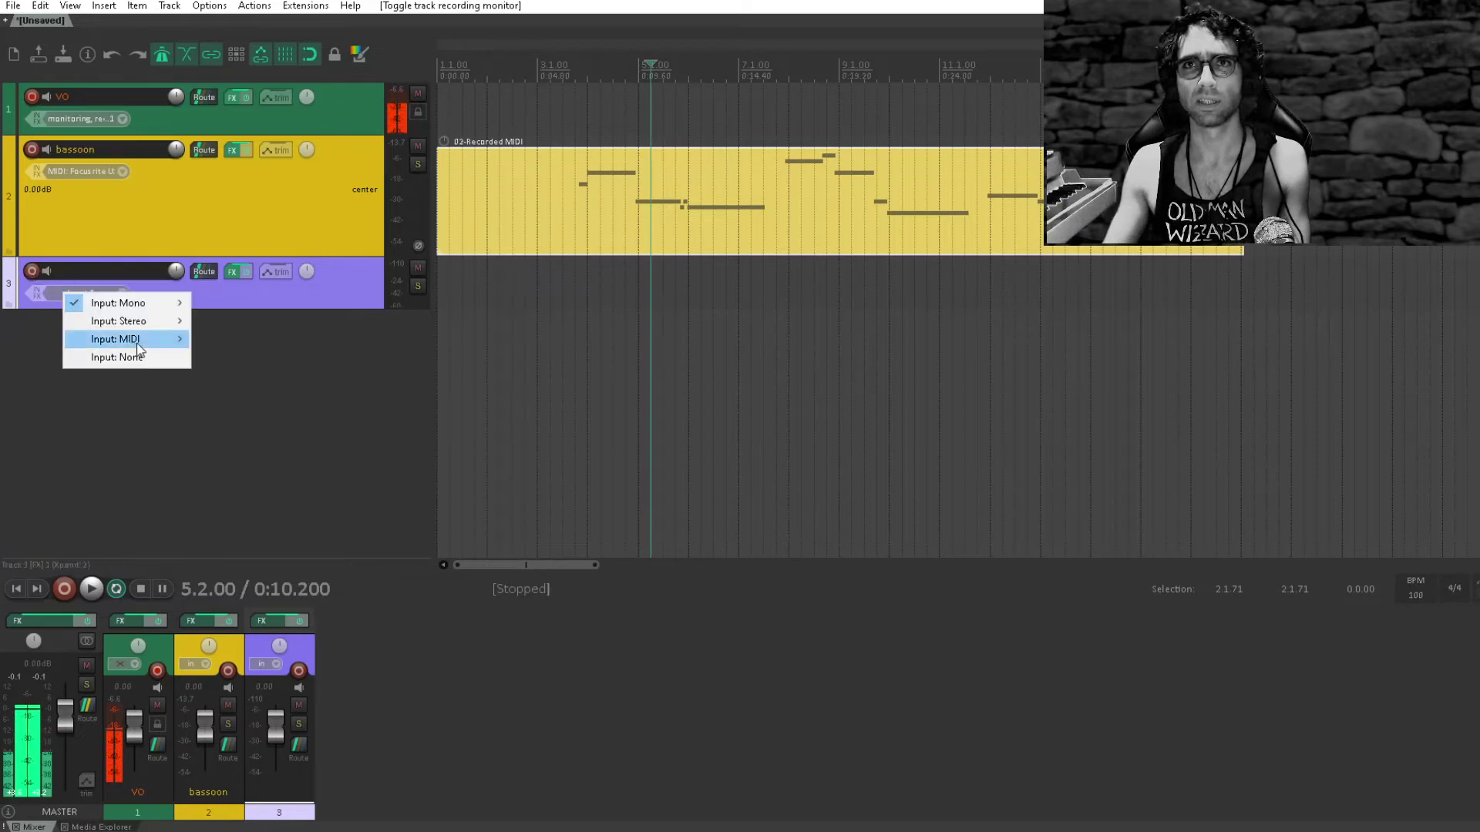
mouse_move(124, 339)
mouse_move(270, 340)
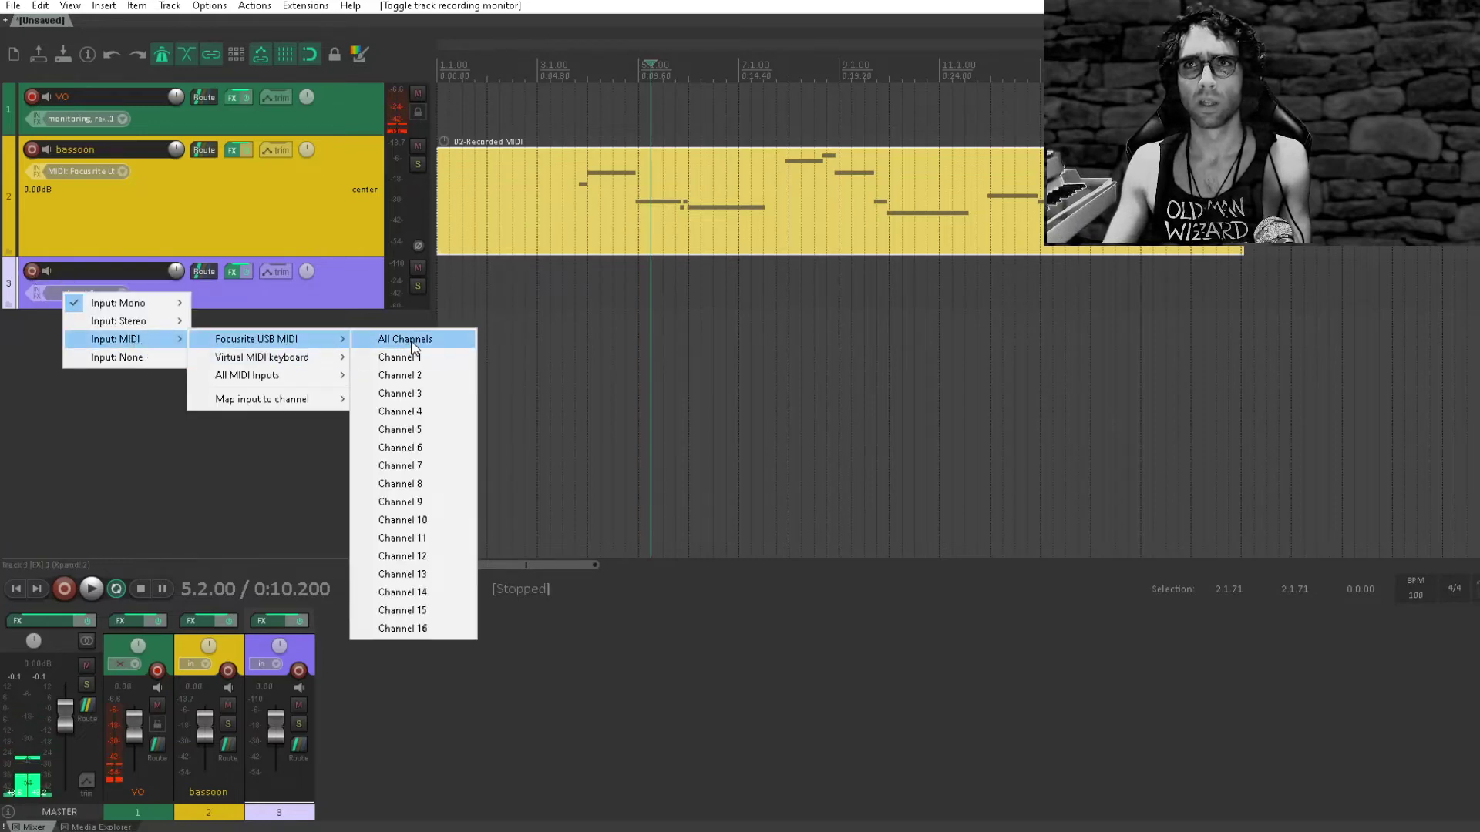
click(460, 339)
click(32, 271)
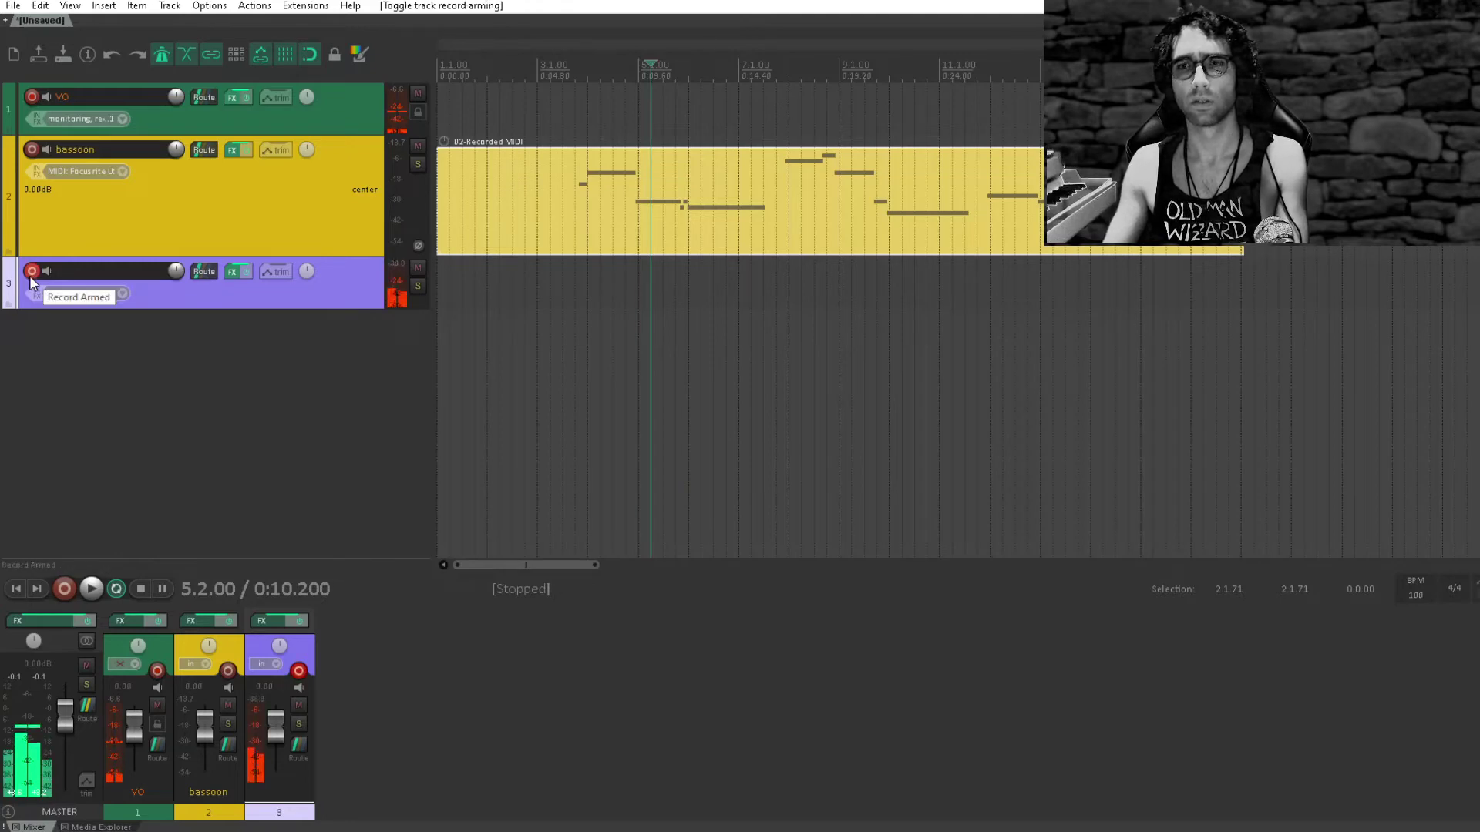
- Play the bassoon melody repeatedly from 2.4.00 to rehearse an accompaniment on track 3, and stop playback after bar 11 begins
click(532, 353)
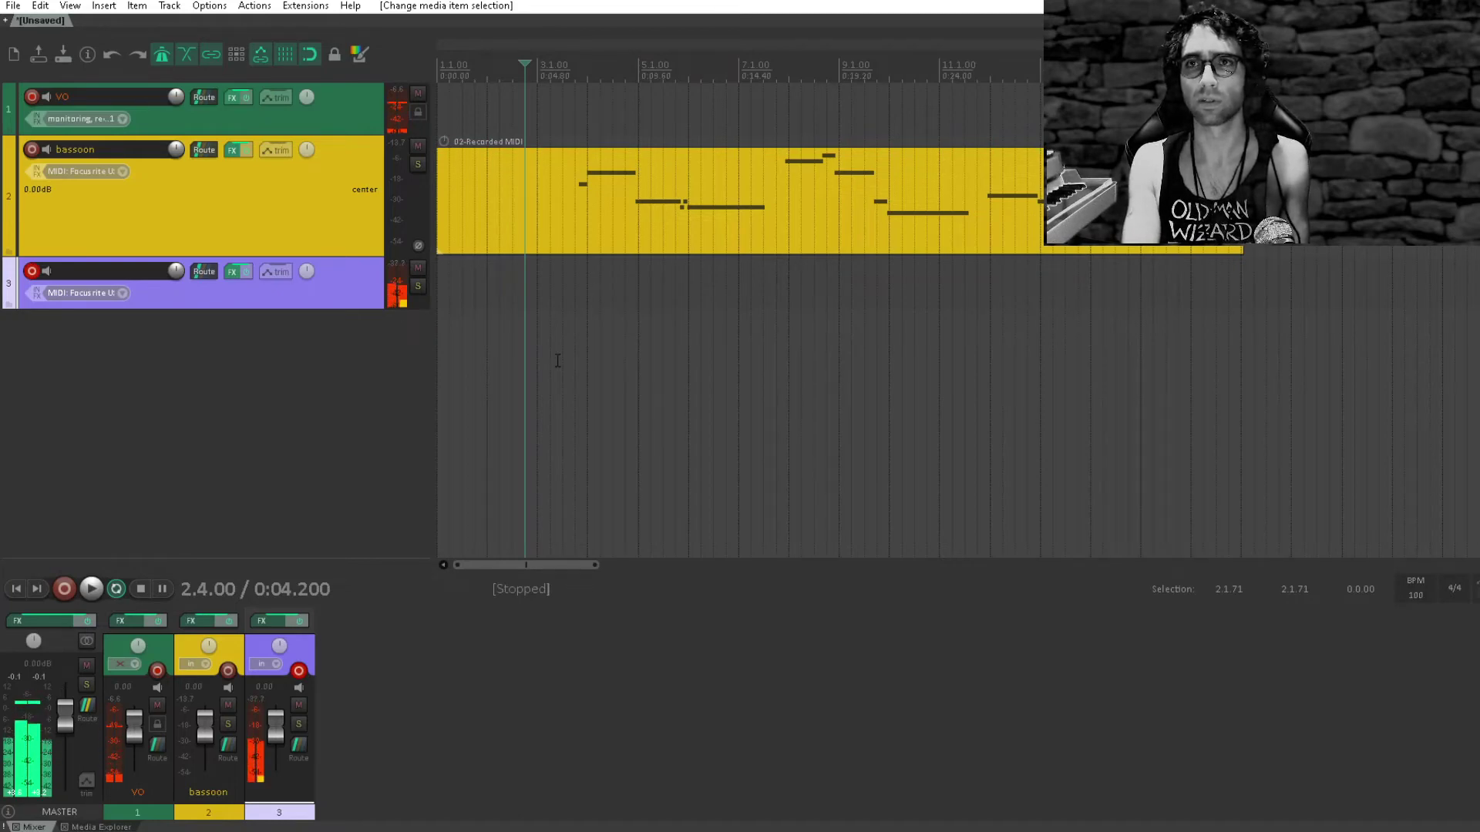
key(space)
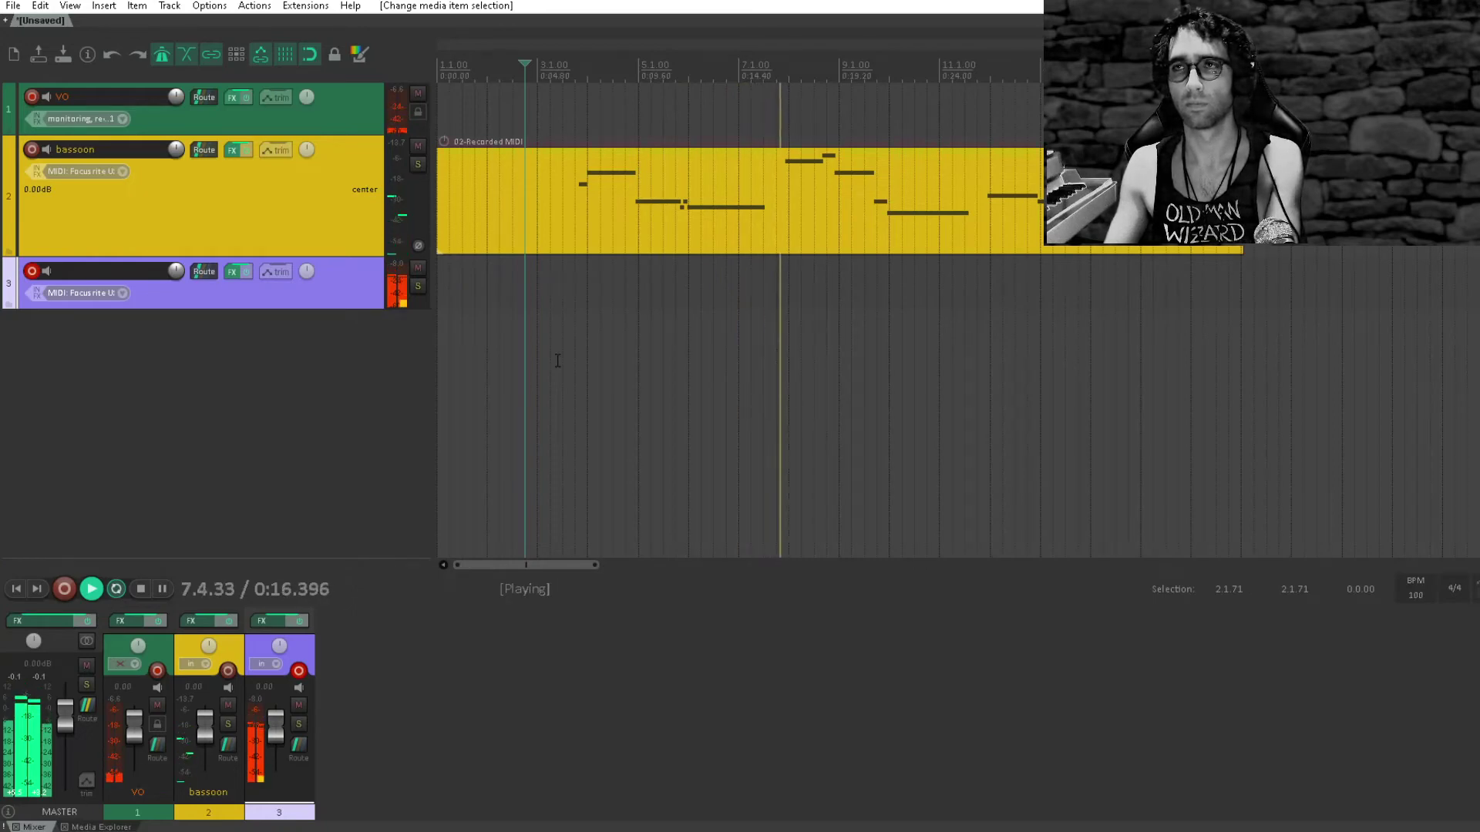
key(space)
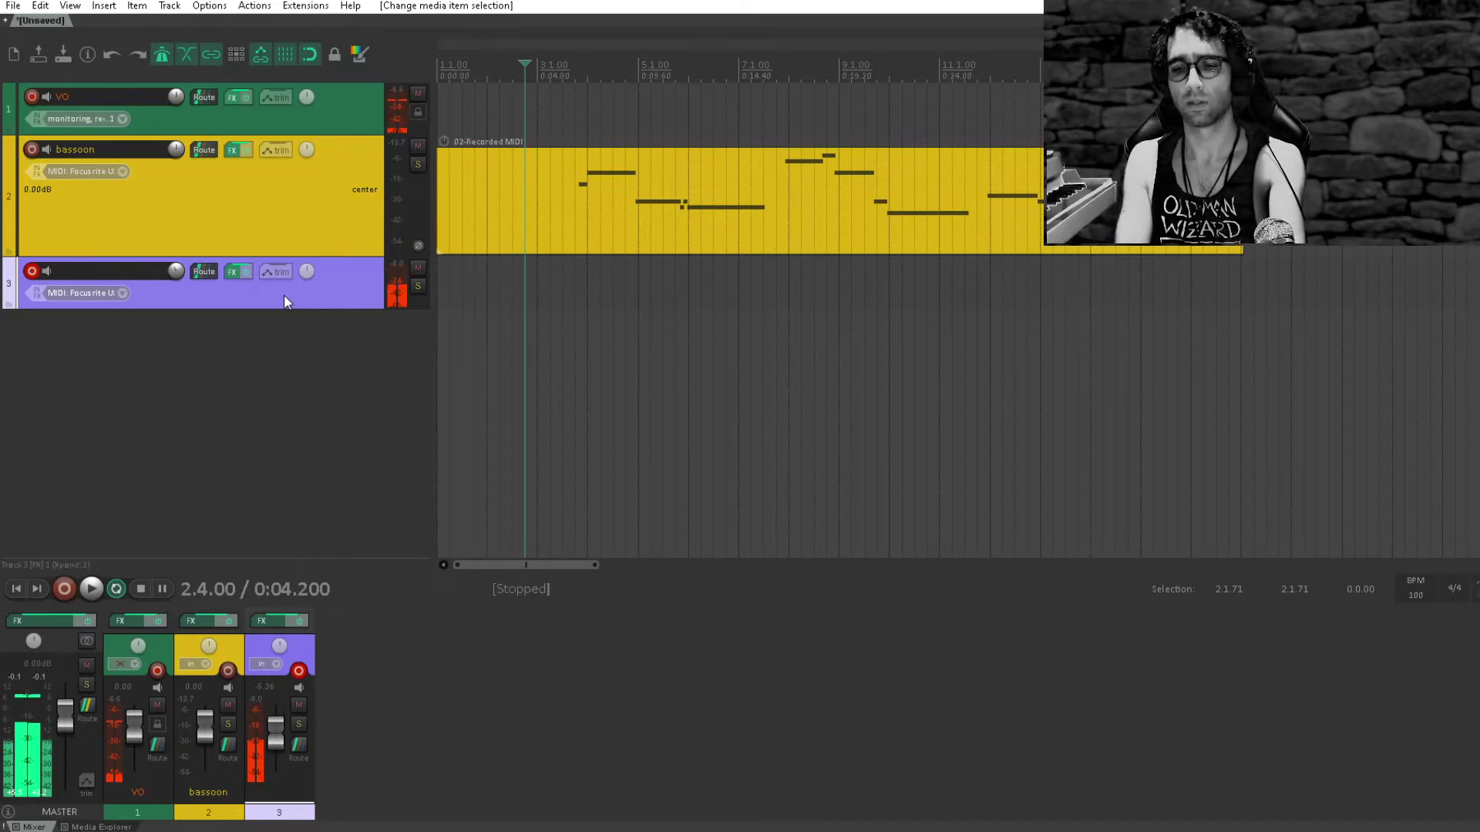
key(space)
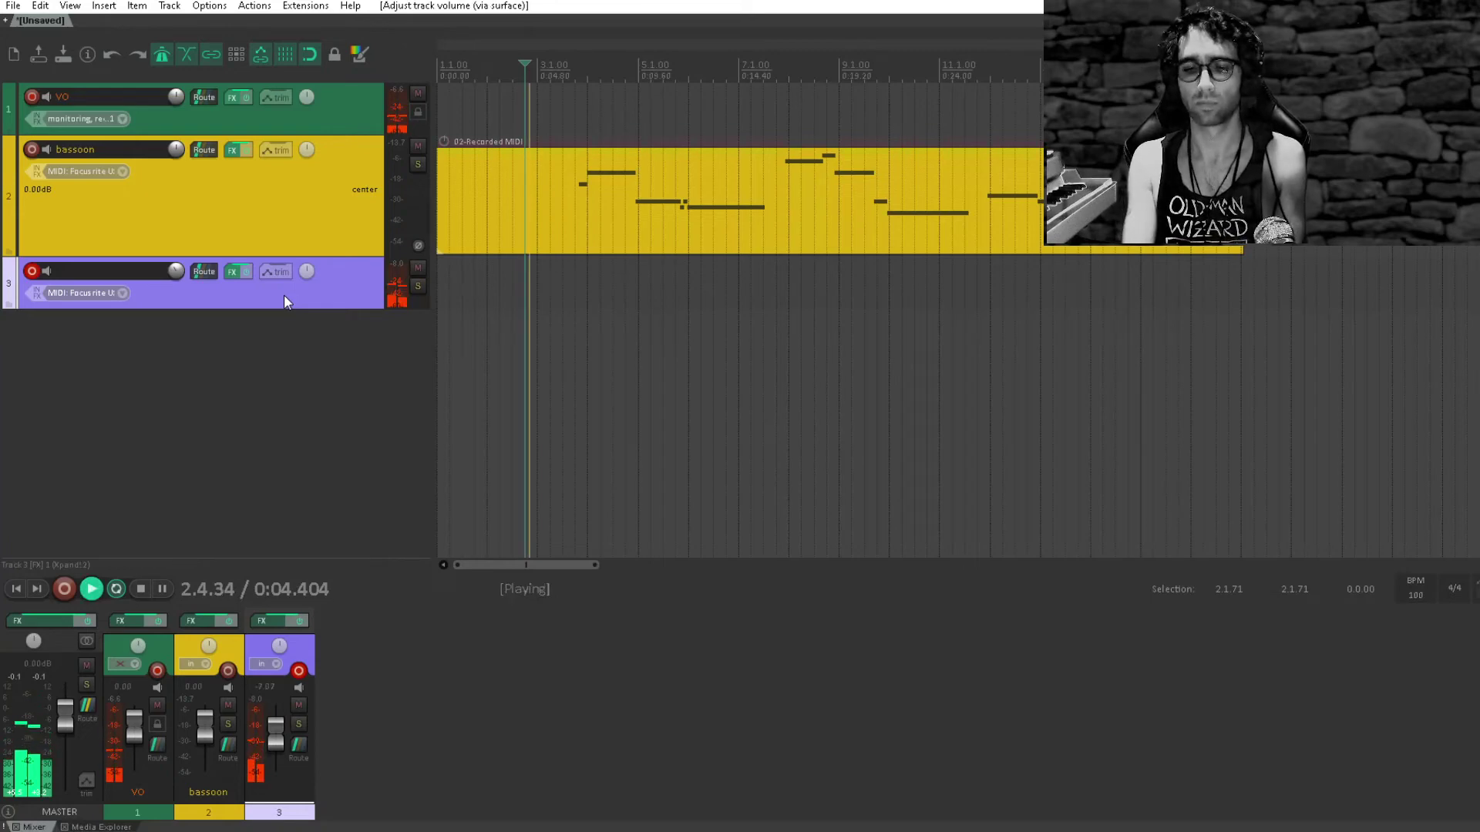
key(space)
key(space)
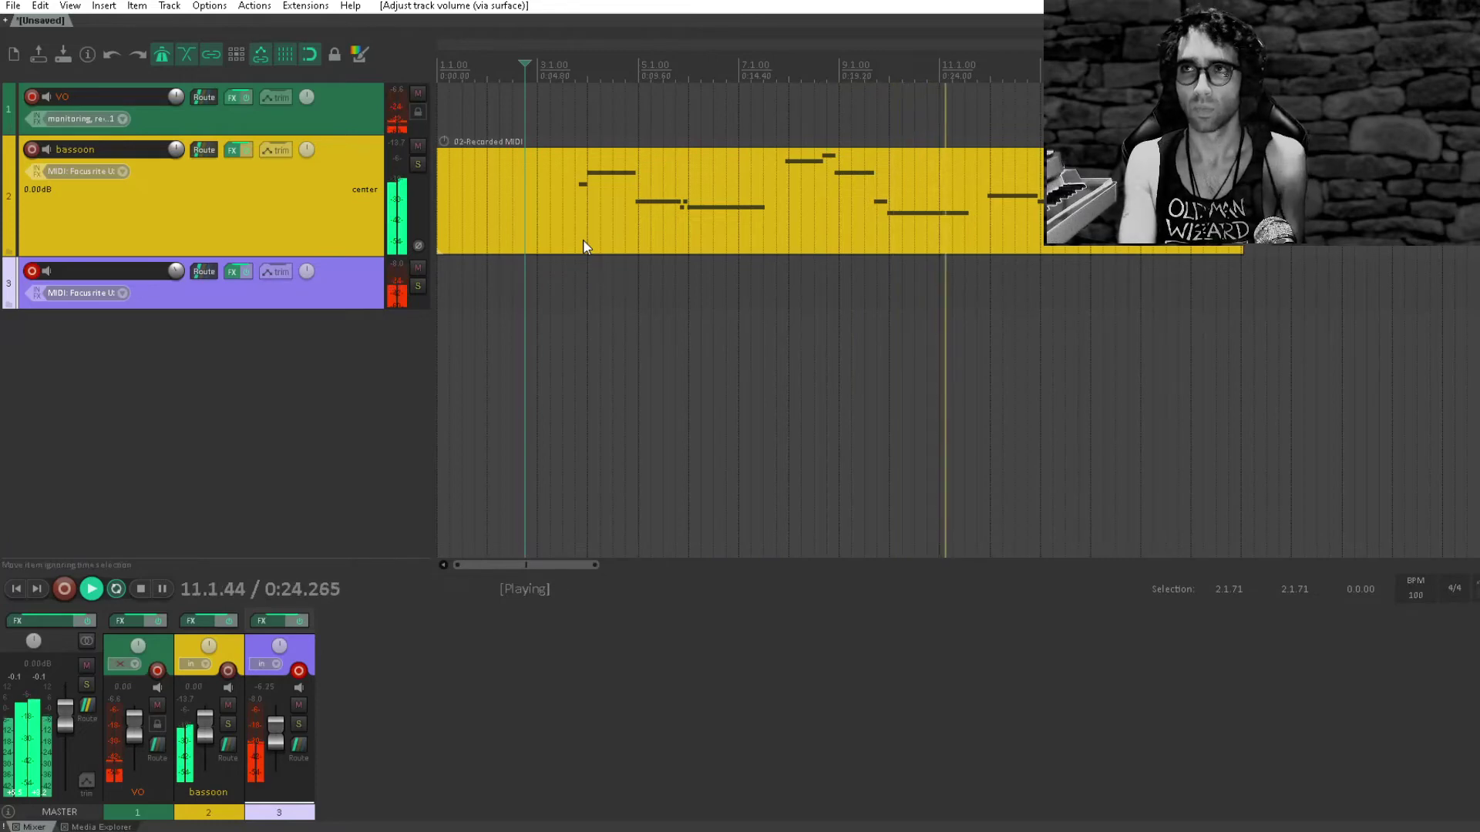
key(space)
- Check the bassoon notes from bar 10 onward in the MIDI editor and return to the arrangement
double_click(892, 218)
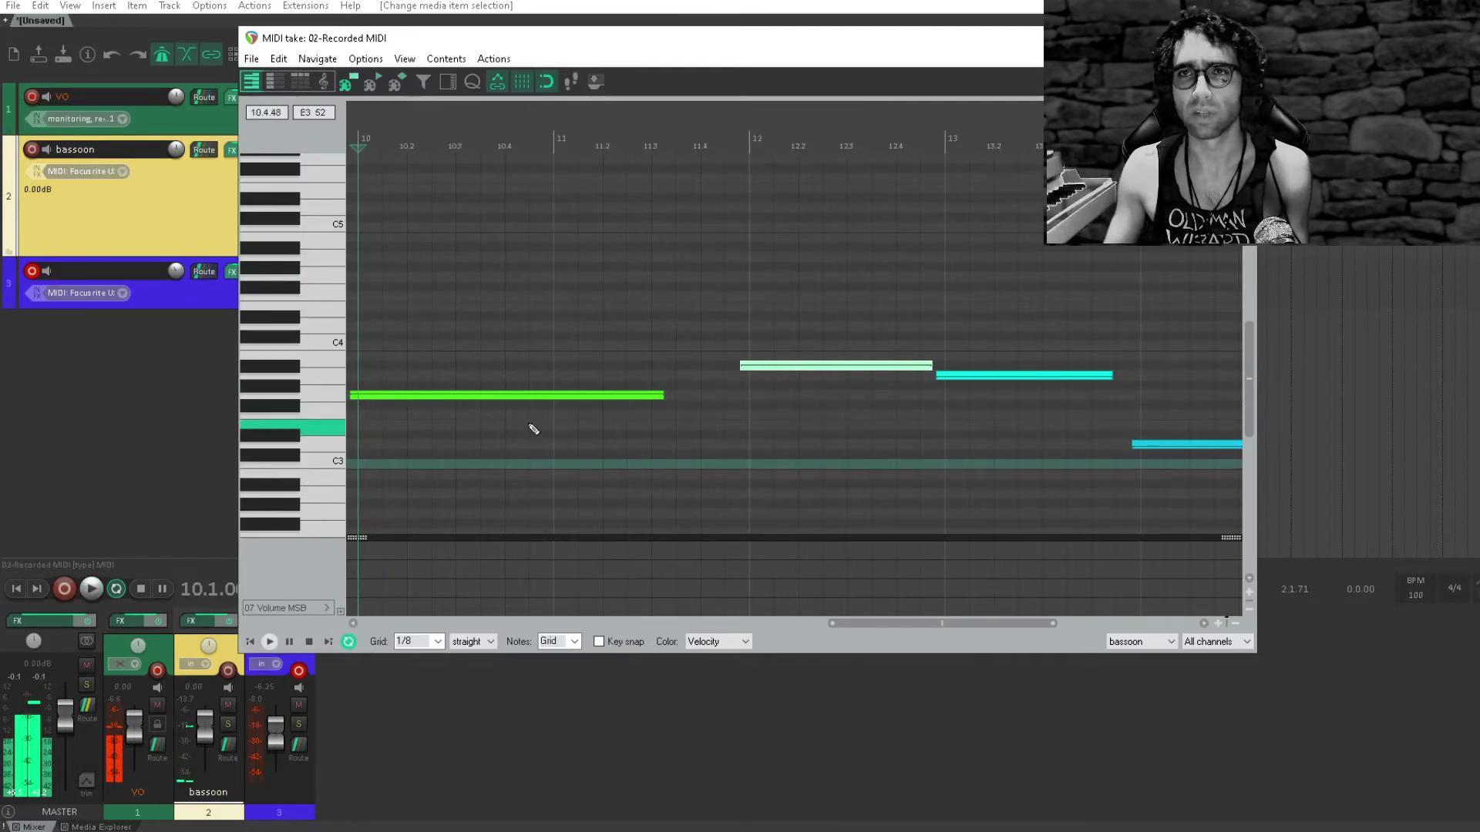
key(Escape)
scroll(756, 247, up, 2)
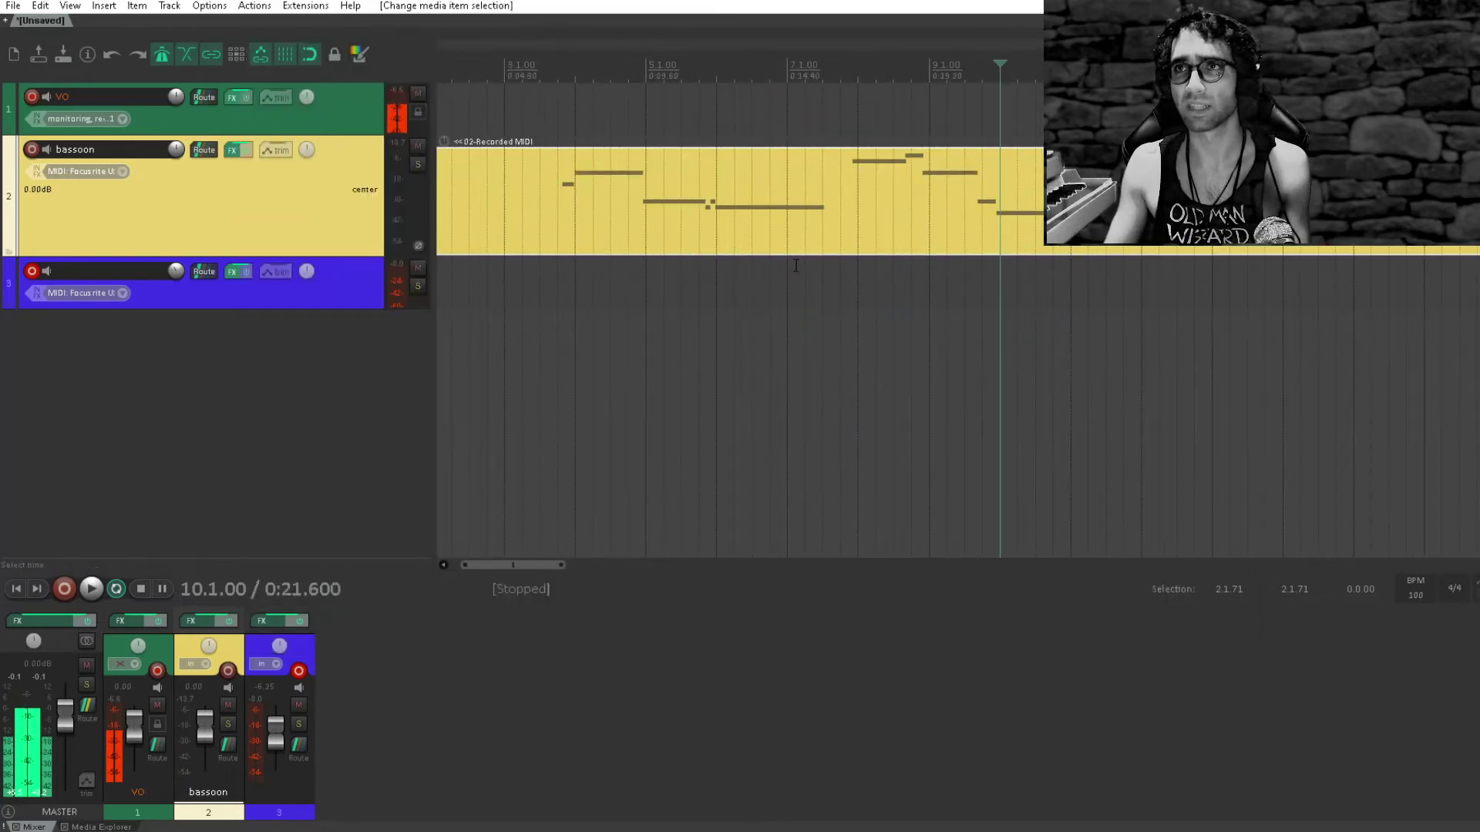
- Replay the end of the bassoon melody several times from 12.1.00 to work out its accompaniment, and stop playback
key(space)
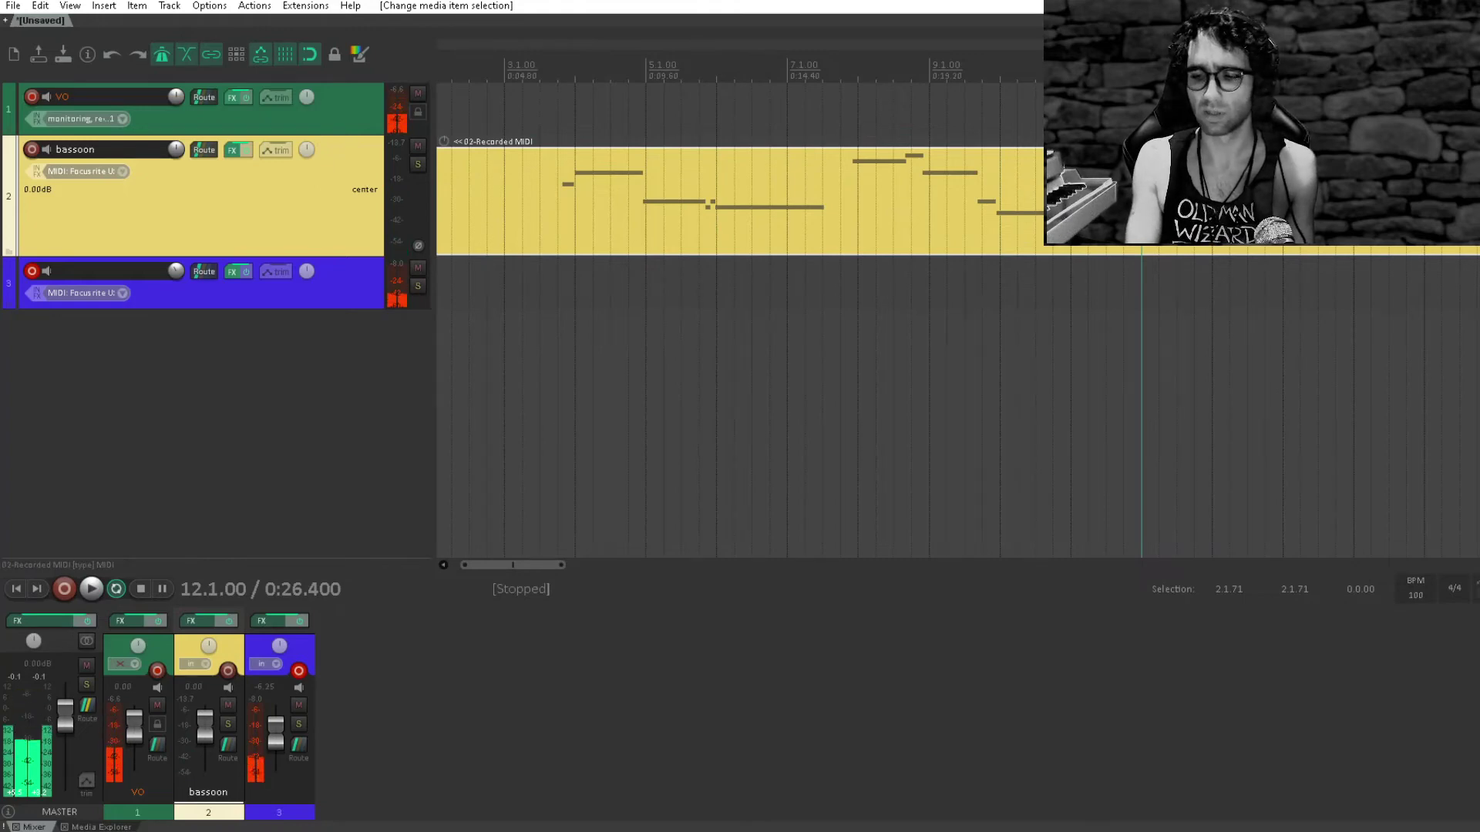
key(space)
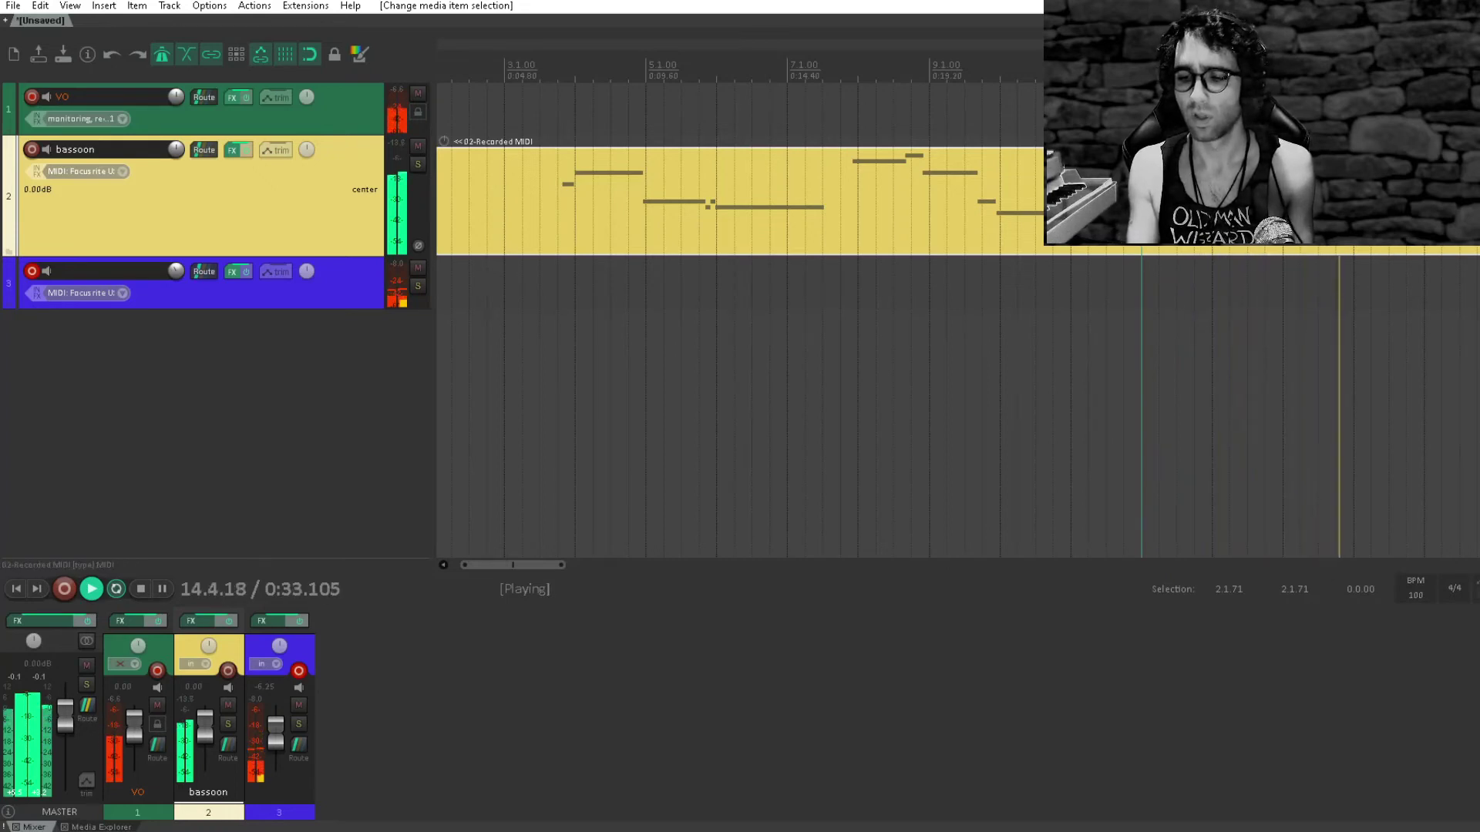
key(space)
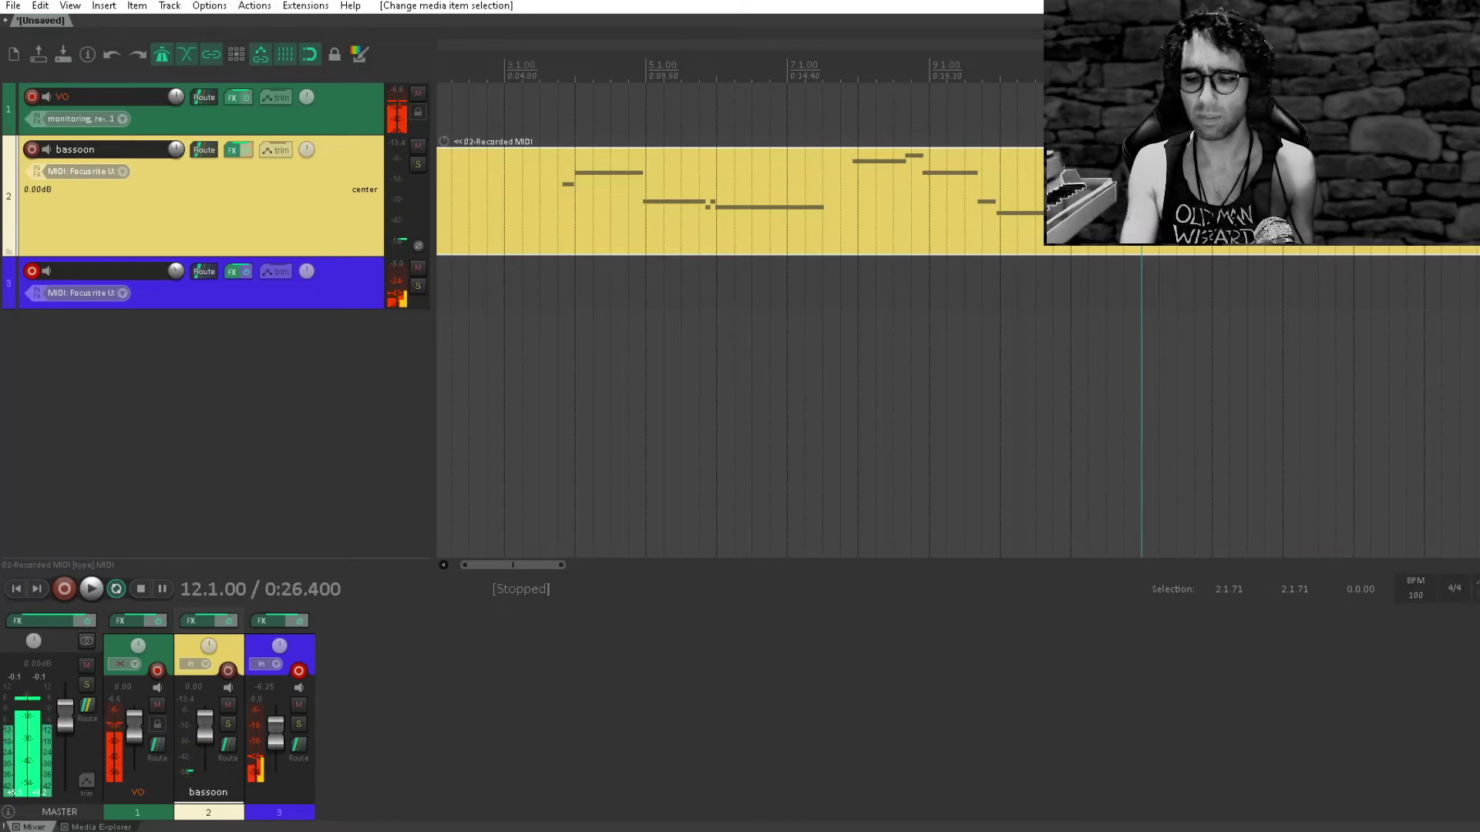
key(space)
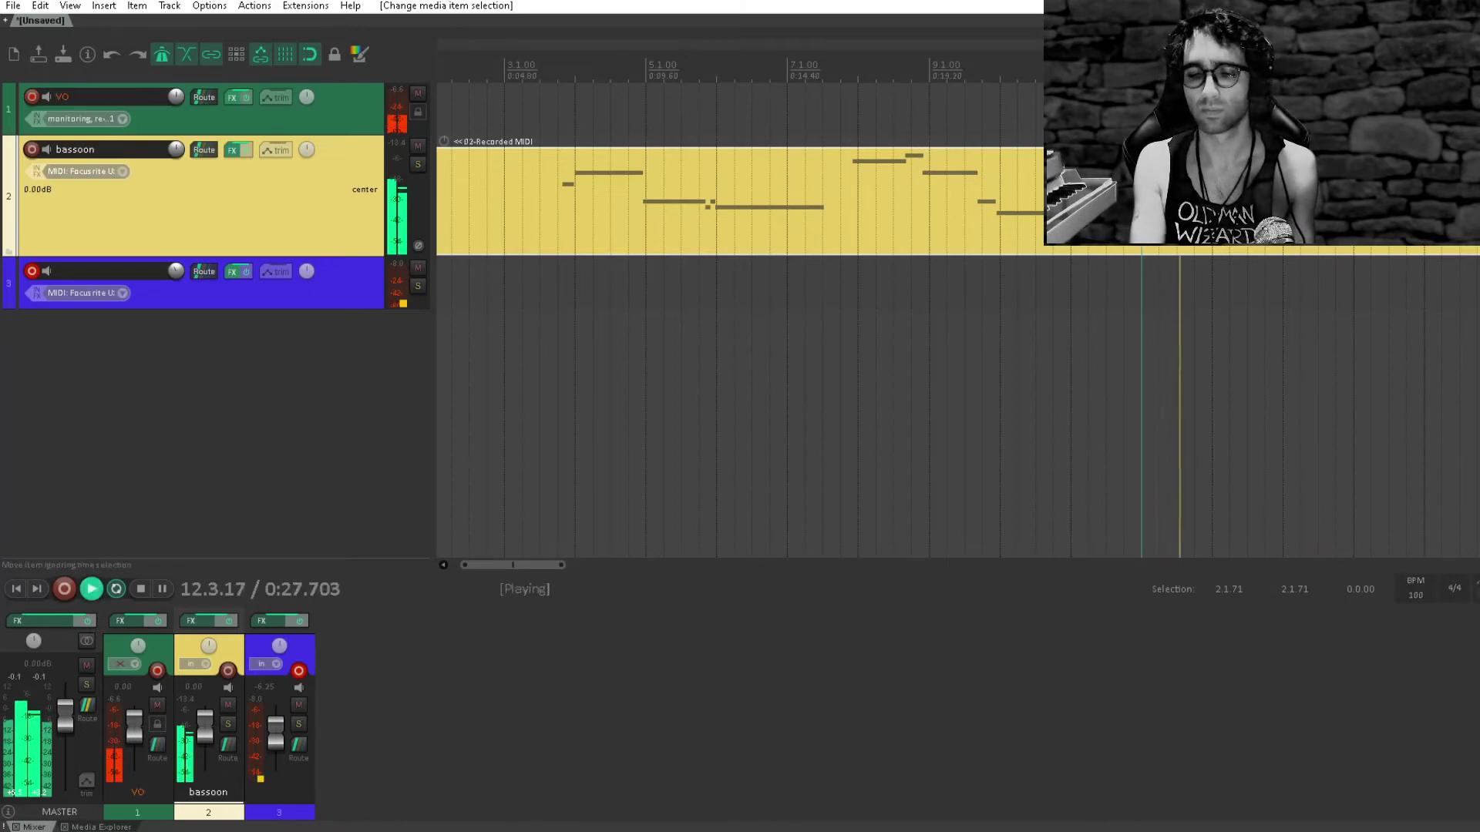
key(space)
key(space)
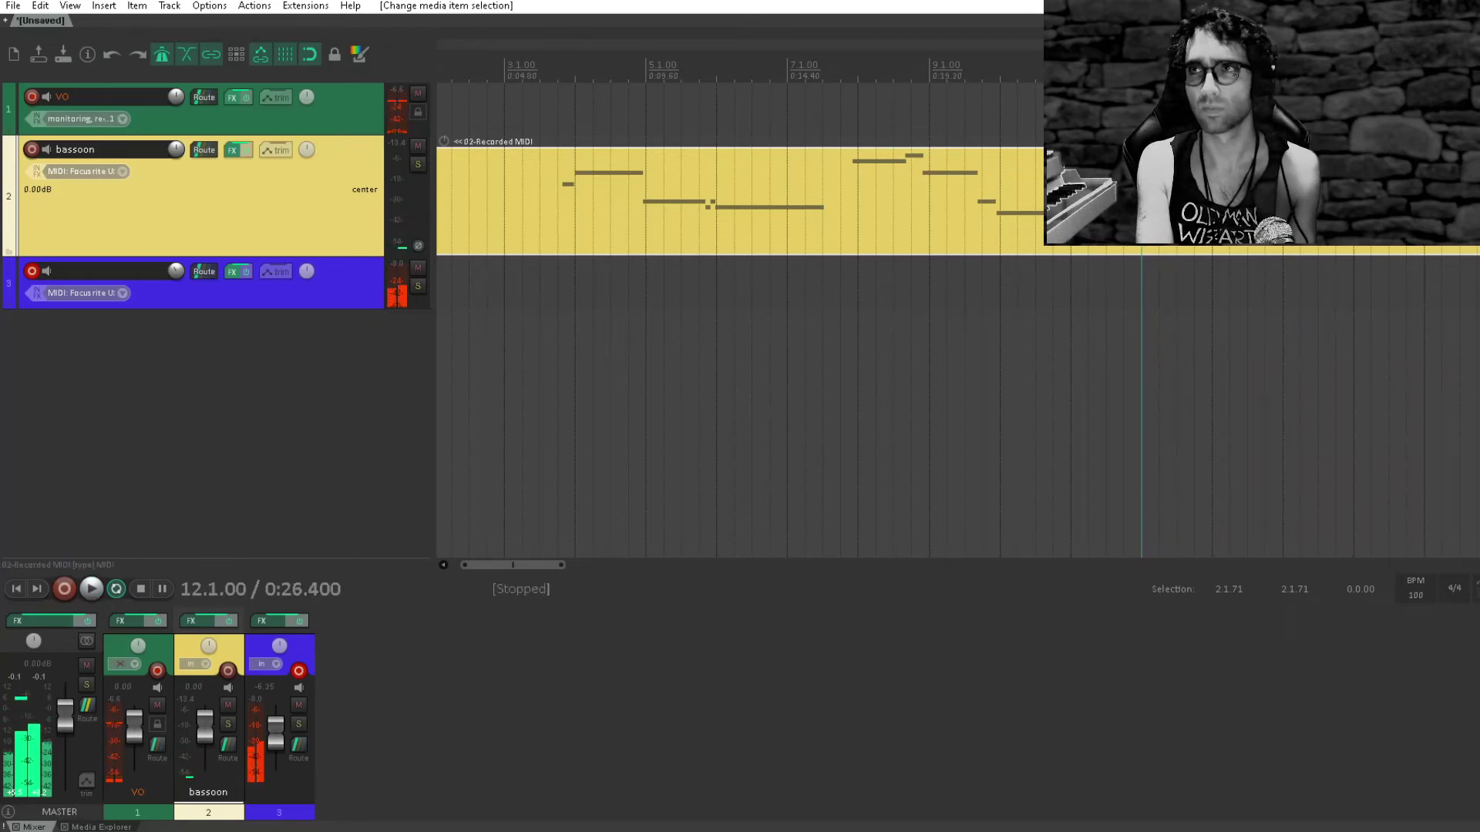
key(space)
key(space)
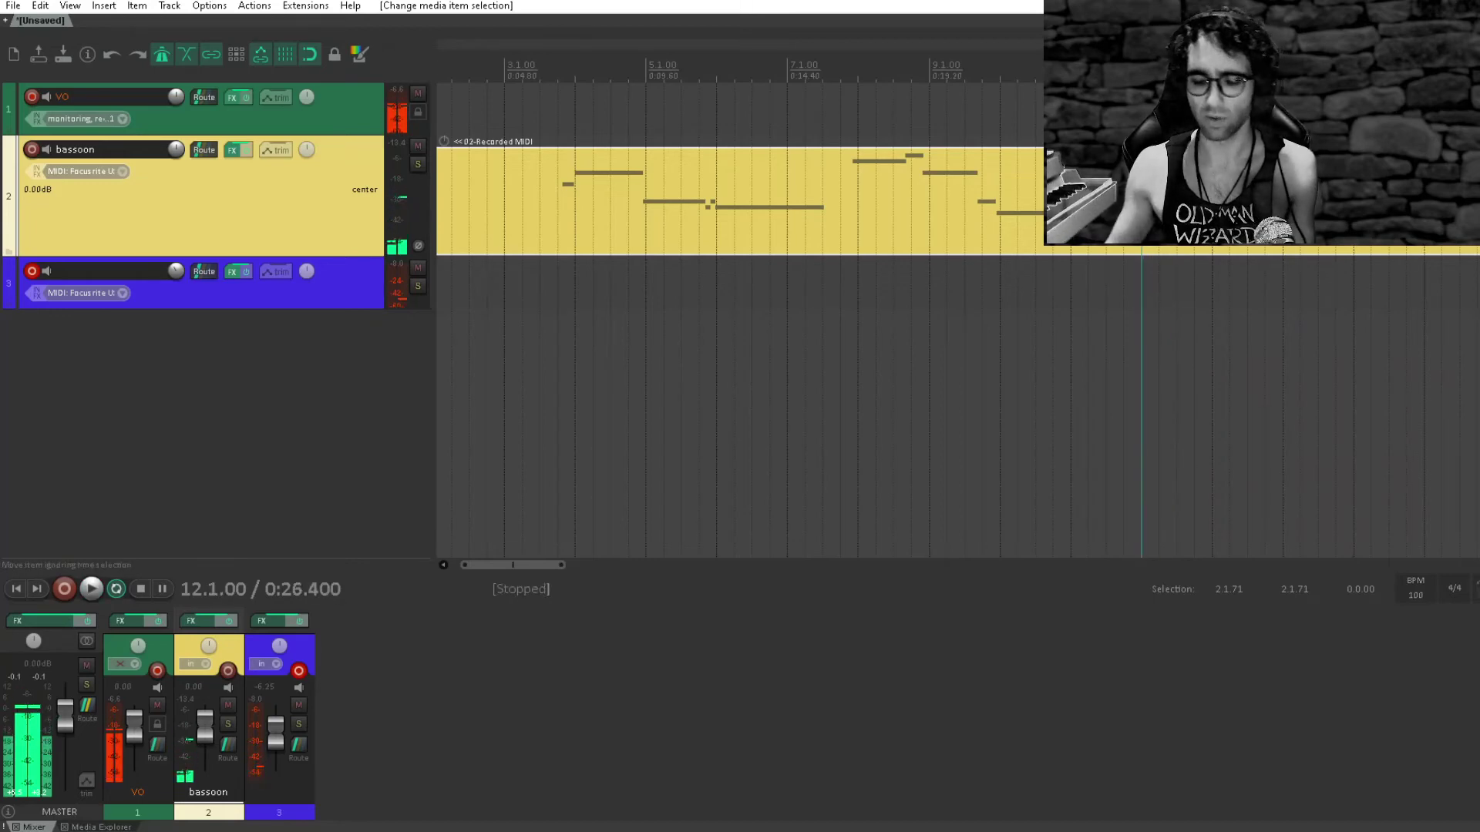
- Record a sustained two-note chord accompaniment on track 3 from 2.4.00 to about bar 16, along with the bassoon melody
scroll(1079, 201, down, 3)
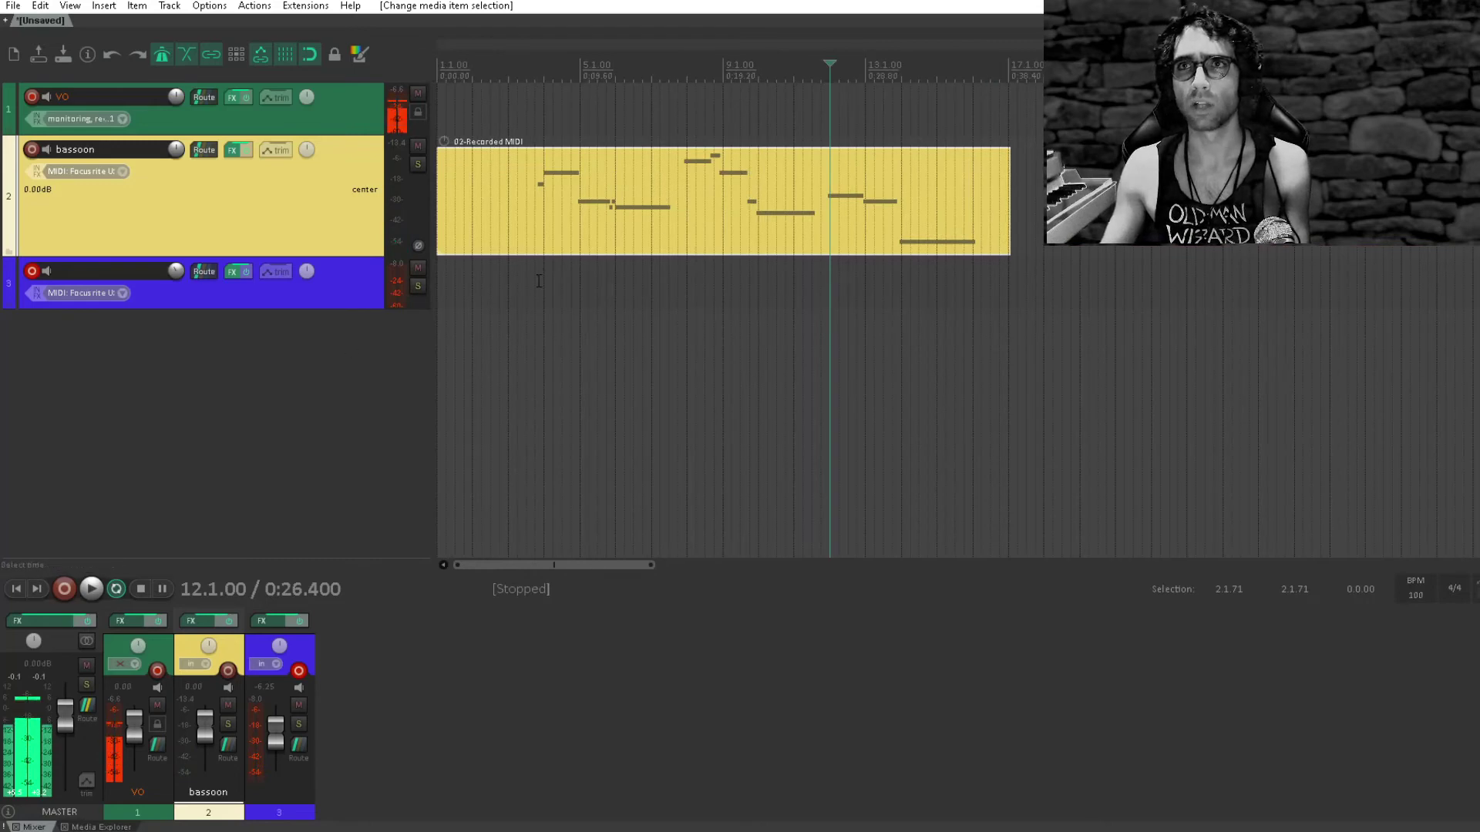
click(501, 298)
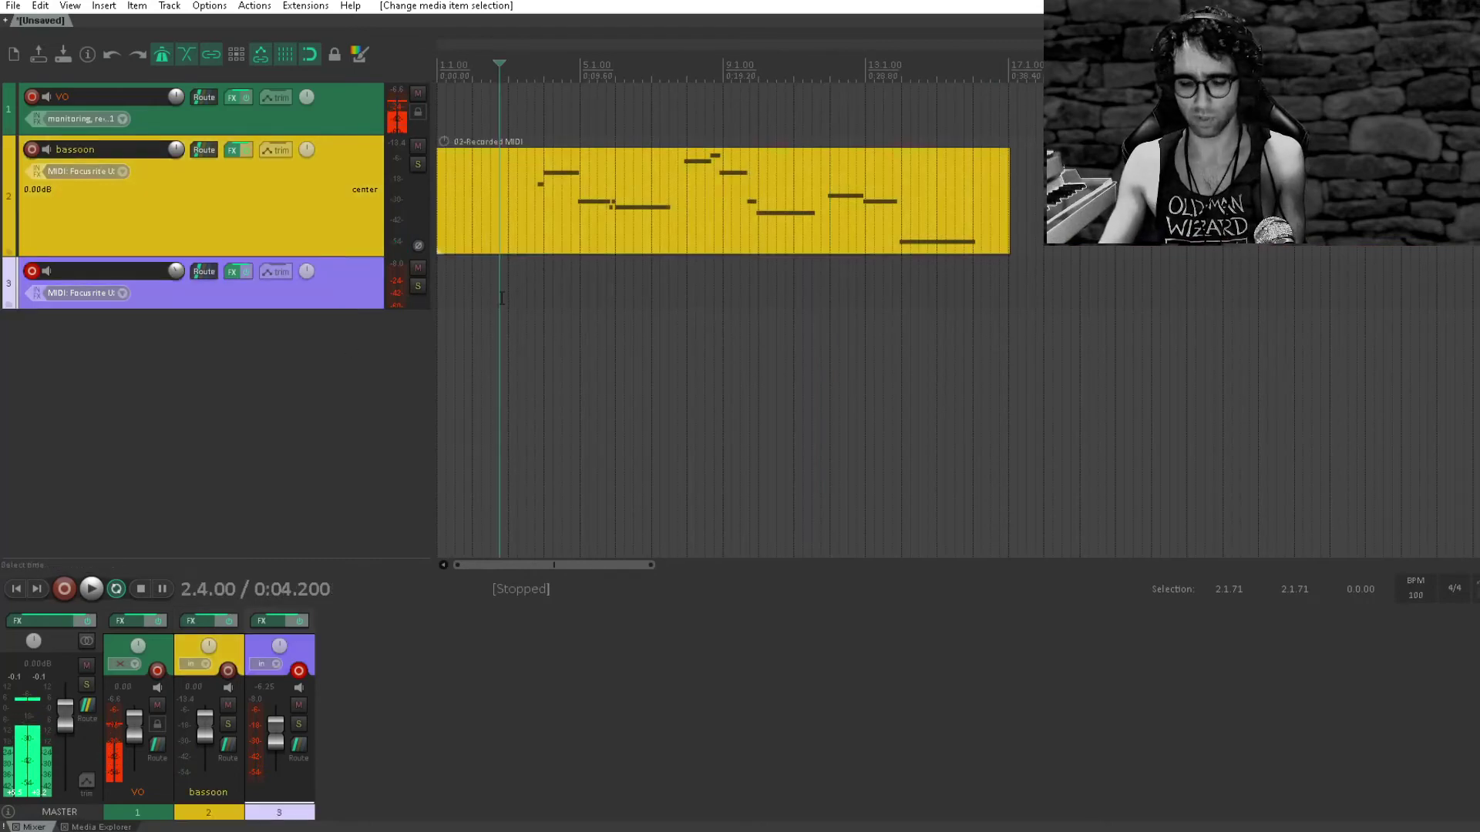
key(ctrl+r)
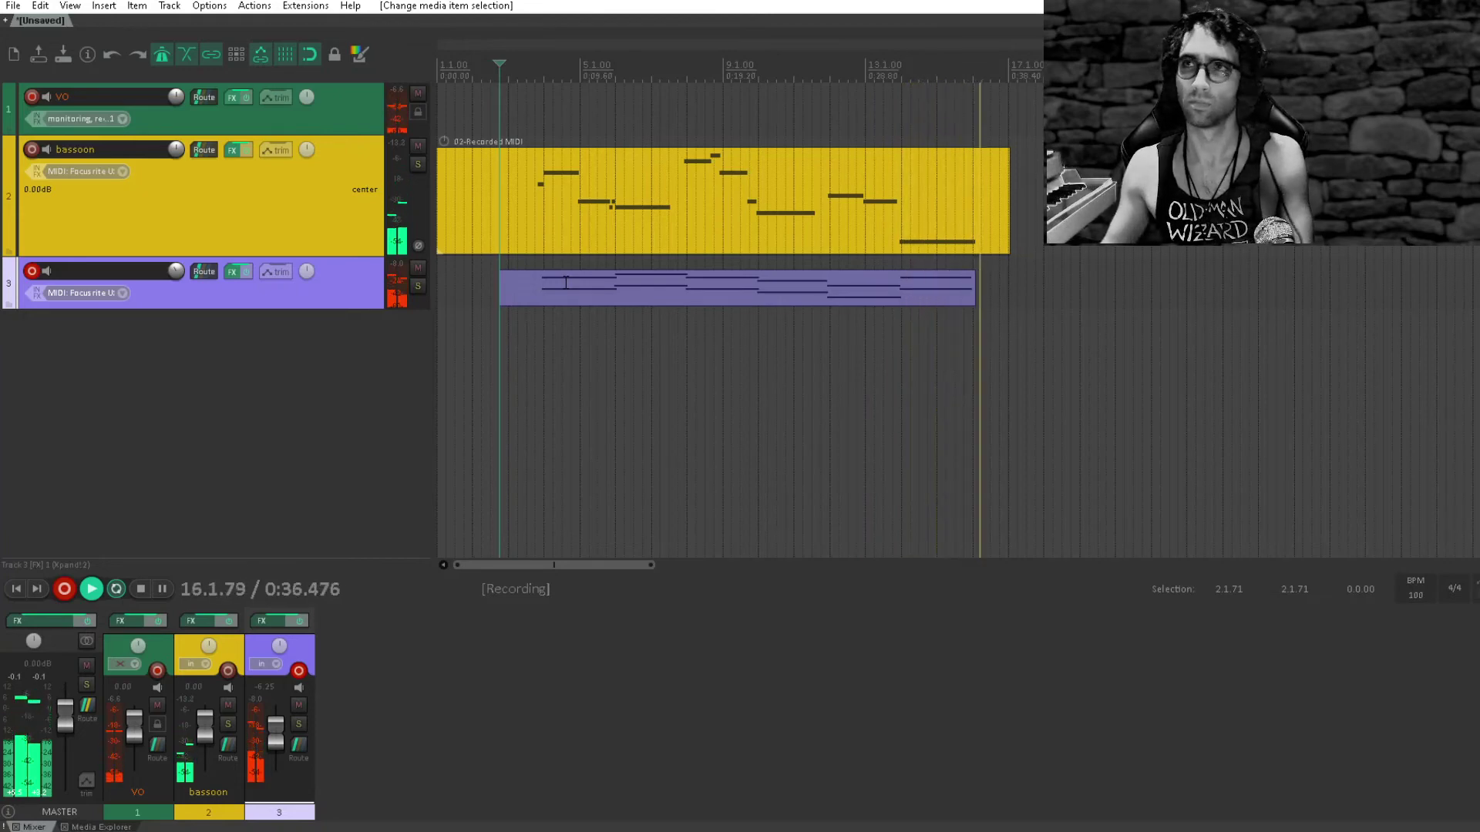
key(space)
- Place the edit cursor at 4.3.00 and increase track 3's height to show the recorded chord notes more clearly
click(562, 284)
scroll(562, 283, up, 3)
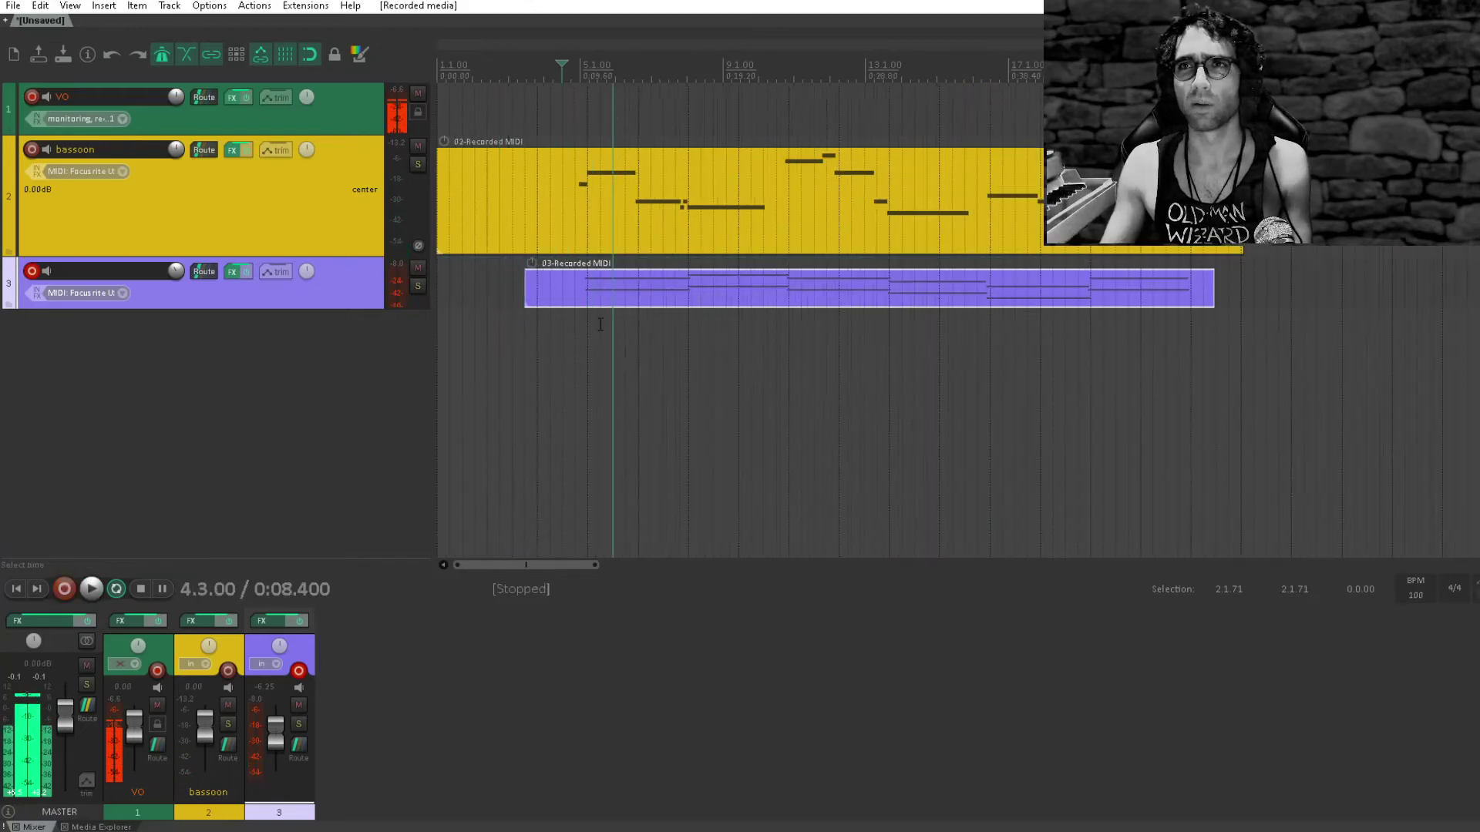
drag(263, 308, 270, 406)
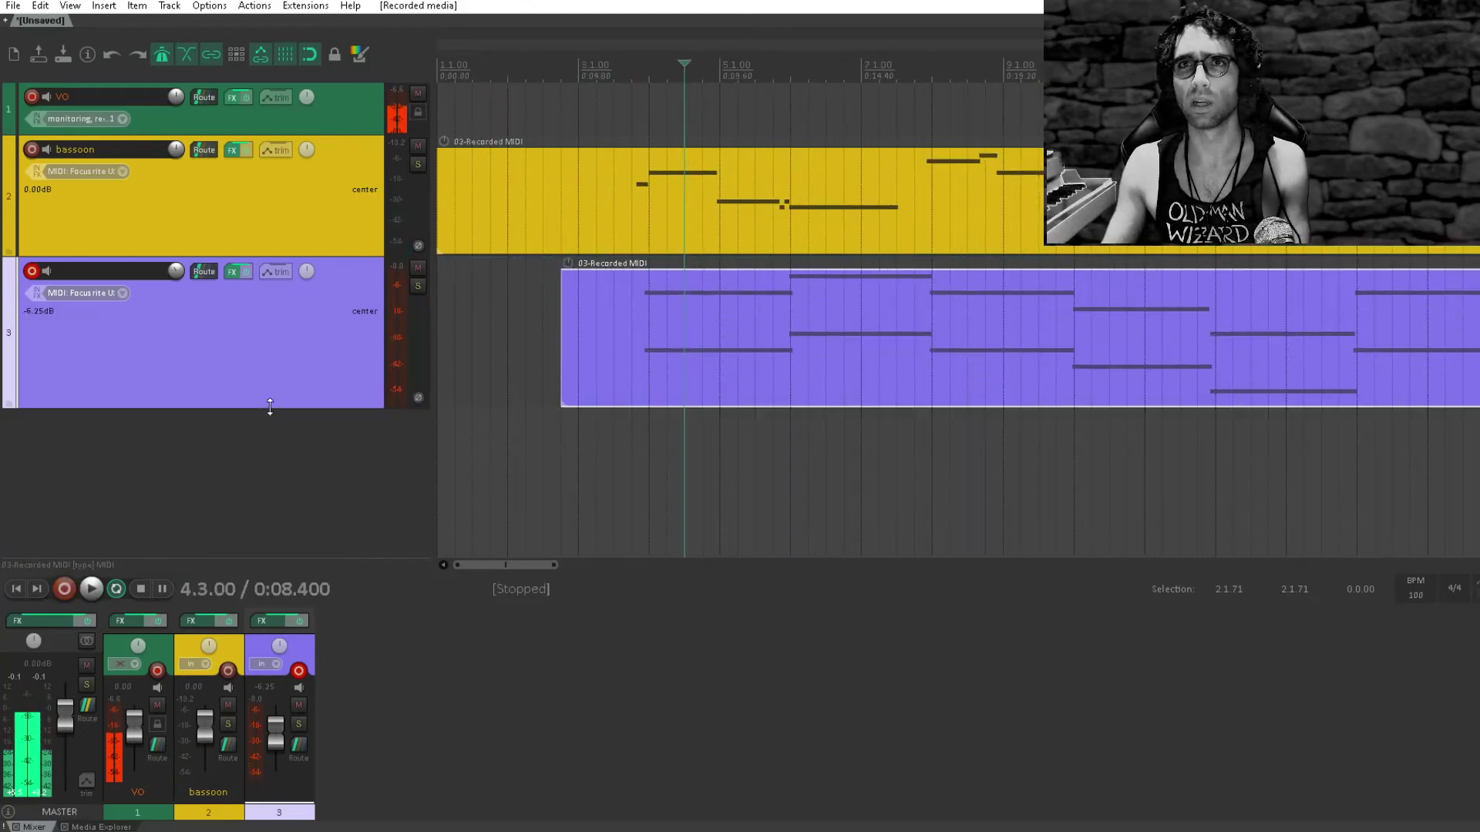
- Disarm recording on track 3 and place the edit cursor at 3.4.00, just before the melody starts
click(30, 272)
scroll(741, 220, down, 4)
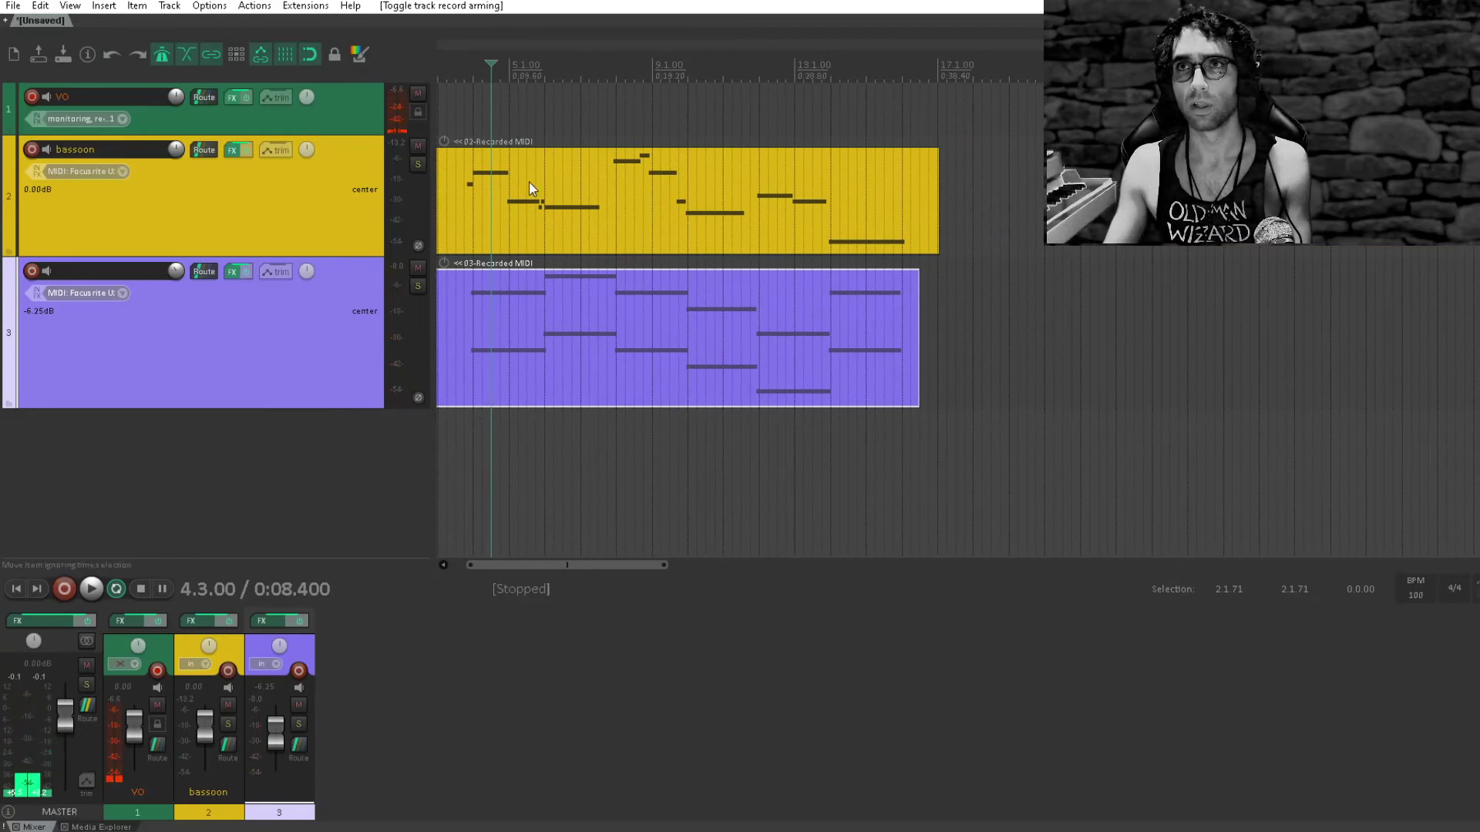
click(464, 109)
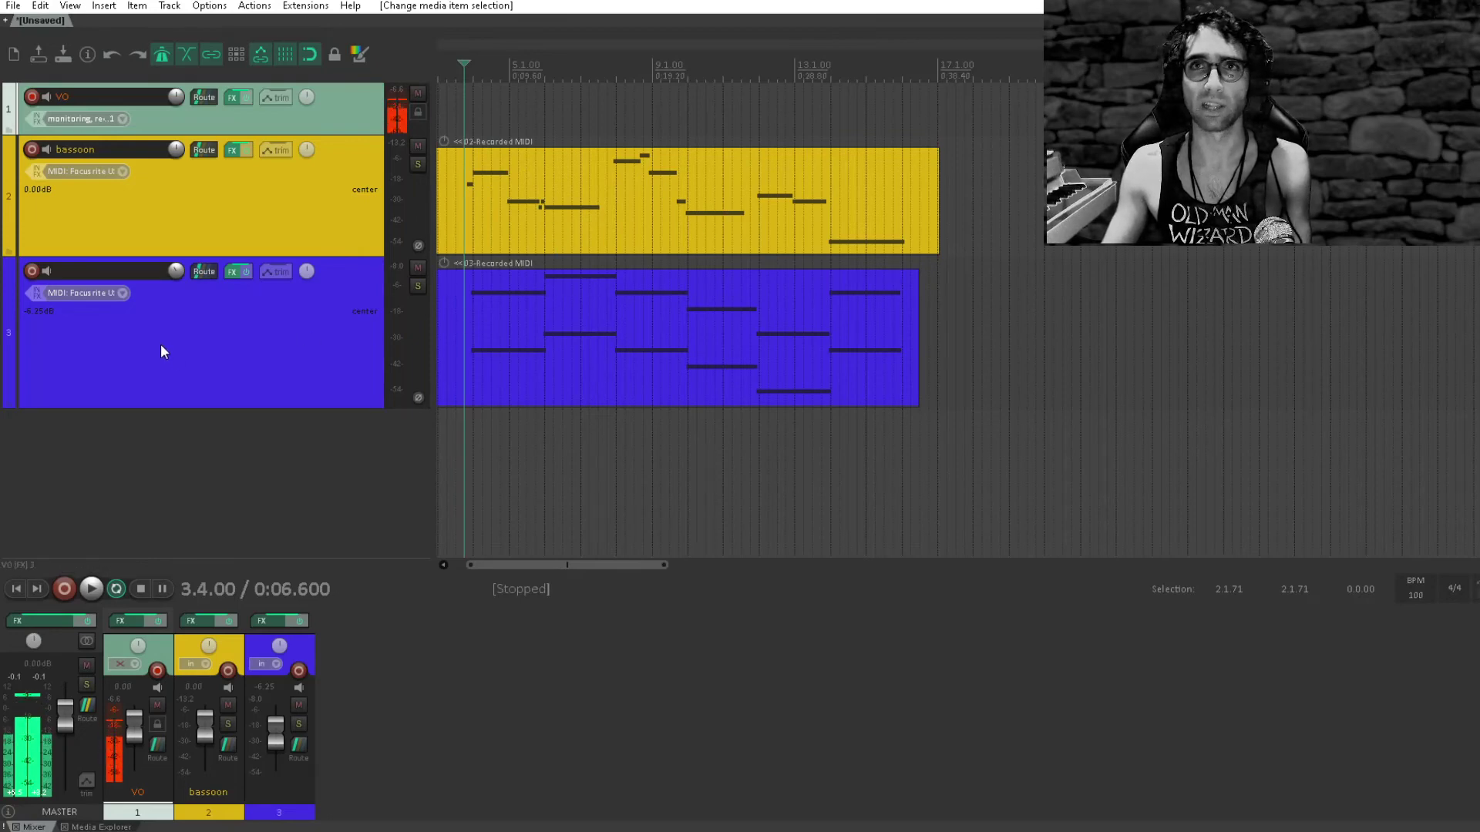
- Choose a patch from the 014 Strings category for part A of Xpand!2 on track 3 and close the plug-in window
click(229, 272)
click(355, 227)
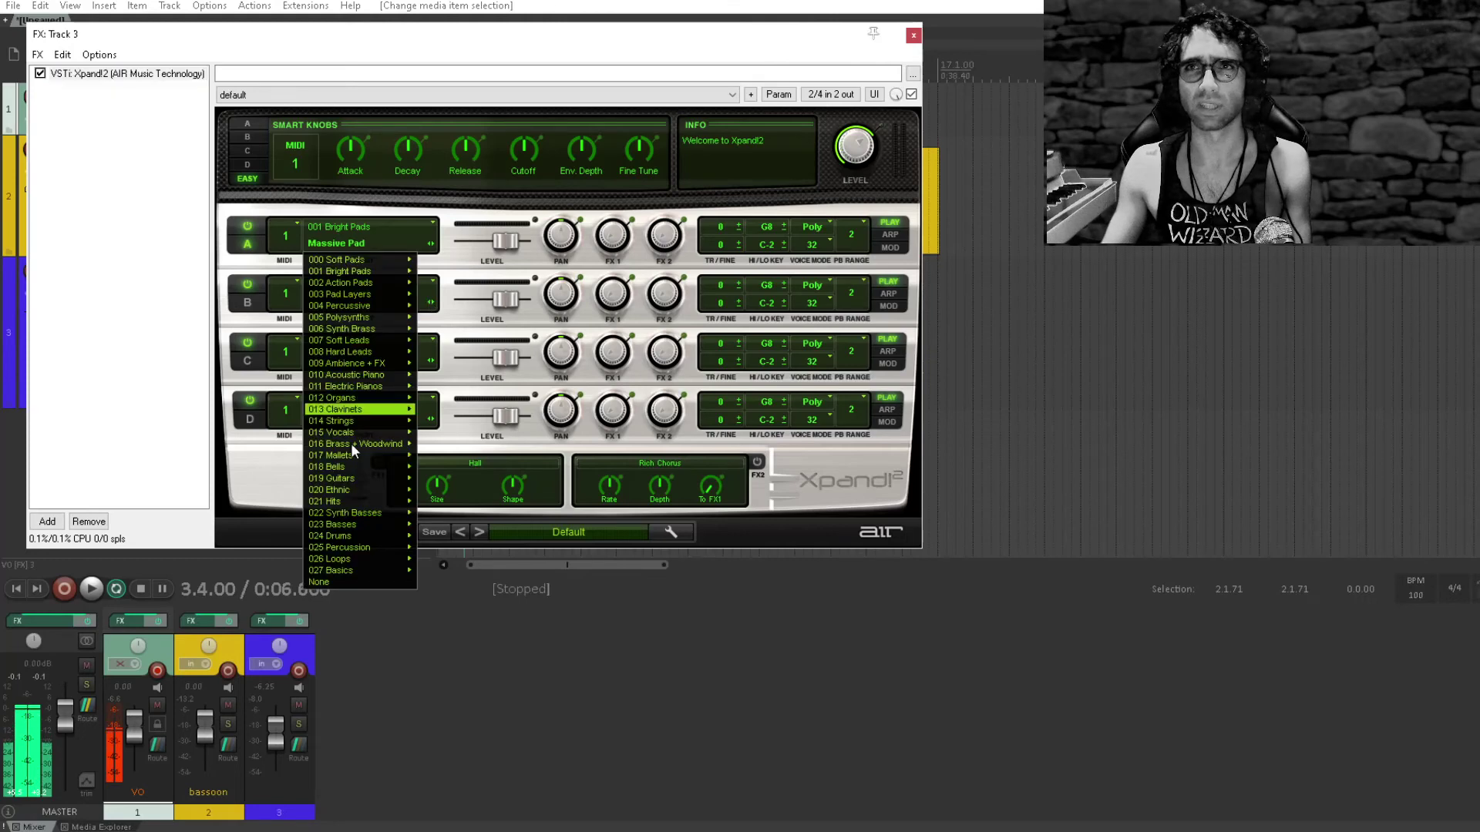
mouse_move(359, 421)
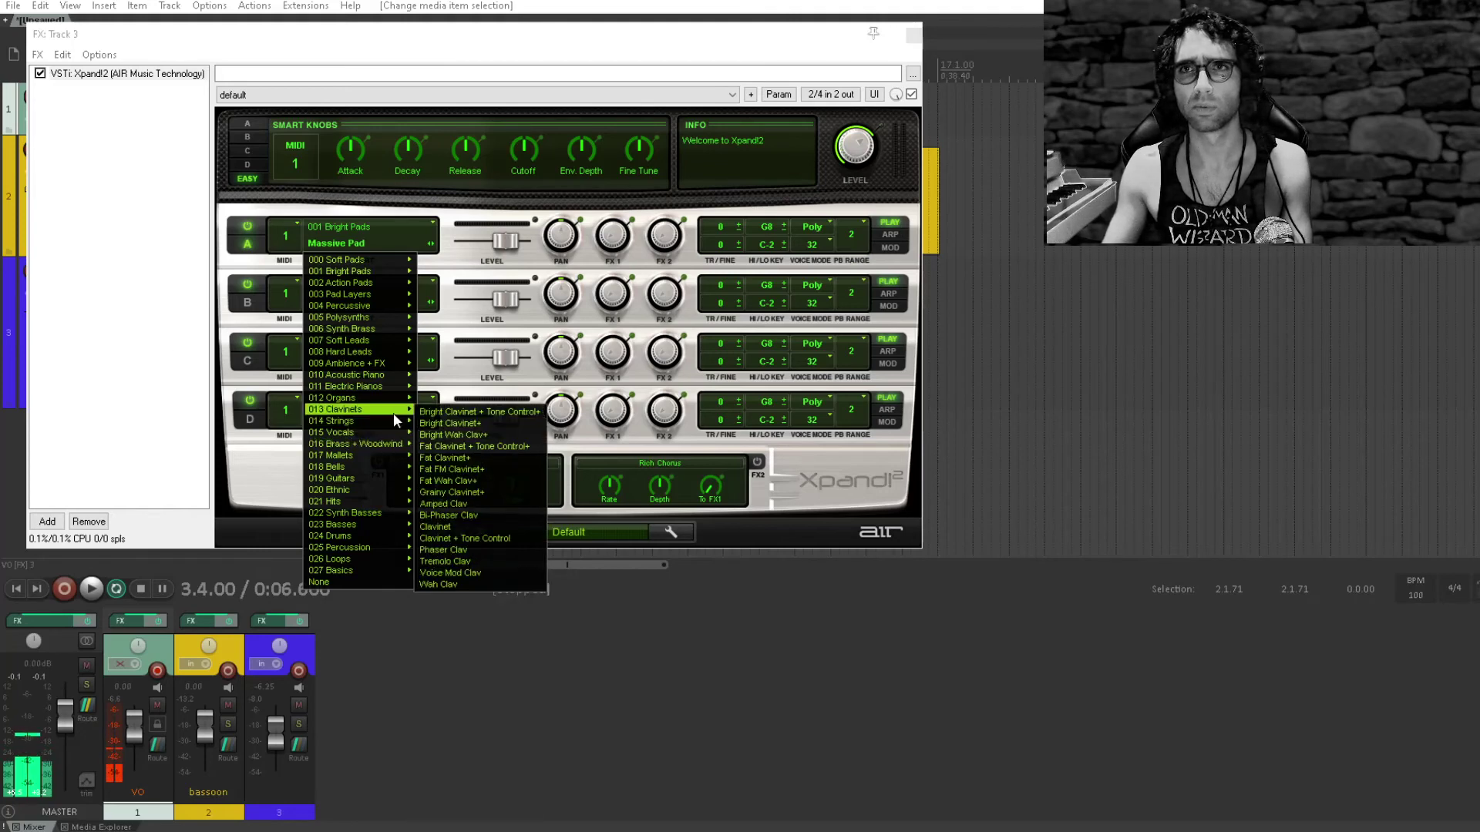
click(475, 470)
key(Escape)
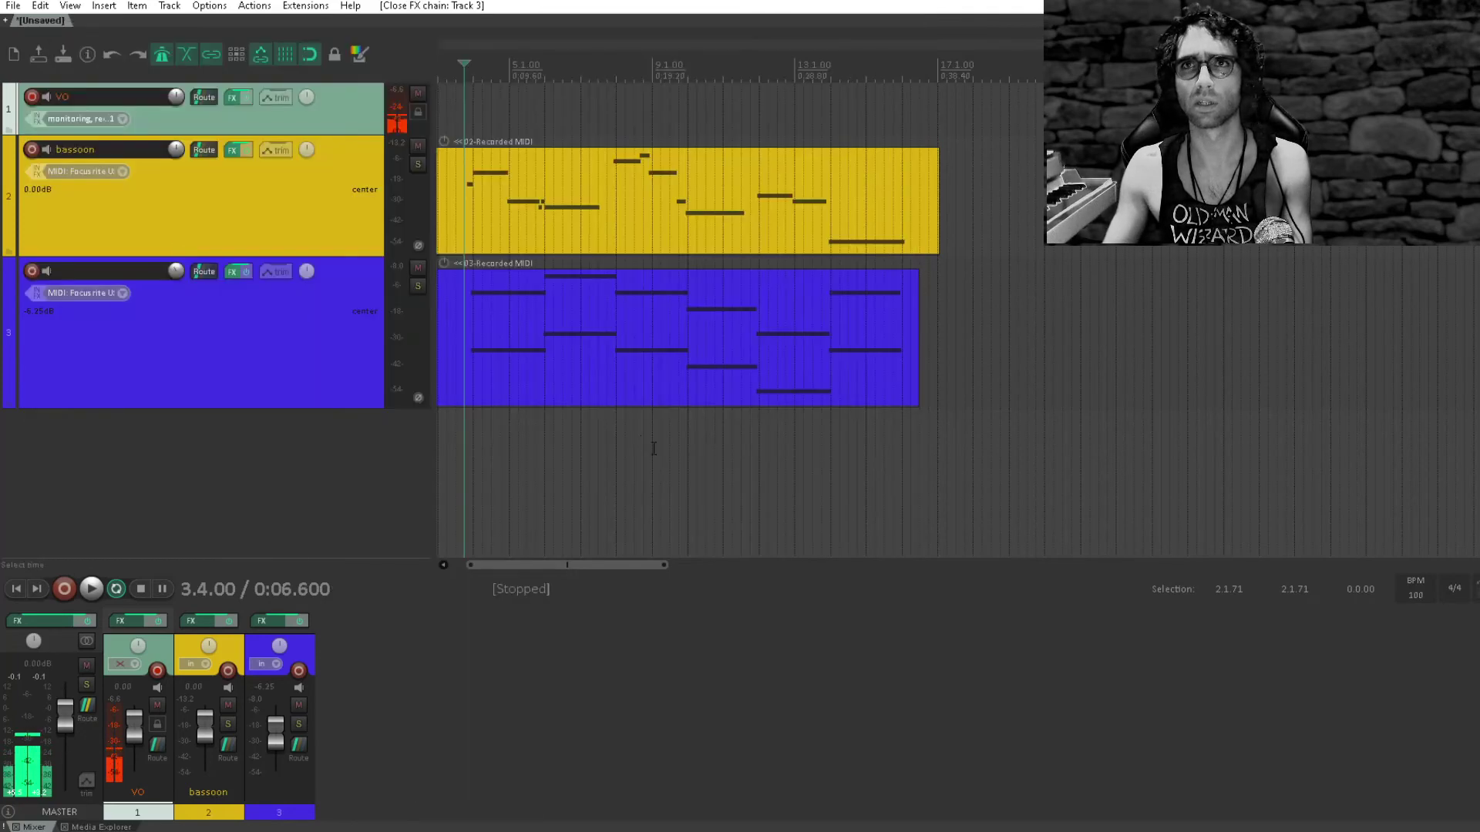
- Play the arrangement from 3.4.00 while lowering track 3's volume to -10.33 dB, and stop playback
key(space)
click(213, 316)
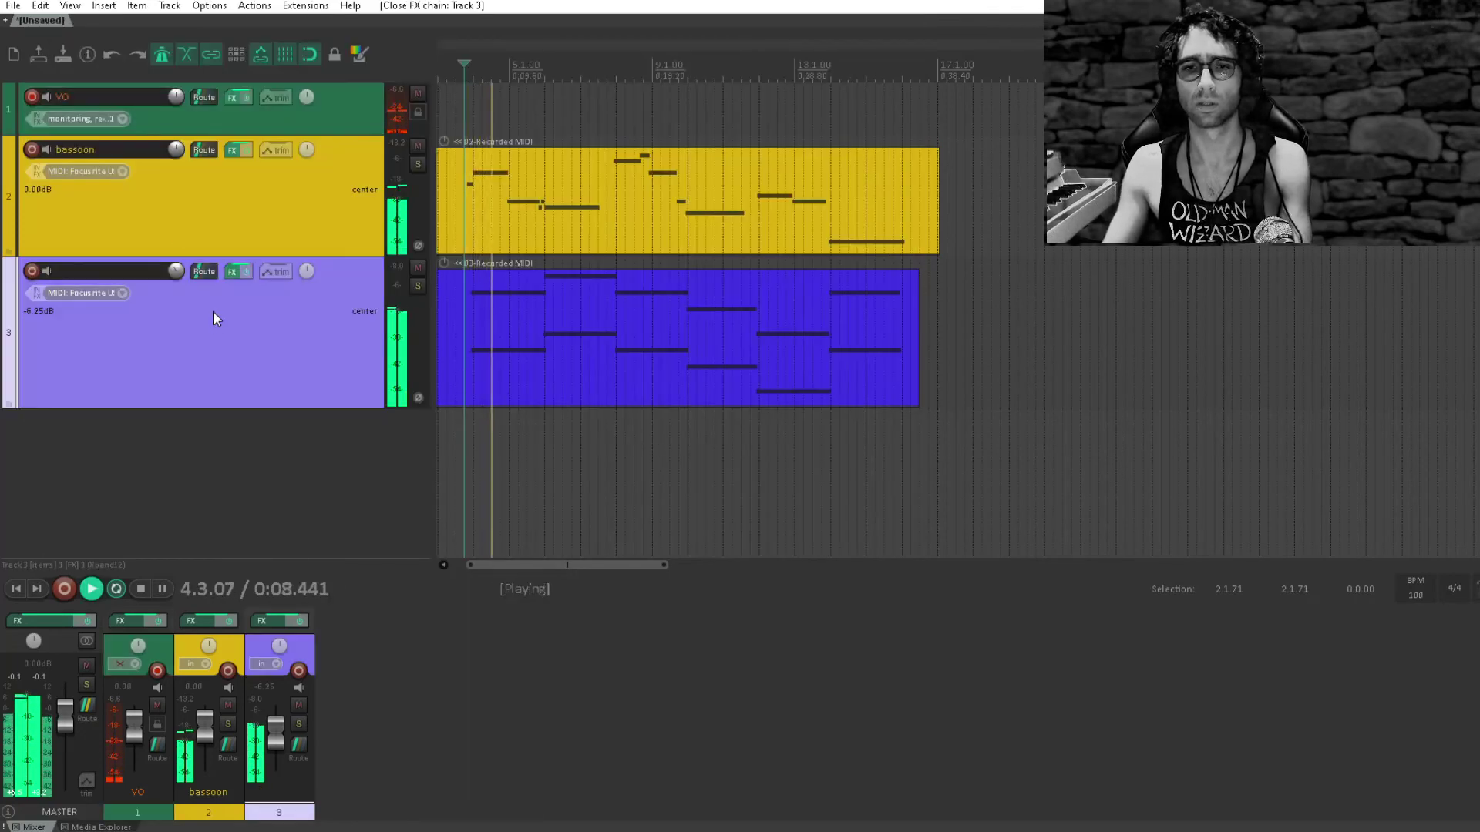
scroll(213, 312, down, 2)
scroll(213, 311, down, 2)
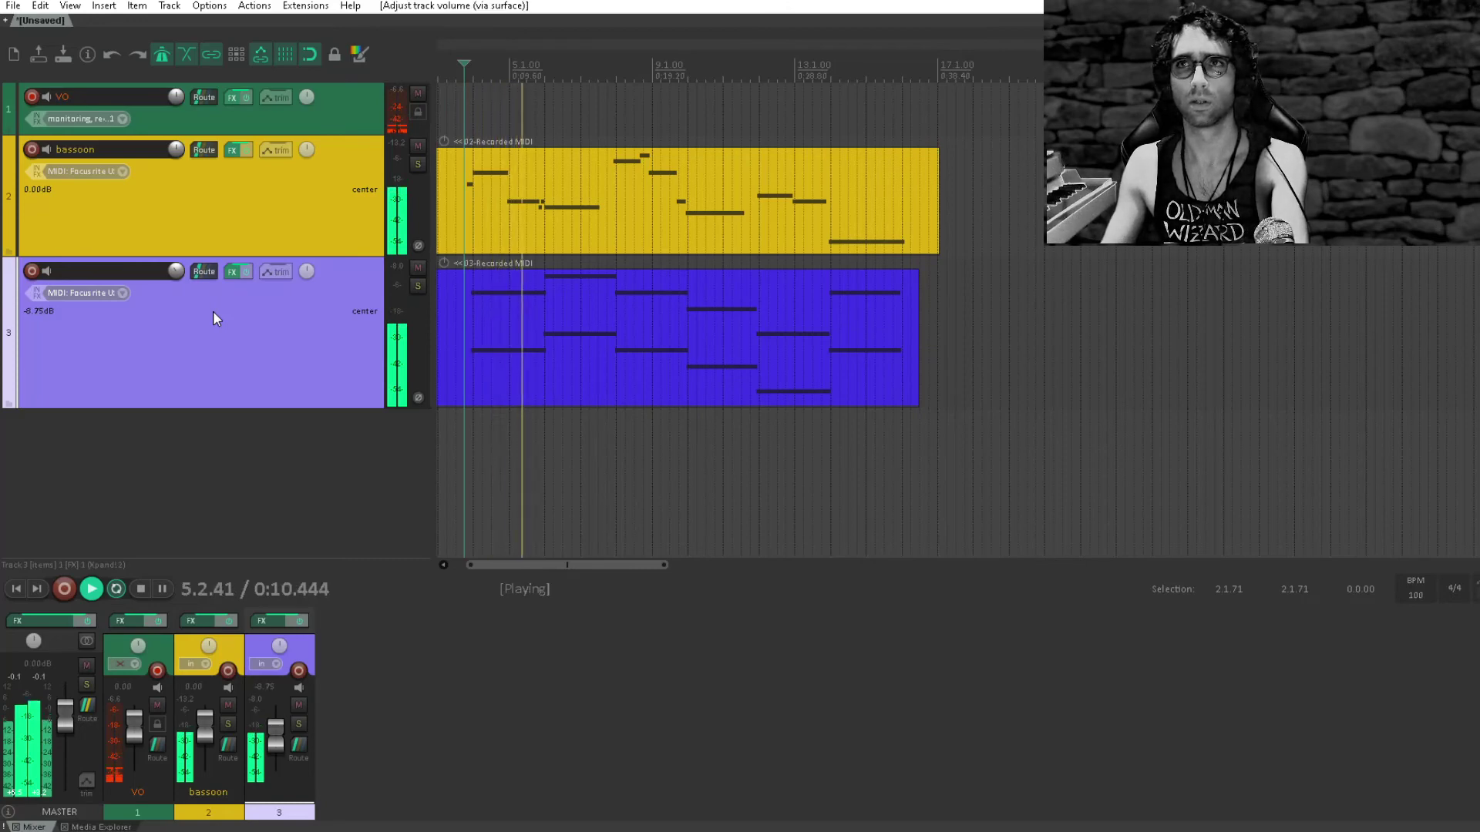
scroll(213, 311, down, 1)
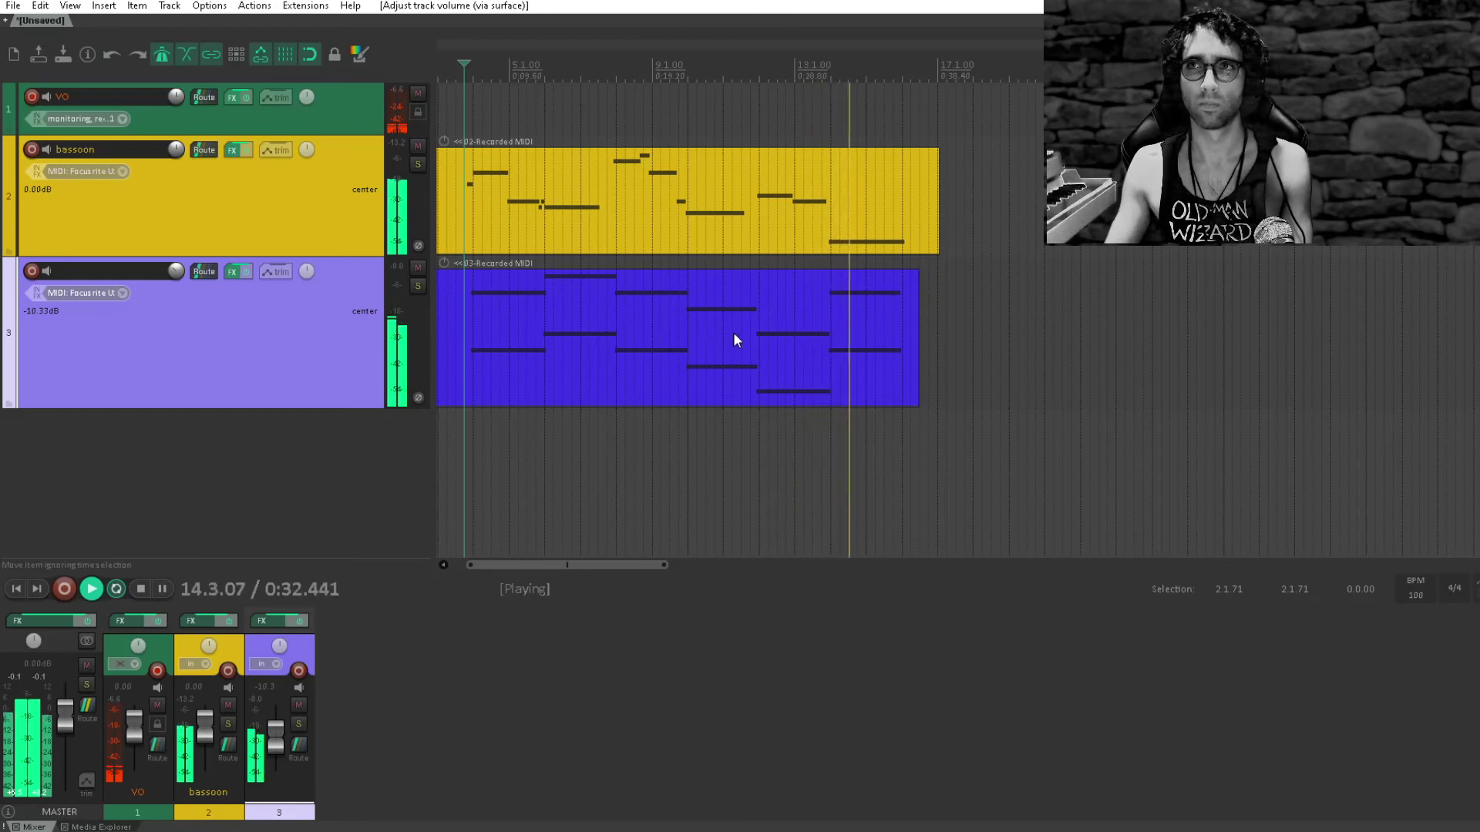
key(space)
- Place the edit cursor at 12.1.00 and briefly replay the melody and chord starting there
click(777, 253)
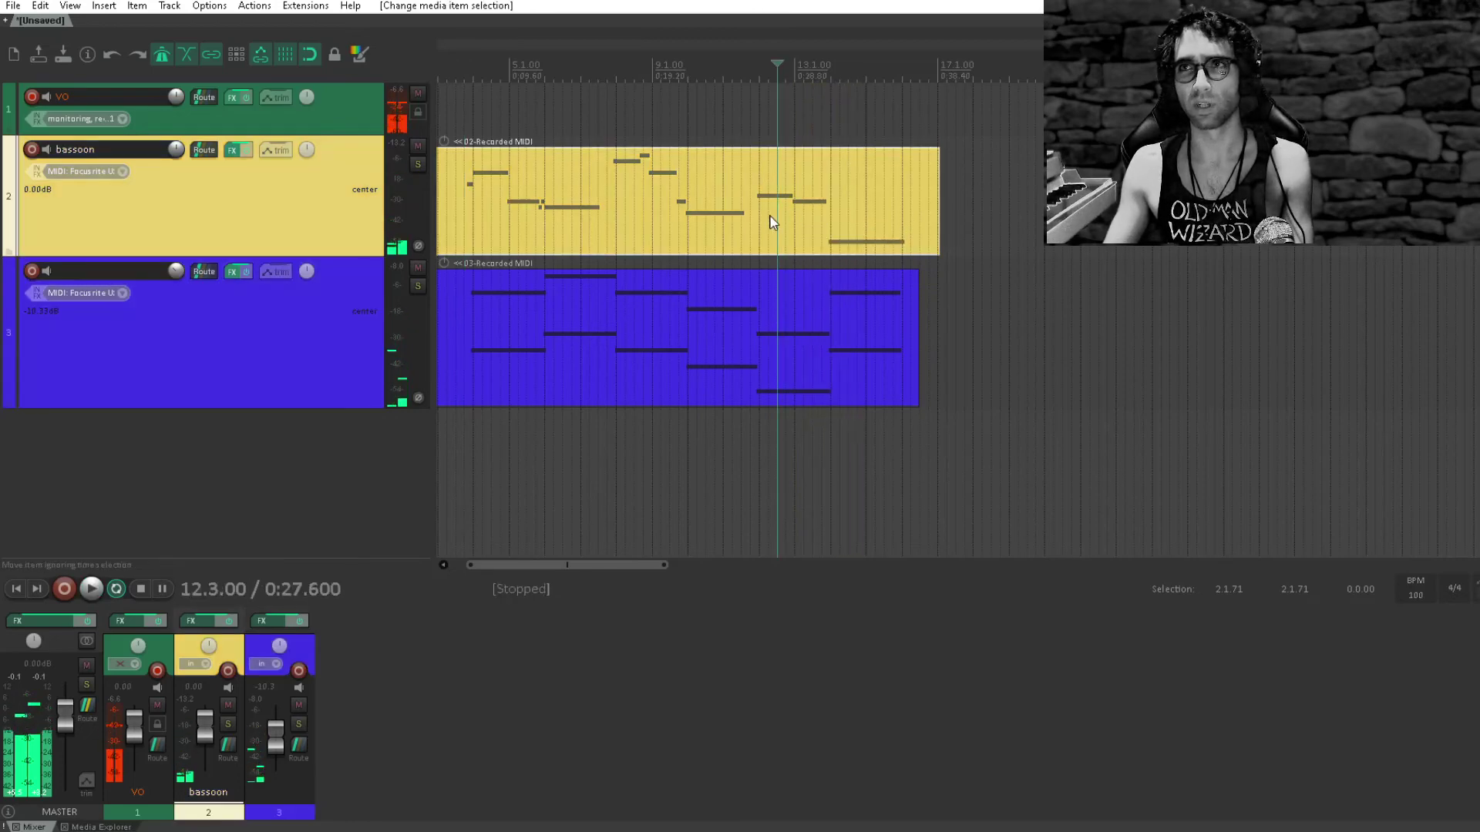
click(752, 206)
click(761, 195)
key(space)
key(space)
- In track 3's MIDI take, shorten the low A2 note to start at bar 13 and draw a one-bar note a semitone higher at bar 12
click(775, 336)
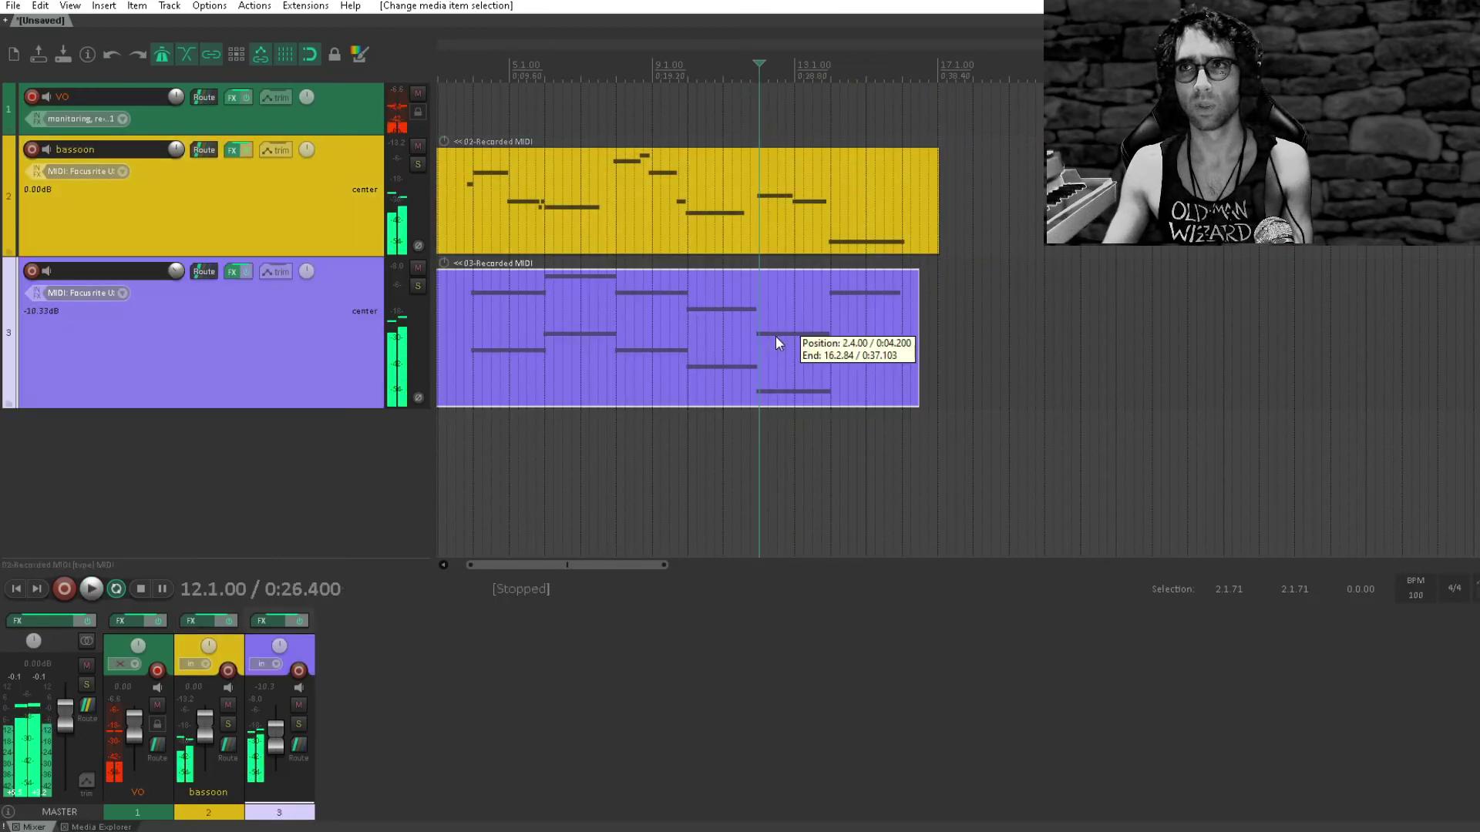
double_click(775, 336)
scroll(789, 351, up, 4)
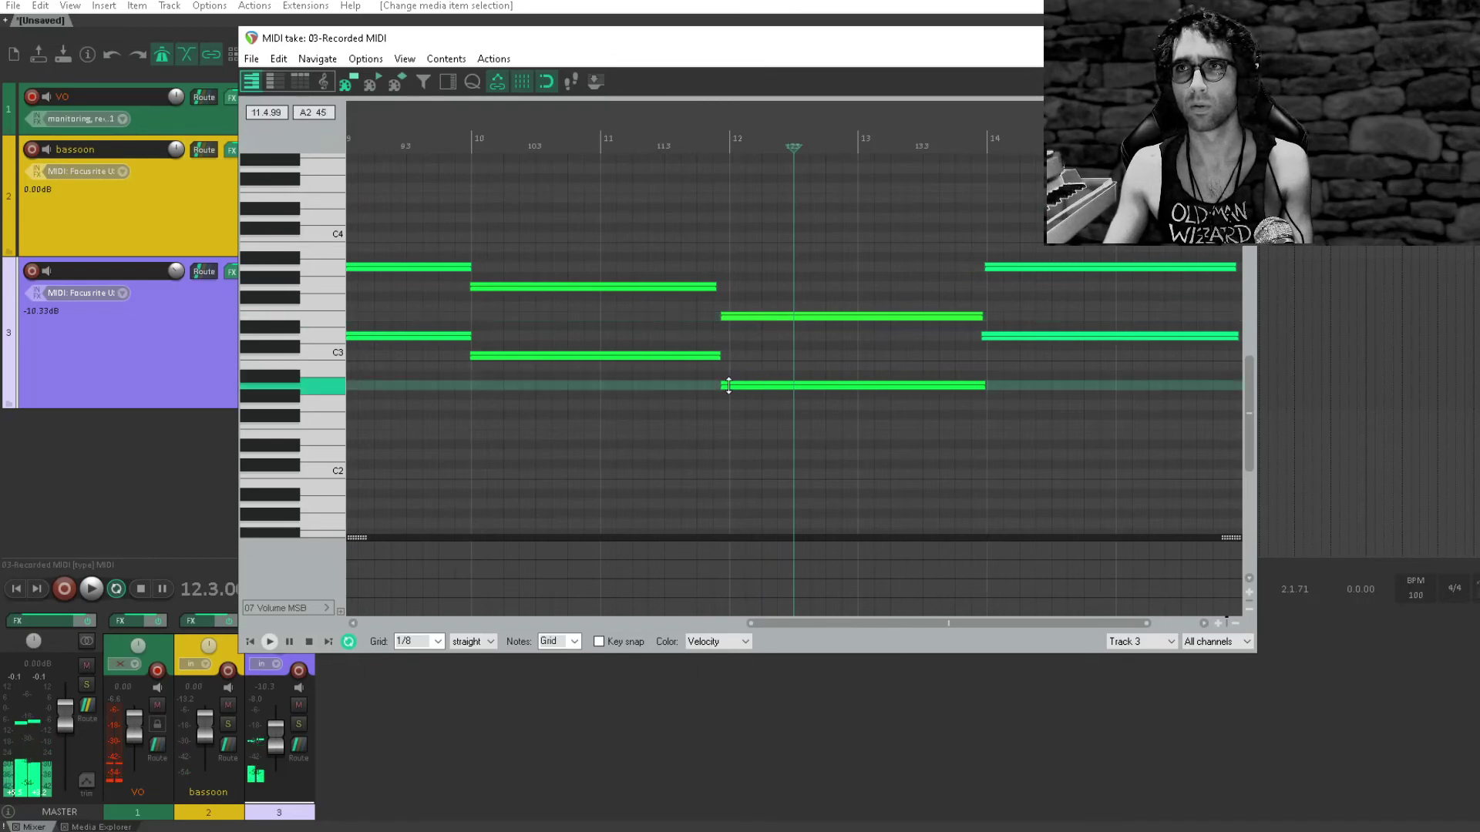
drag(727, 385, 860, 386)
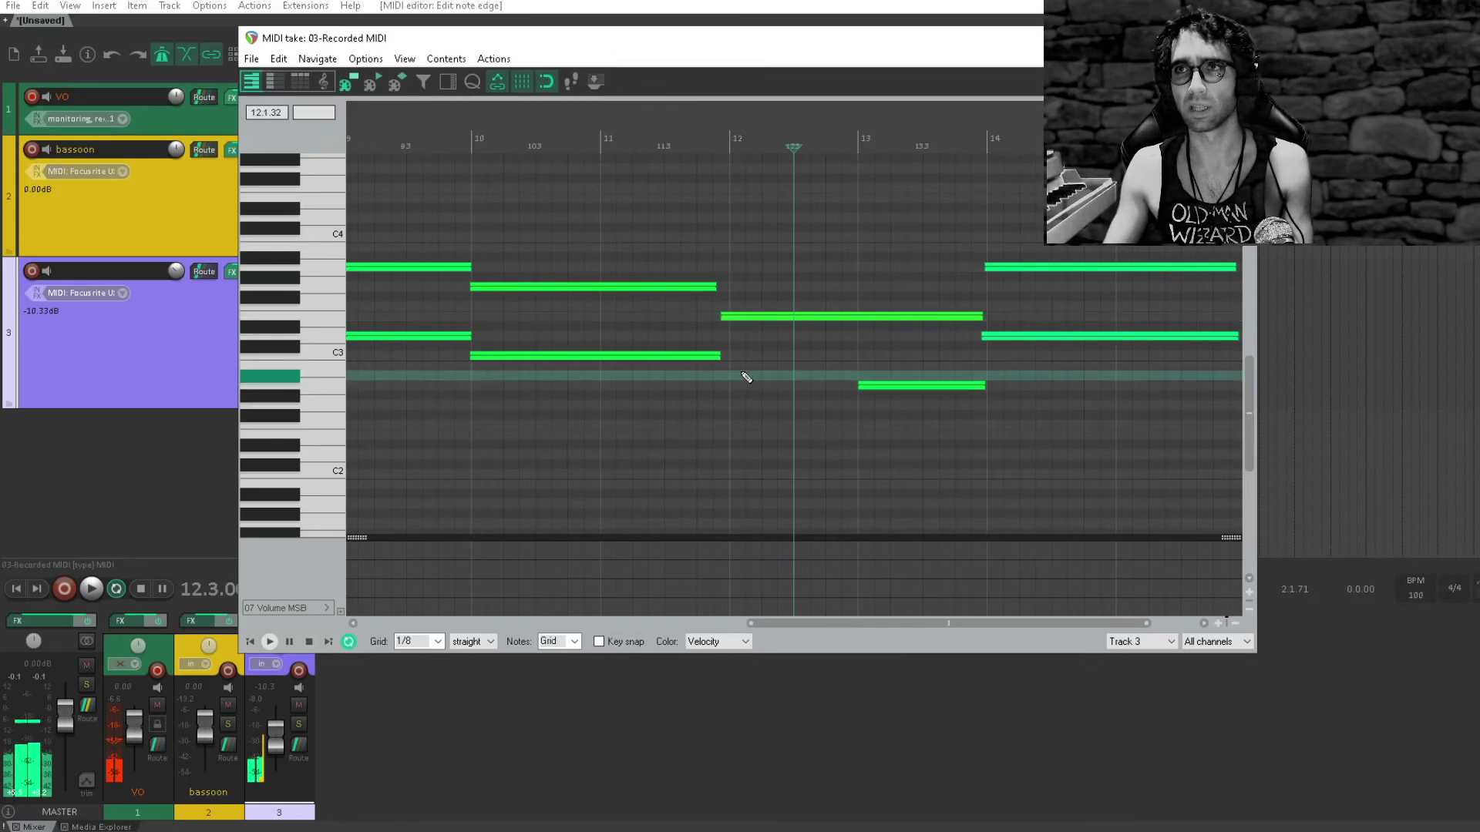
drag(736, 376, 870, 379)
- Play from 11.4.00, show the Velocity lane and lower the new bar 12 note's velocity to 54
click(693, 403)
key(space)
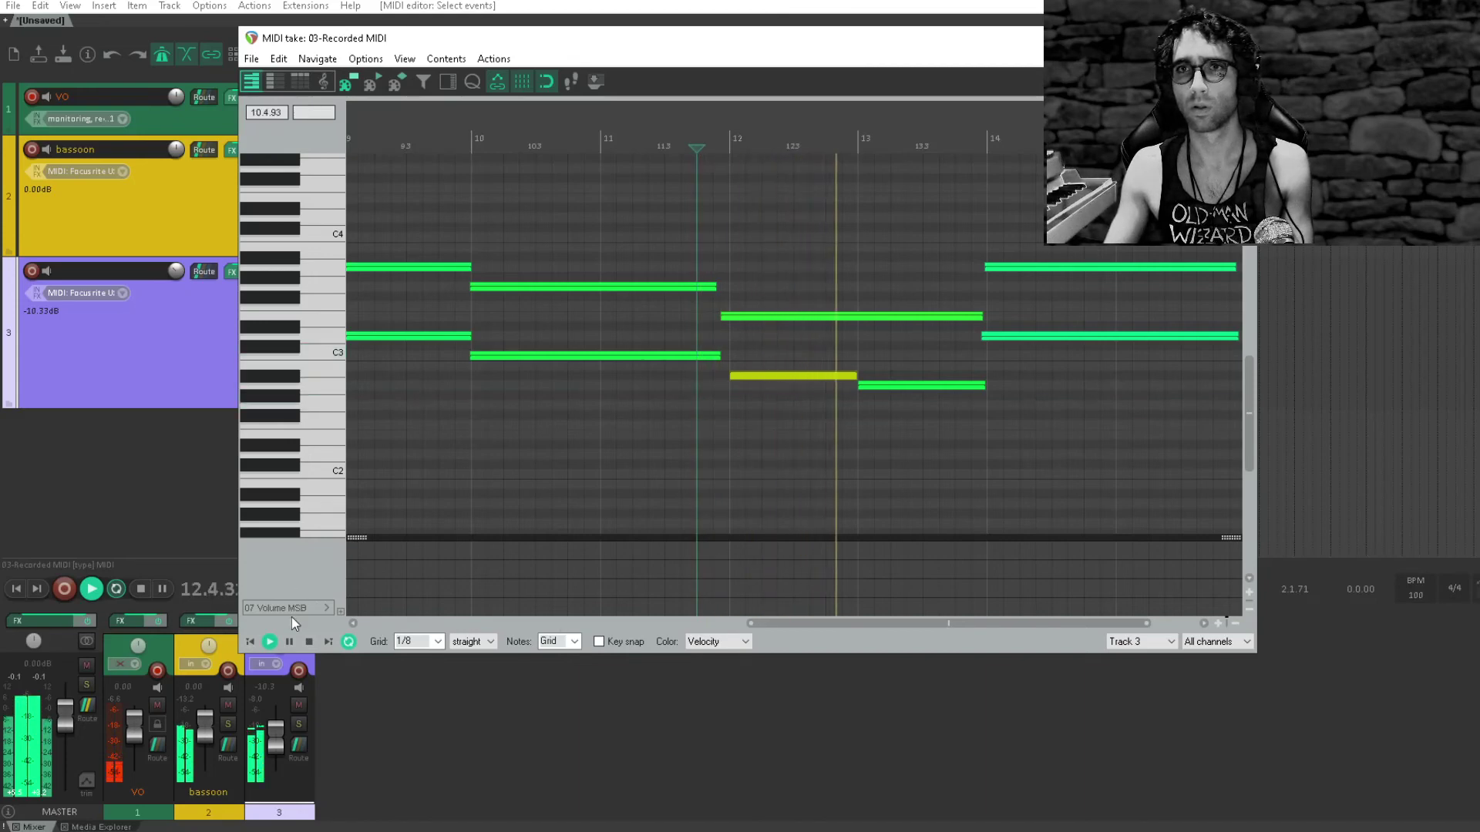
click(327, 608)
click(499, 187)
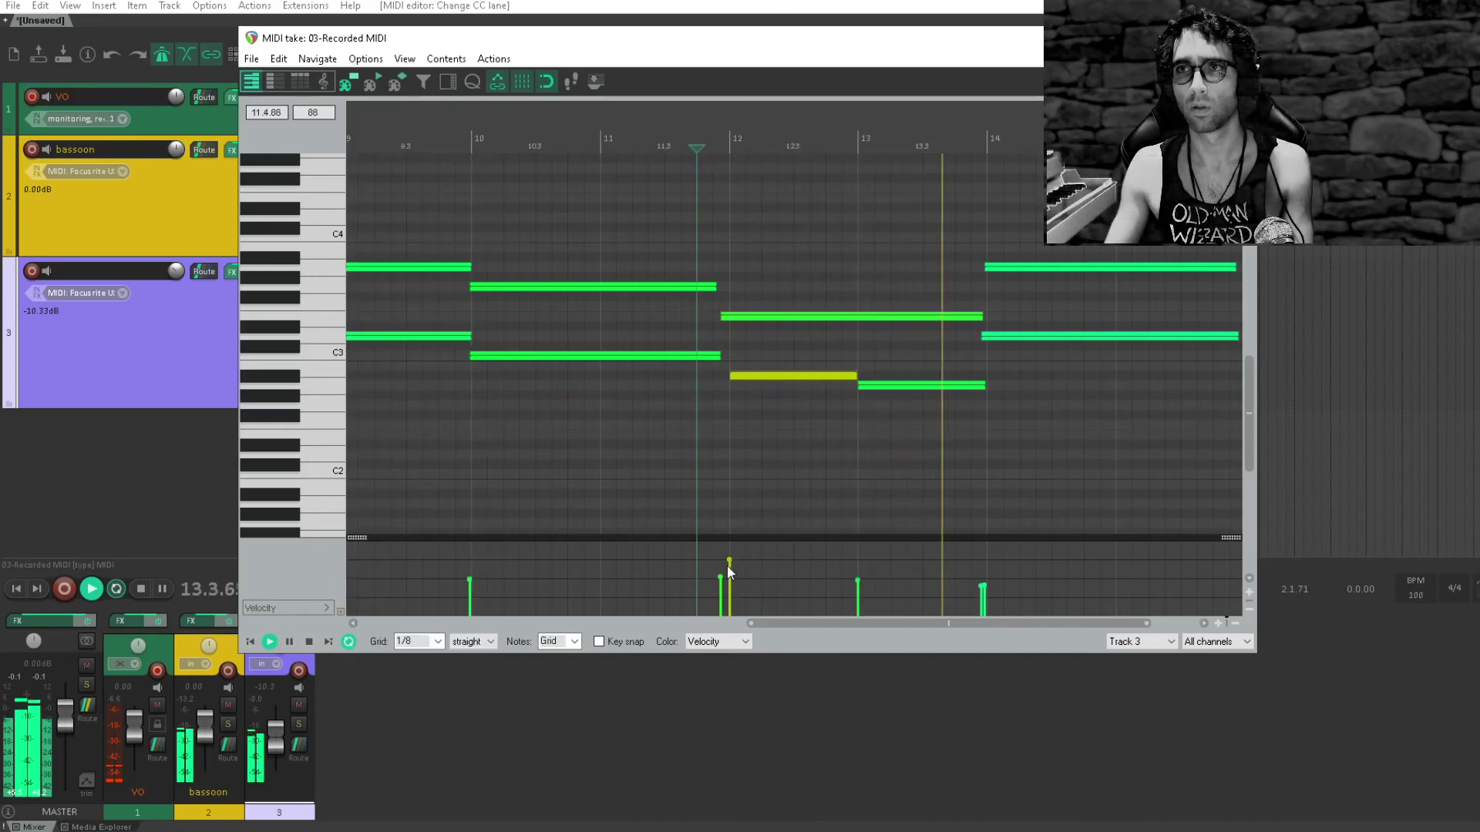
drag(729, 568, 731, 574)
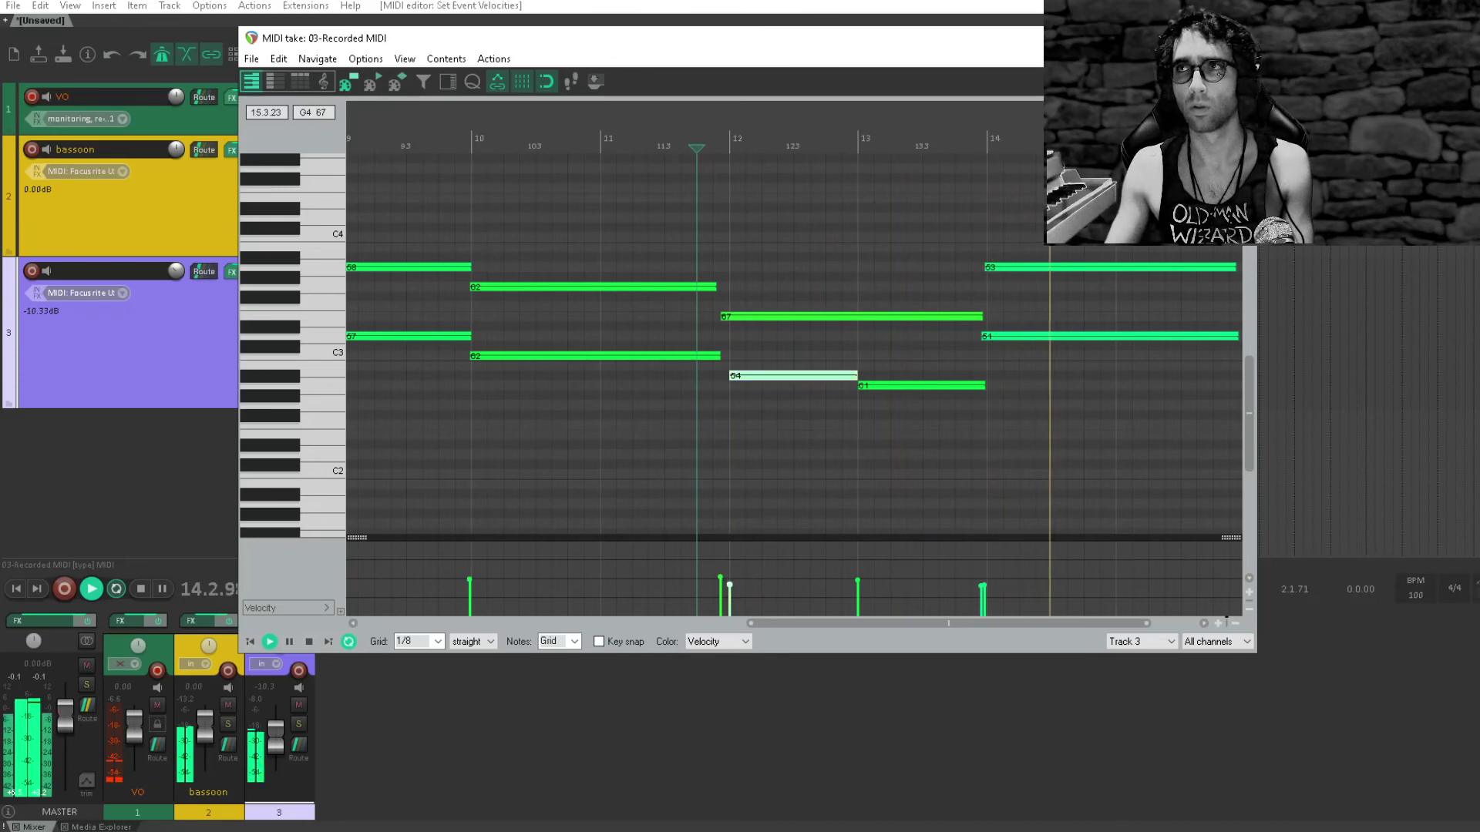
- Close the MIDI editor, stop playback and place the edit cursor at 6.3.00 in the arrangement
scroll(1179, 207, down, 3)
key(Escape)
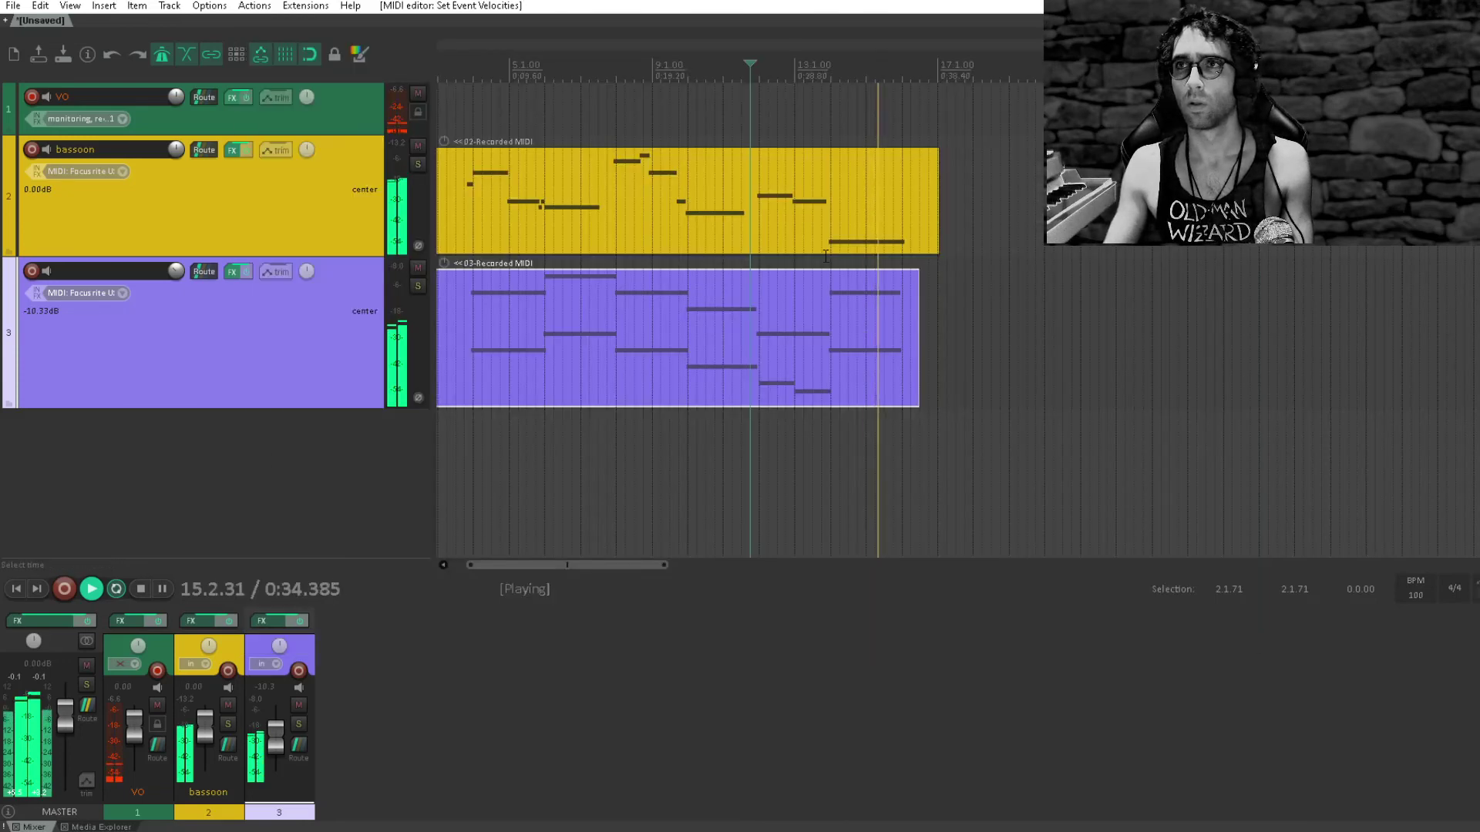
key(space)
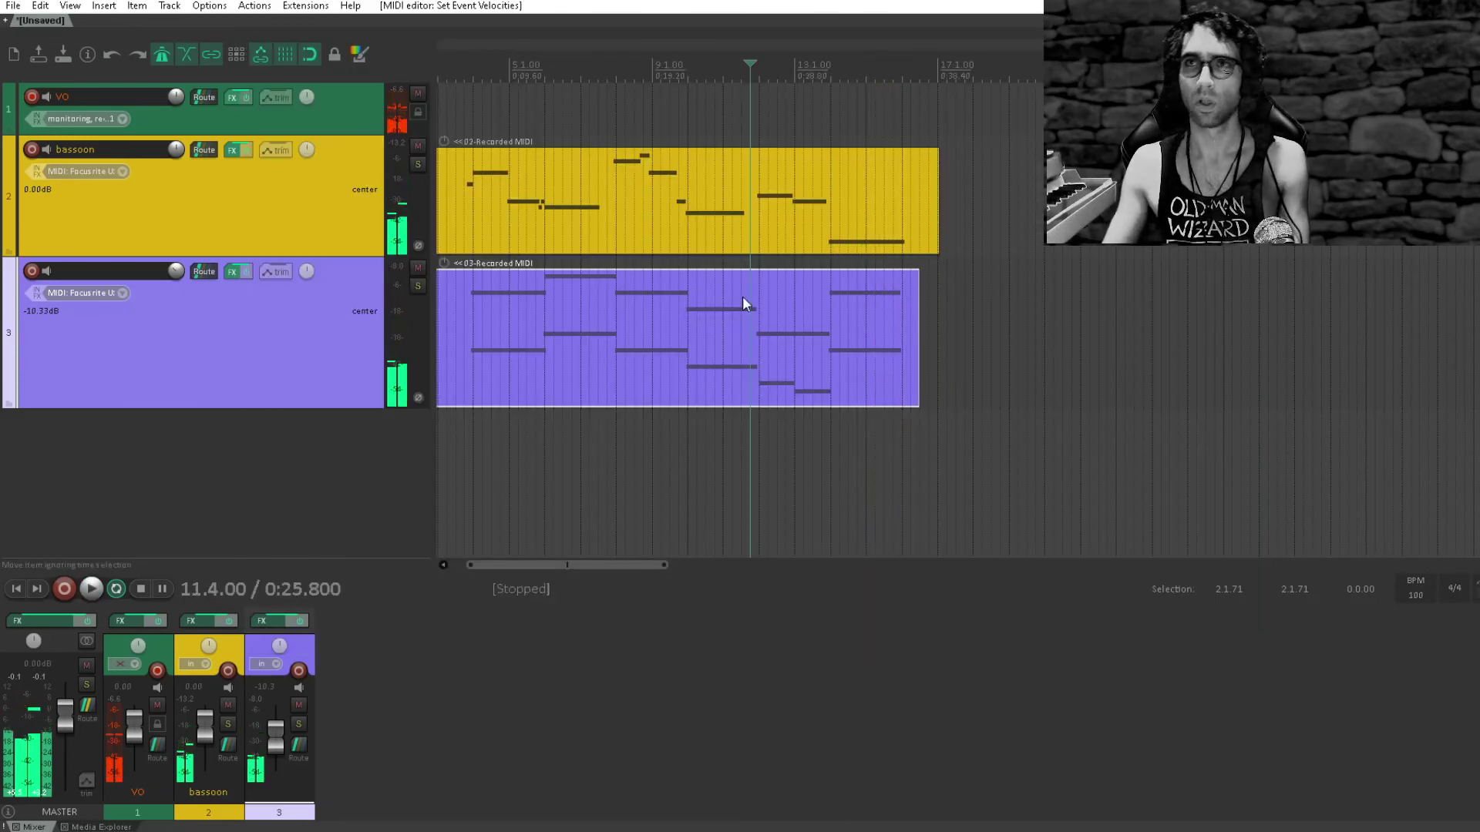
click(560, 311)
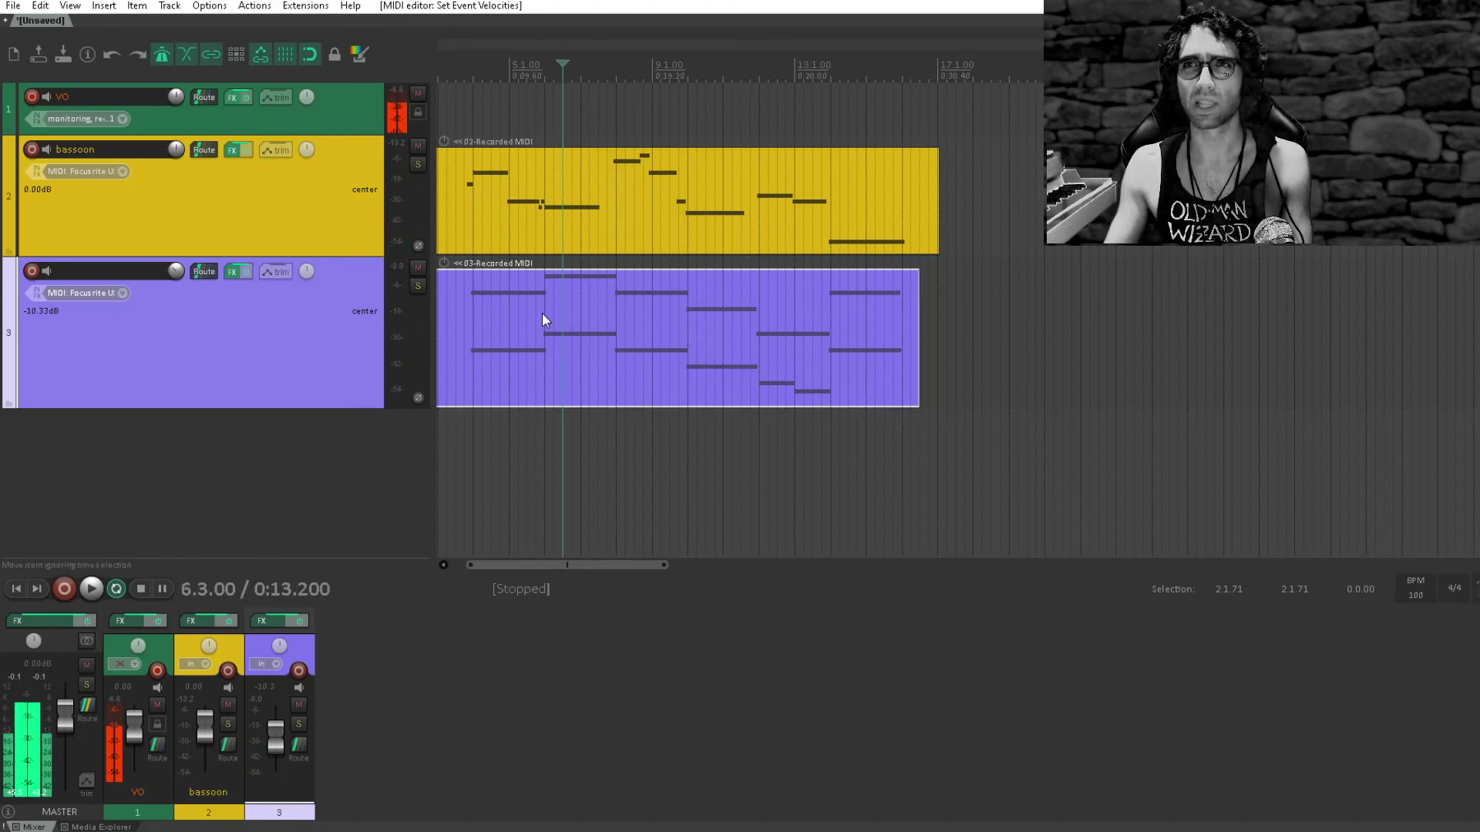